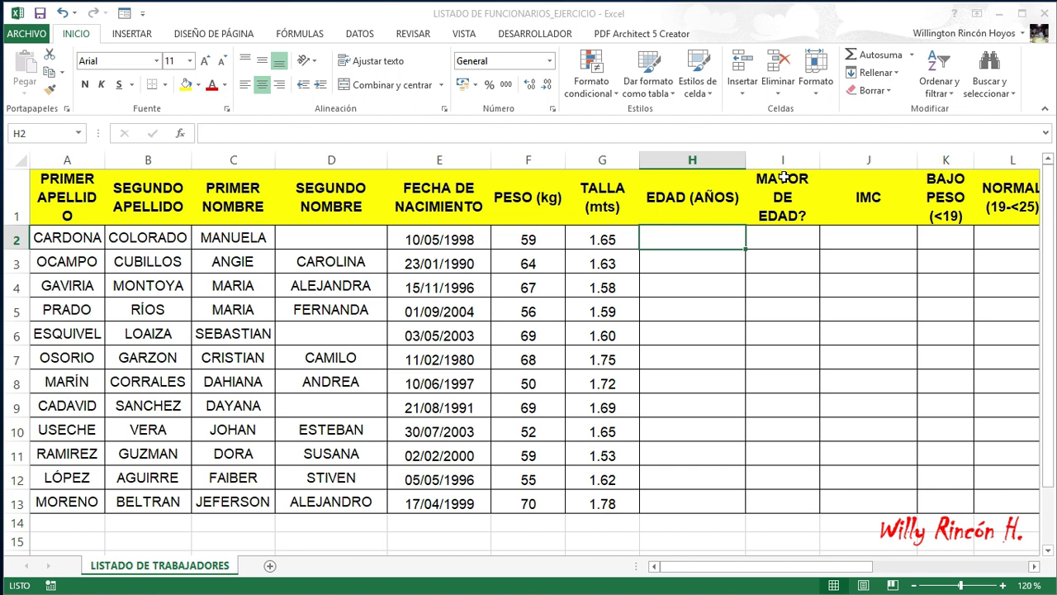
Enter the formula =(HOY()-E2) in H2 to calculate the first worker's age in days.
{"action": "type", "text": "="}
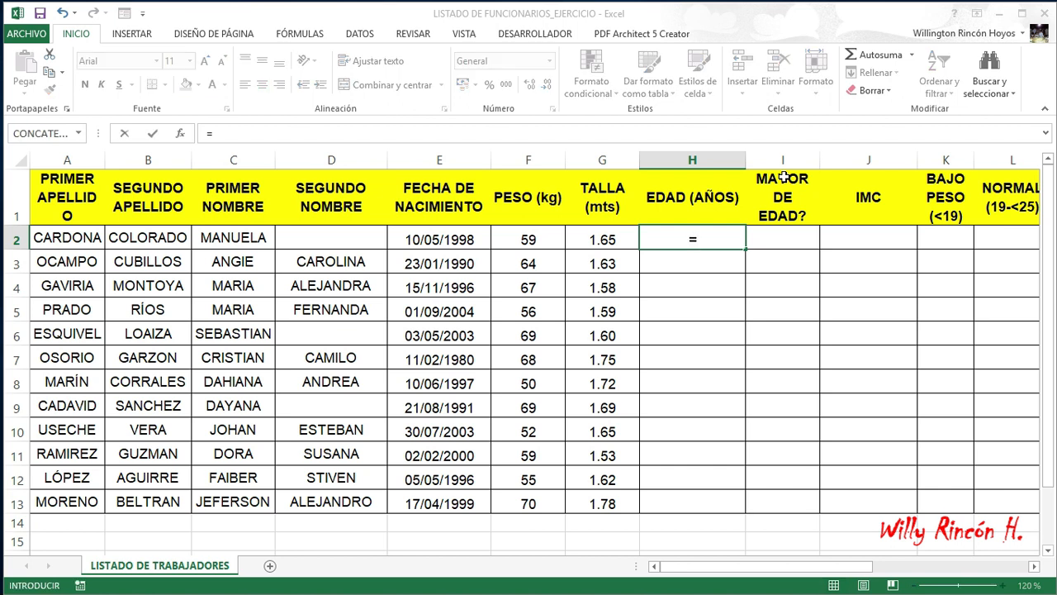
{"action": "type", "text": "(HOY()"}
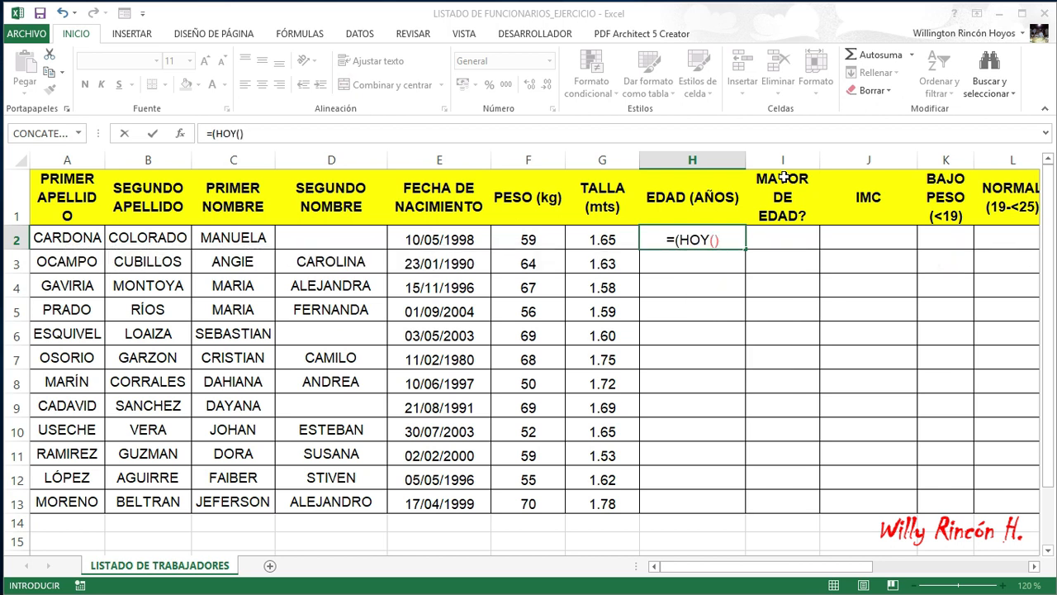
{"action": "type", "text": "-"}
{"action": "left_click", "coordinate": [458, 240]}
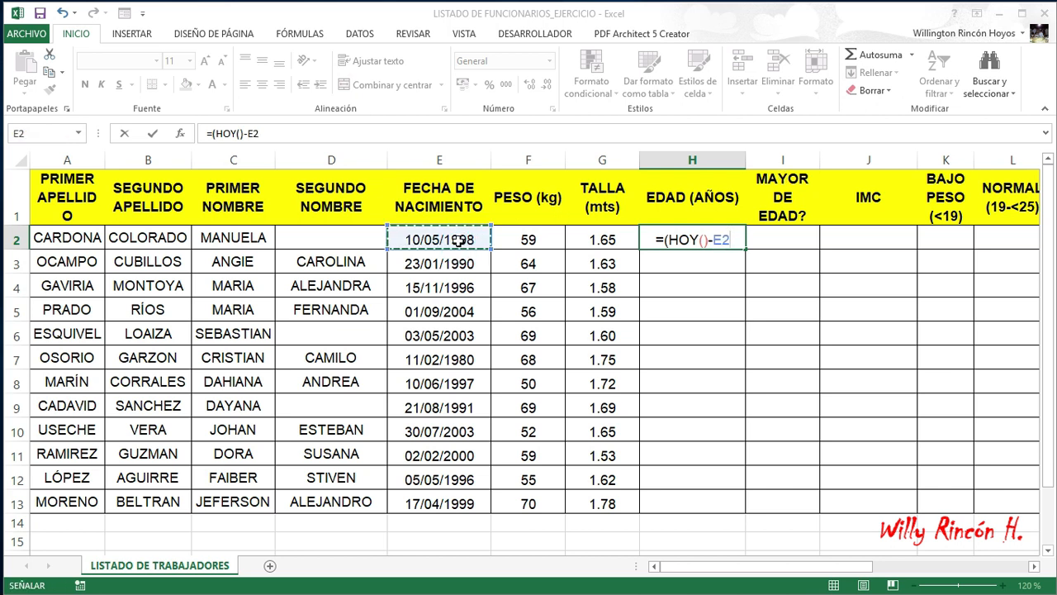
{"action": "type", "text": ")"}
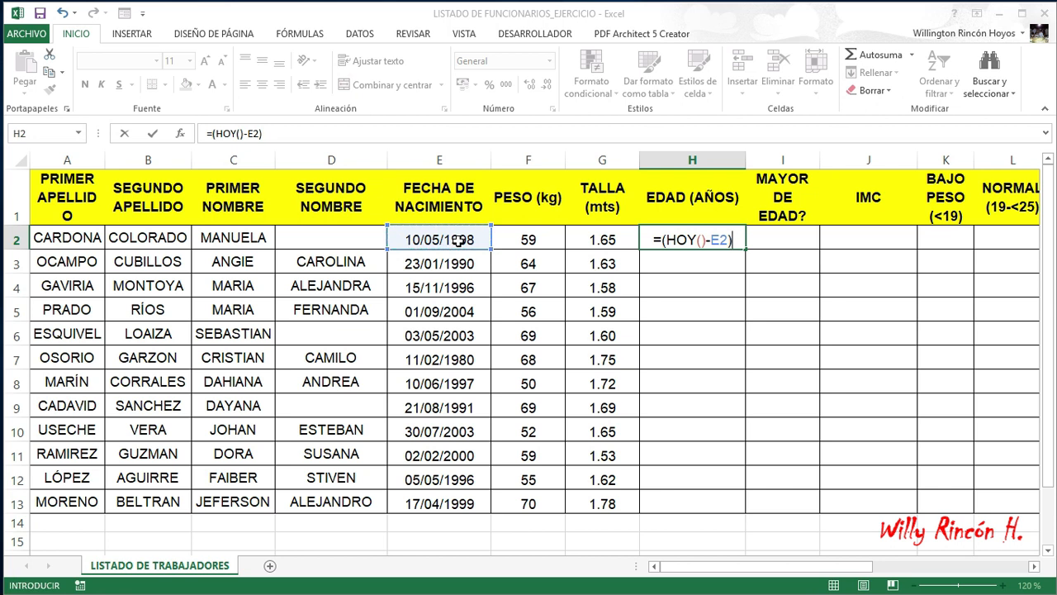
{"action": "key", "text": "Return"}
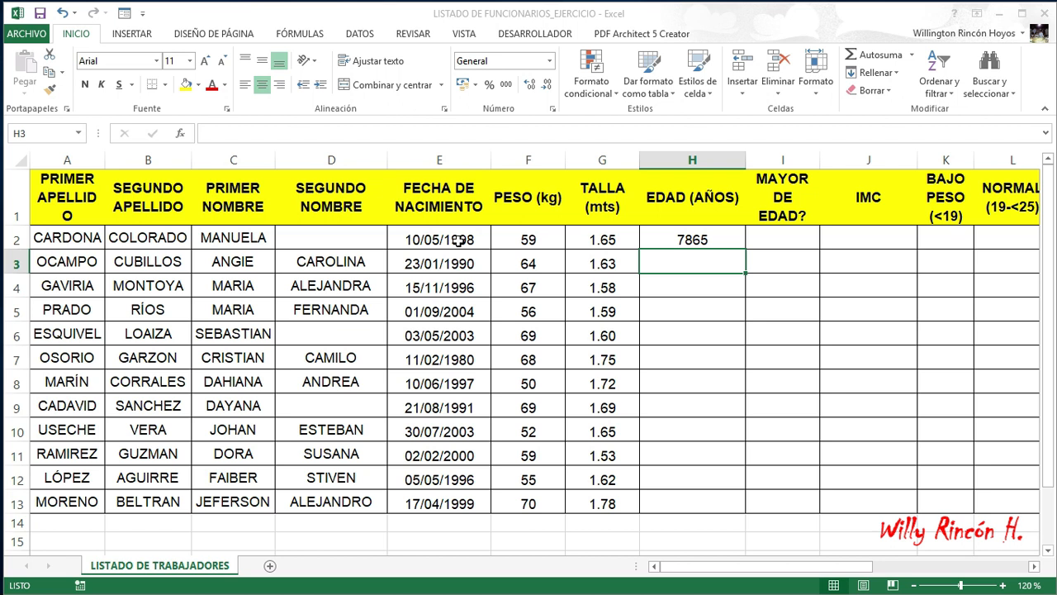
Extend the age formula in H2 to =(HOY()-E2)/365 and fill it down the EDAD (AÑOS) column to H13.
{"action": "key", "text": "Up"}
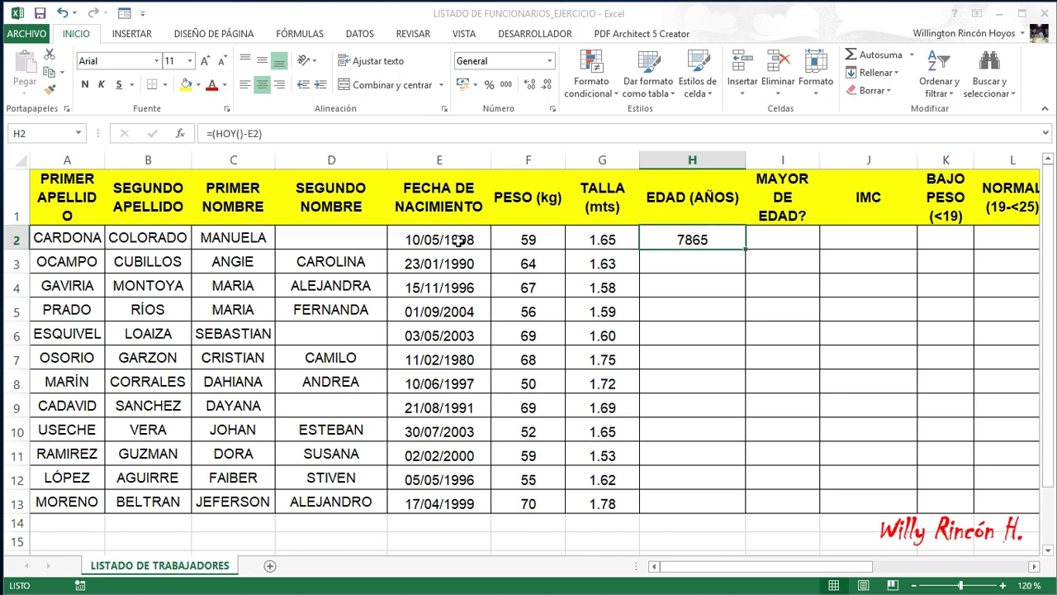
{"action": "key", "text": "F2"}
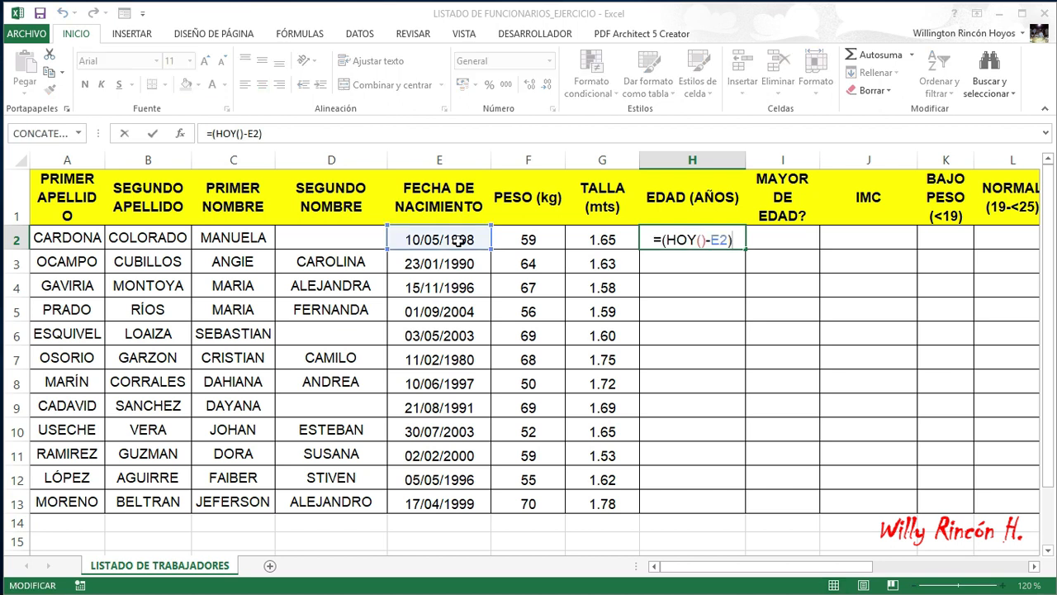
{"action": "type", "text": "/"}
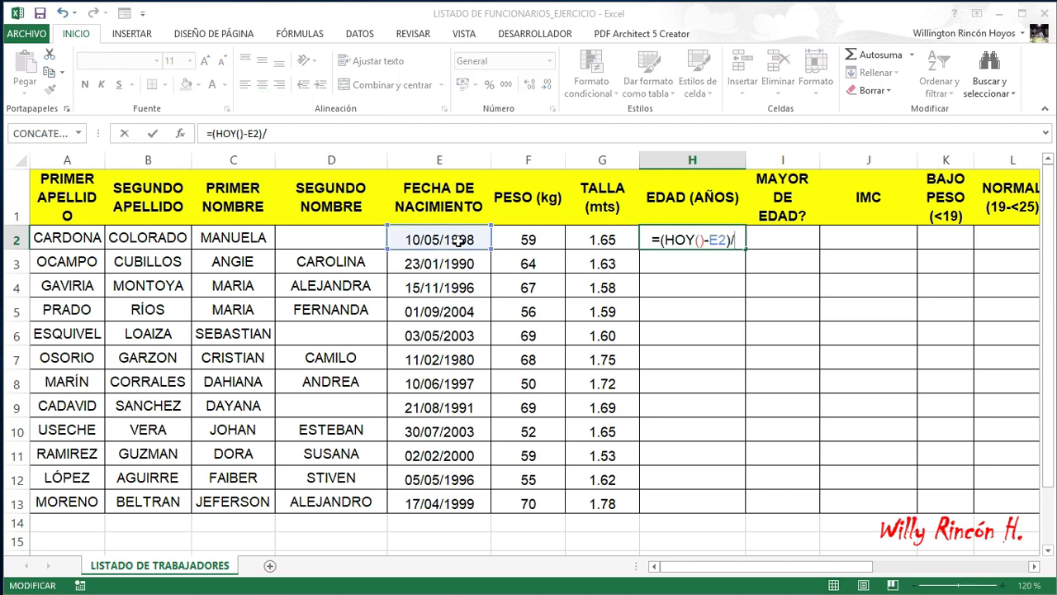
{"action": "type", "text": "365"}
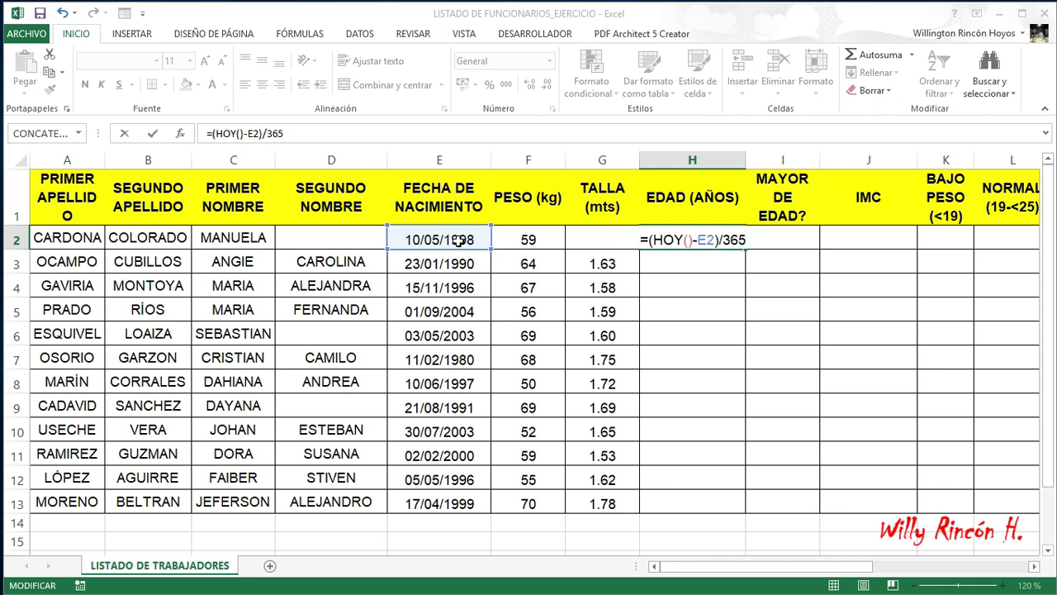
{"action": "key", "text": "Return"}
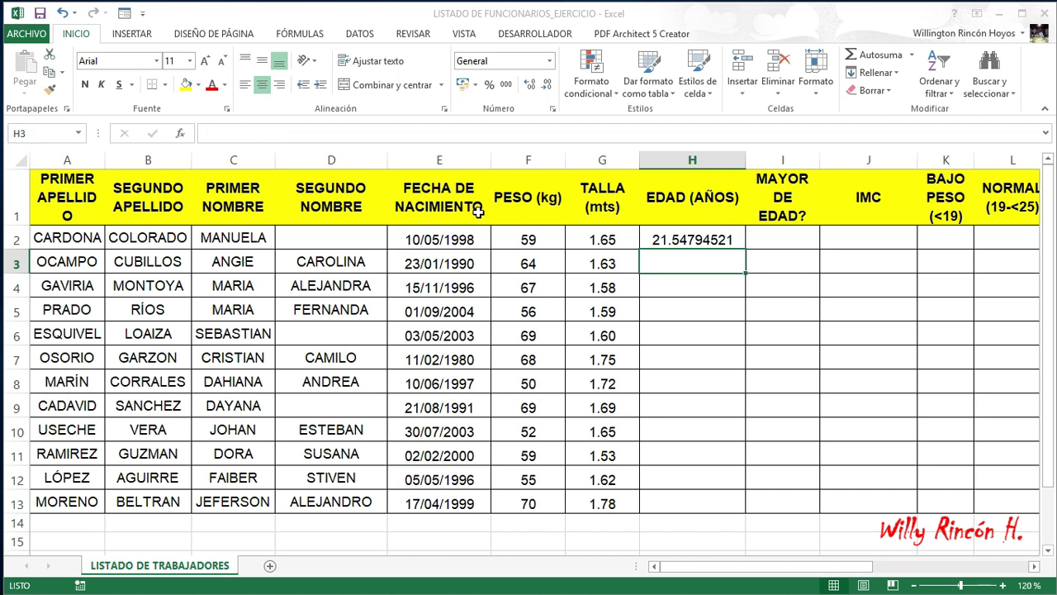
{"action": "left_click", "coordinate": [679, 238]}
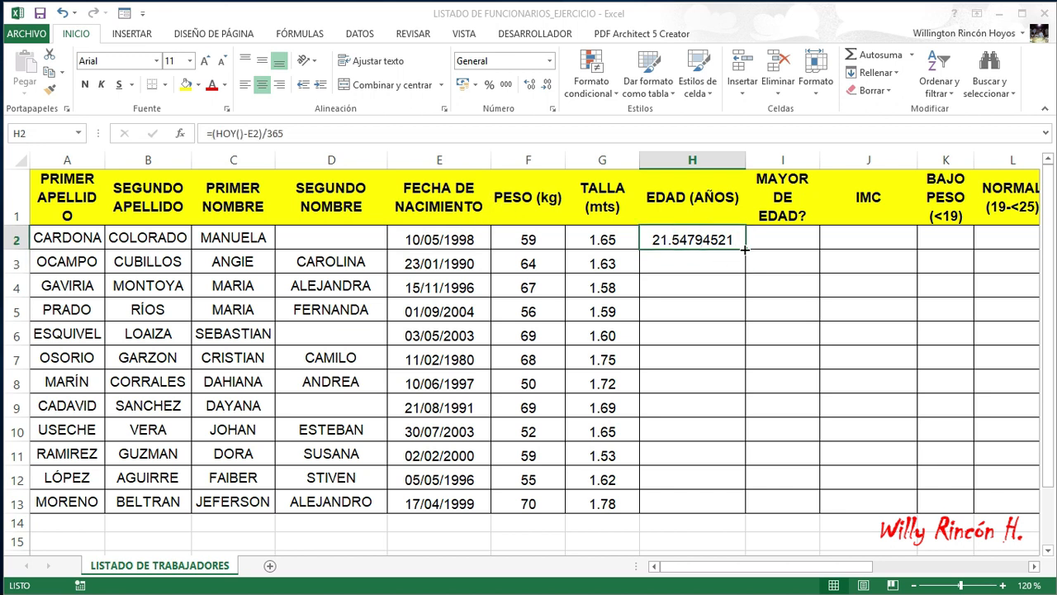
{"action": "double_click", "coordinate": [745, 248]}
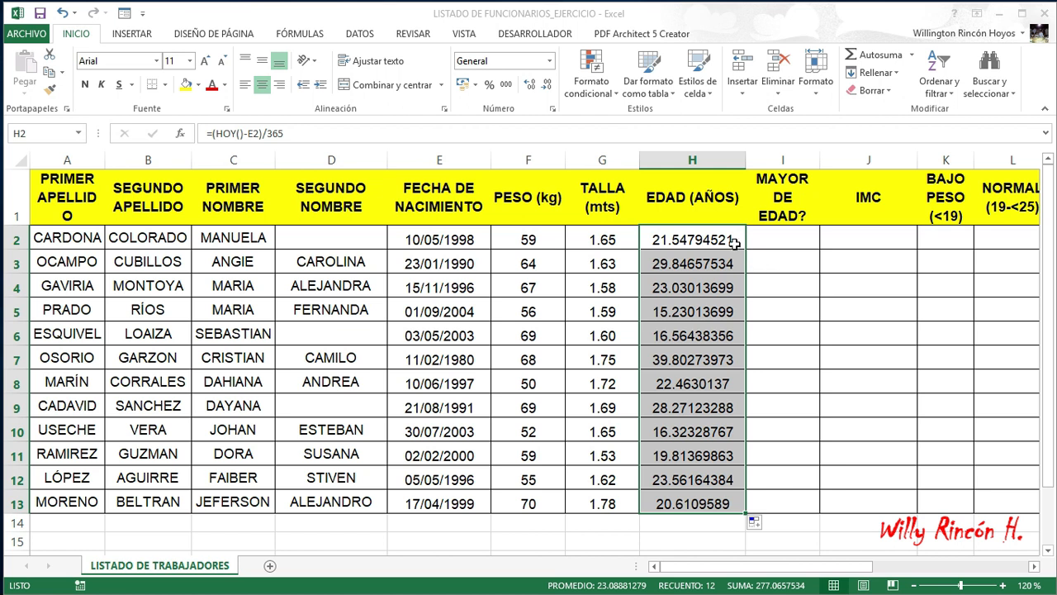
Format the ages in H2:H13 as Número with 2 decimal places.
{"action": "left_click", "coordinate": [553, 110]}
{"action": "left_click", "coordinate": [545, 200]}
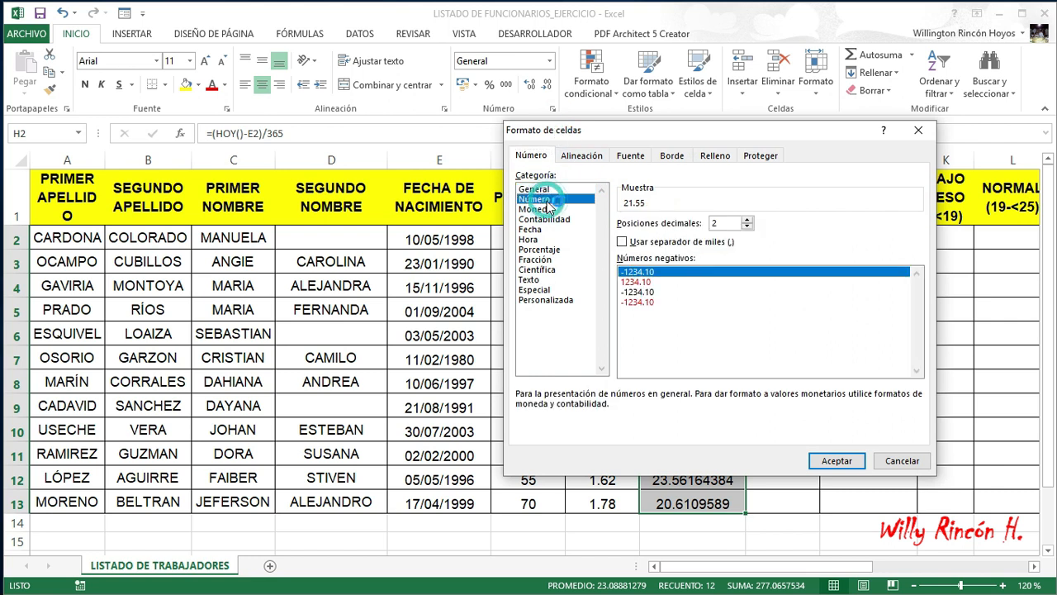
{"action": "left_click", "coordinate": [747, 227]}
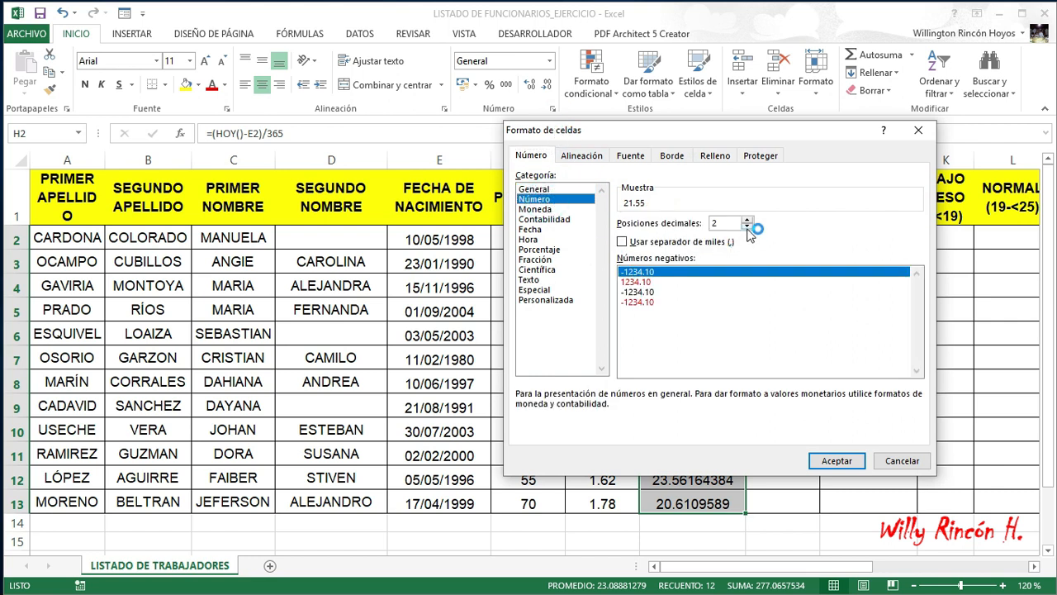
{"action": "left_click", "coordinate": [822, 458]}
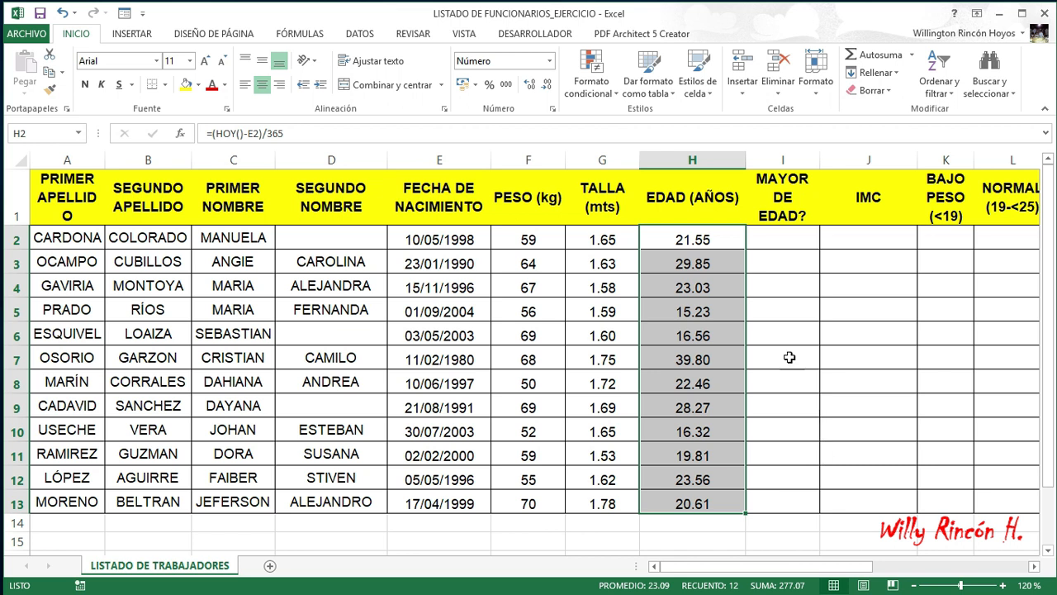
Examine the columns still empty, from MAYOR DE EDAD? through IMC to the weight categories up to OBESO.
{"action": "left_click", "coordinate": [796, 238]}
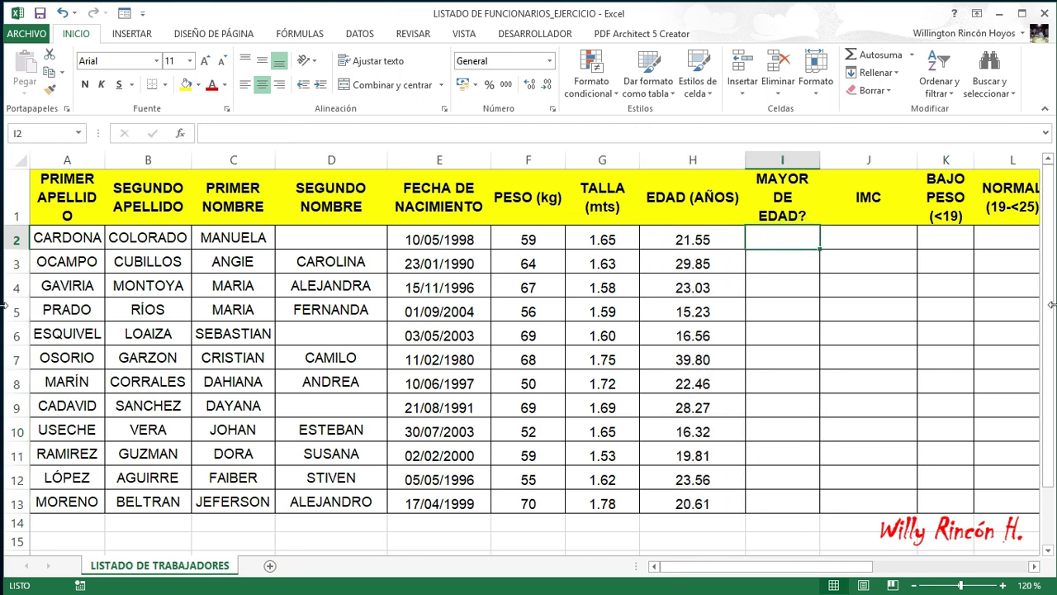
{"action": "key", "text": "Right"}
{"action": "key", "text": "Left"}
{"action": "key", "text": "Right"}
{"action": "key", "text": "Right"}
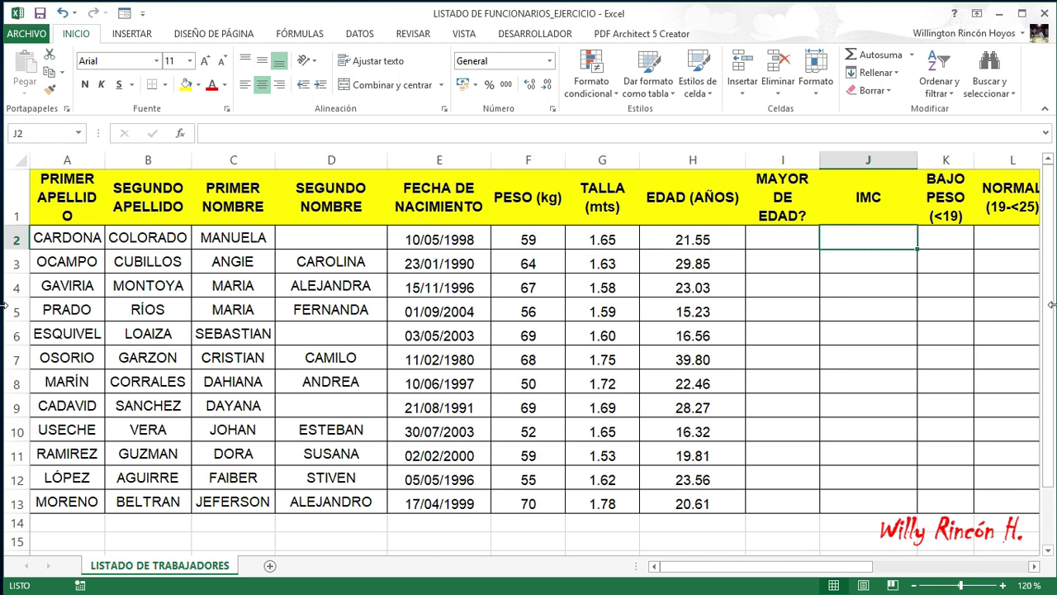
{"action": "key", "text": "Left"}
{"action": "key", "text": "Left"}
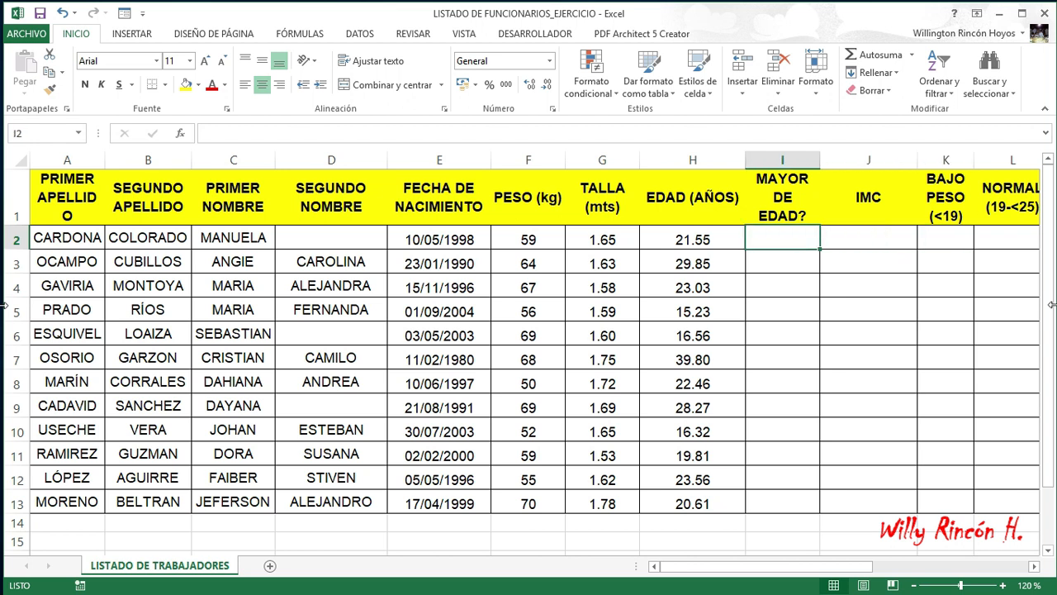
{"action": "key", "text": "Right"}
{"action": "key", "text": "Right"}
{"action": "key", "text": "Right"}
{"action": "key", "text": "Right"}
{"action": "key", "text": "Right"}
{"action": "key", "text": "Left"}
{"action": "key", "text": "Left"}
{"action": "key", "text": "Left"}
{"action": "key", "text": "Left"}
{"action": "key", "text": "Left"}
{"action": "key", "text": "Left"}
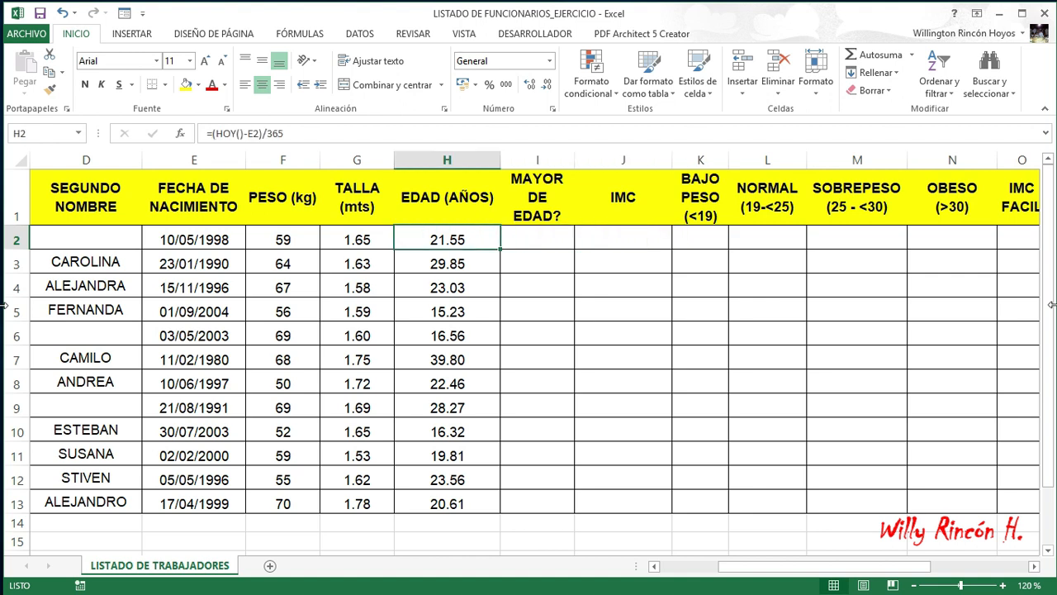
Enter the formula =SI(H2>=18,"SI","NO") in I2 to determine whether the first worker is of legal age.
{"action": "key", "text": "Right"}
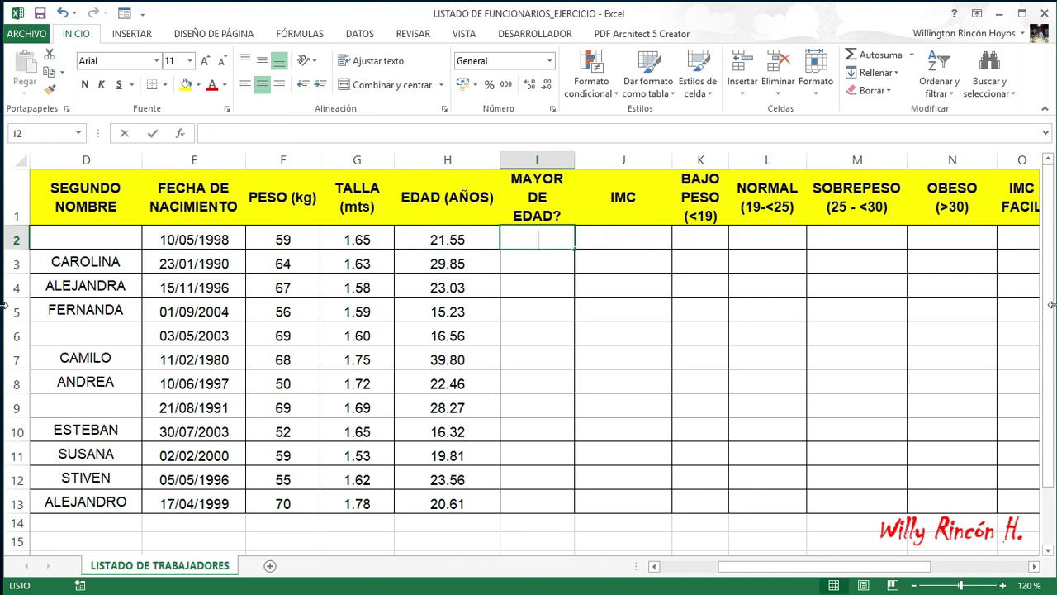
{"action": "type", "text": "=SI"}
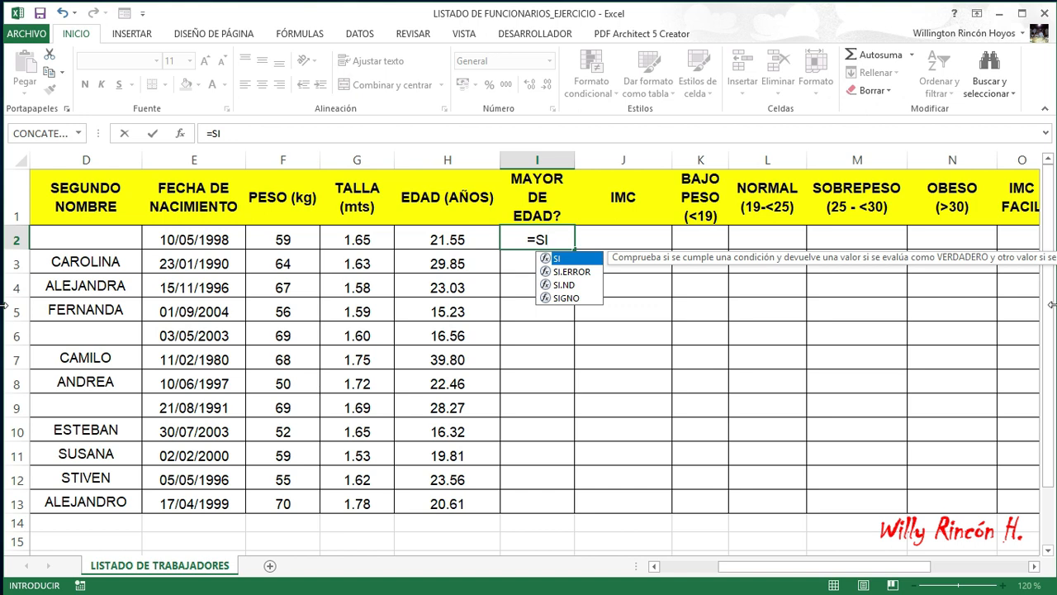
{"action": "type", "text": "("}
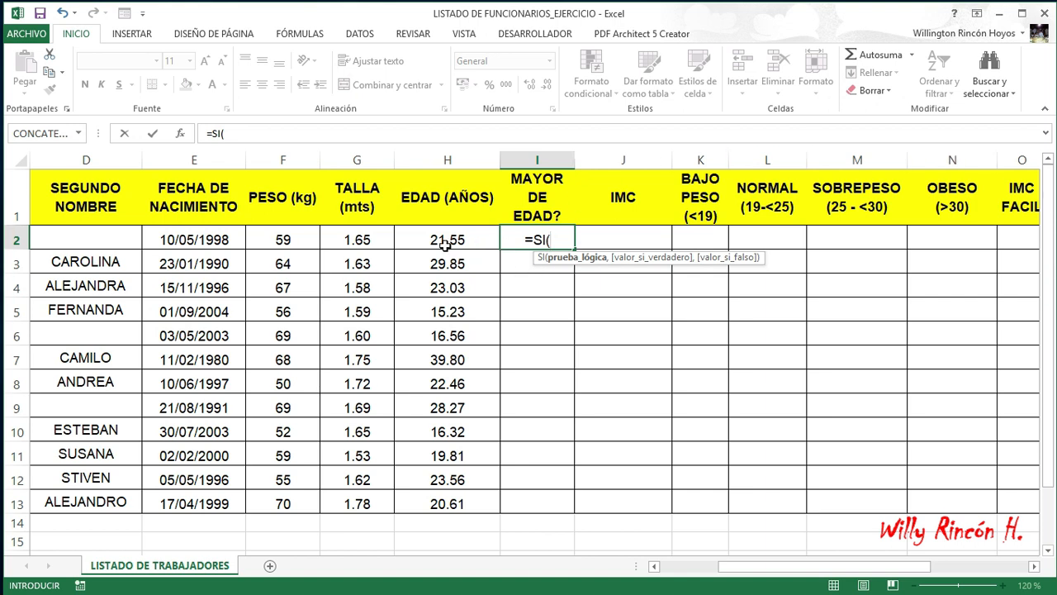
{"action": "left_click", "coordinate": [444, 242]}
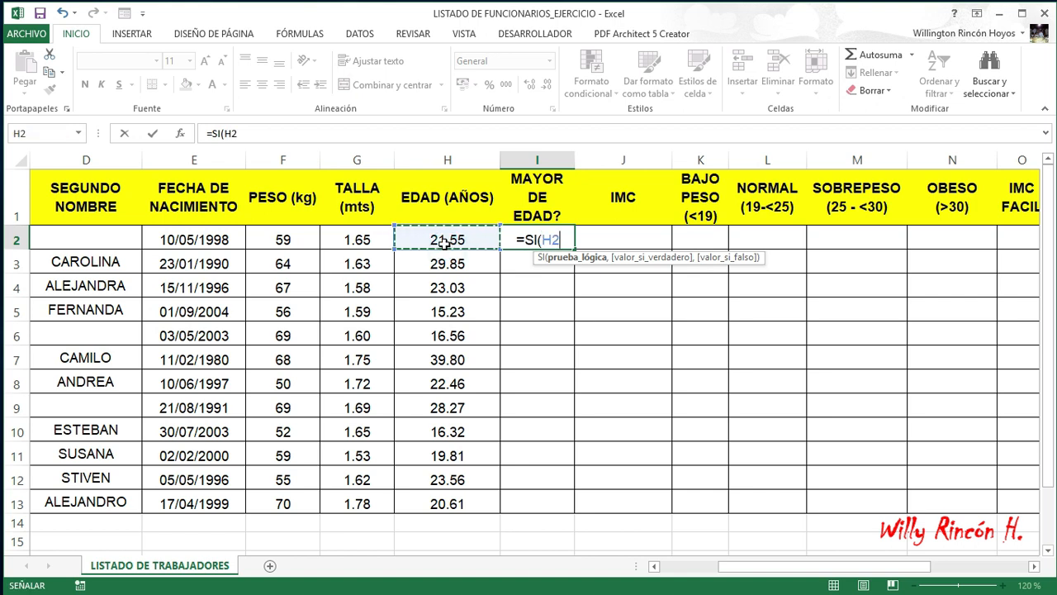
{"action": "type", "text": ">"}
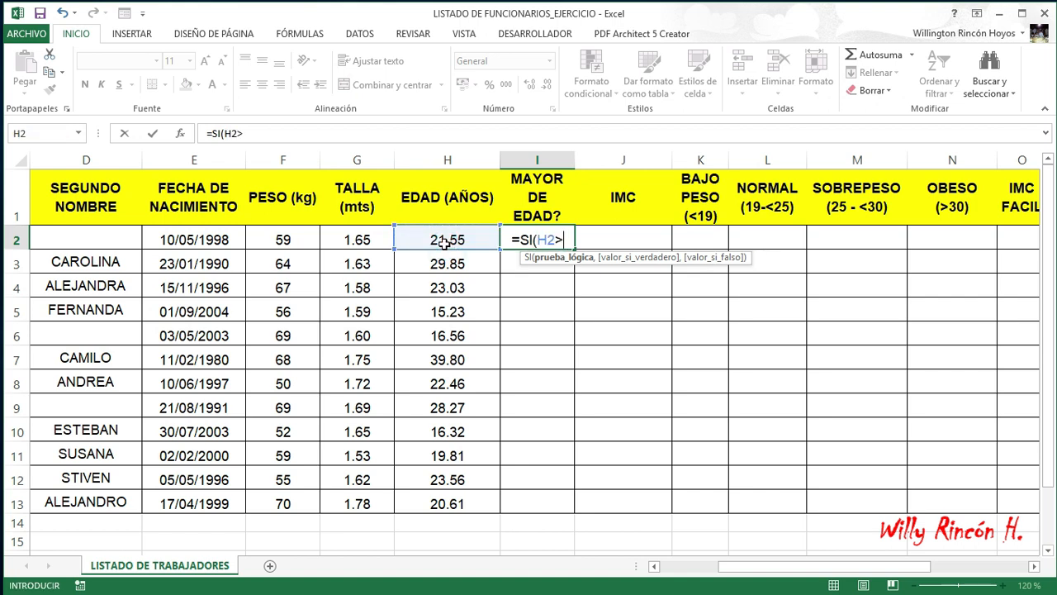
{"action": "type", "text": "=1"}
{"action": "type", "text": "8"}
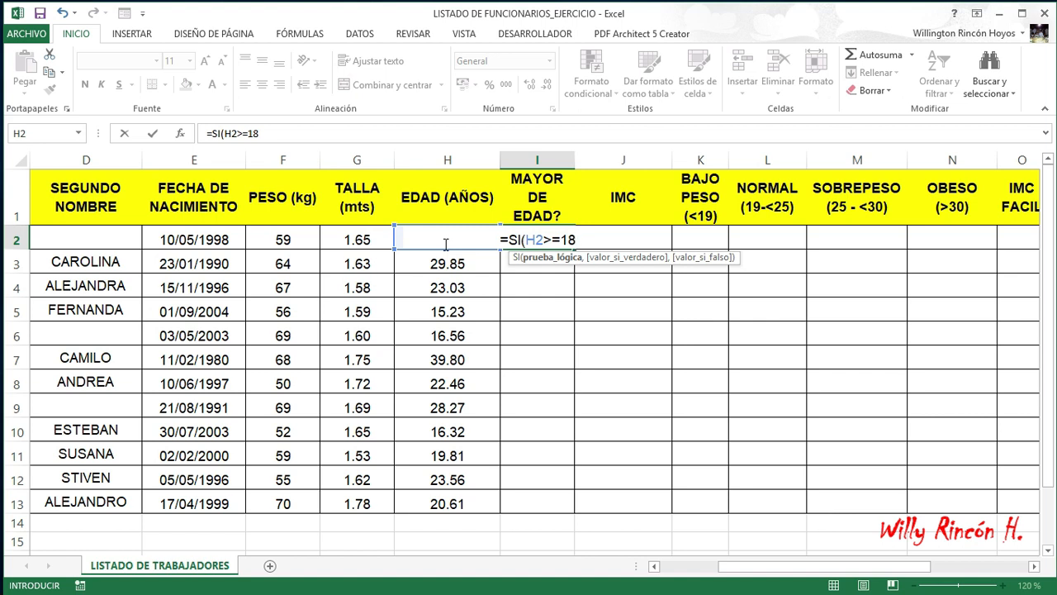
{"action": "type", "text": ","}
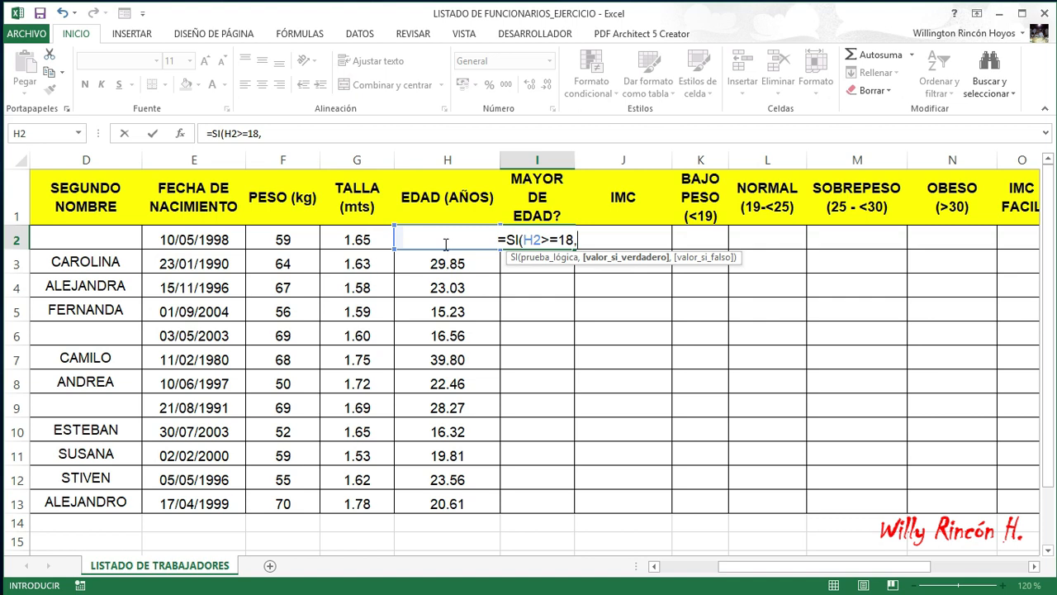
{"action": "type", "text": "\"s"}
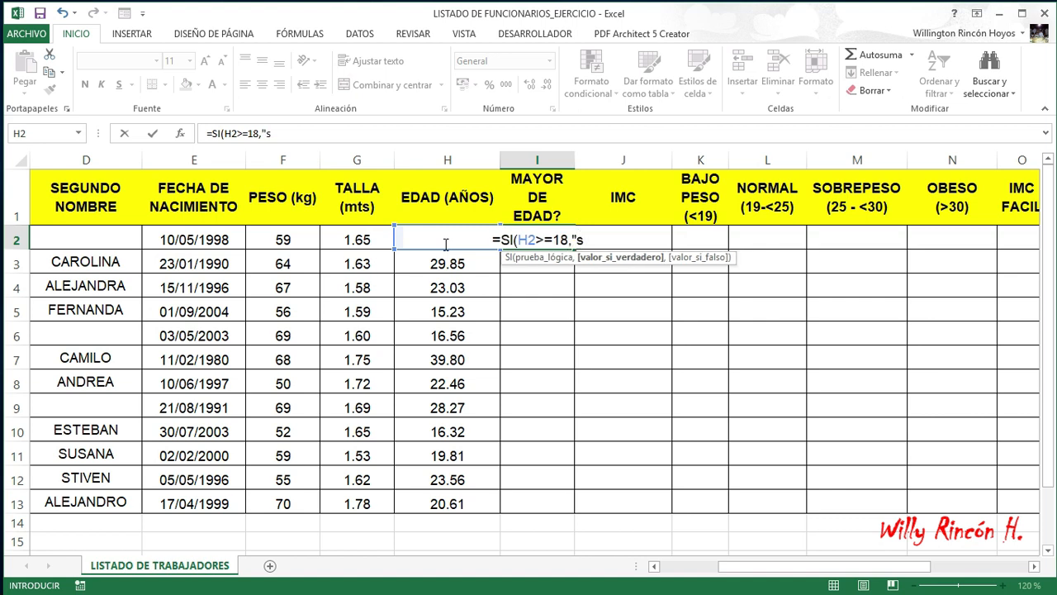
{"action": "key", "text": "BackSpace"}
{"action": "type", "text": "SI\""}
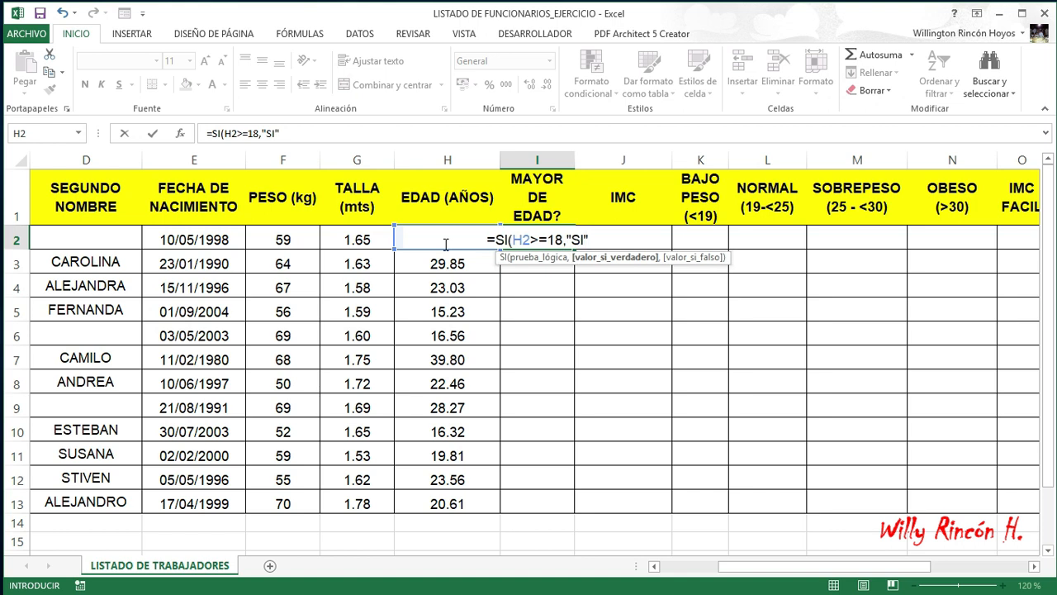
{"action": "type", "text": ","}
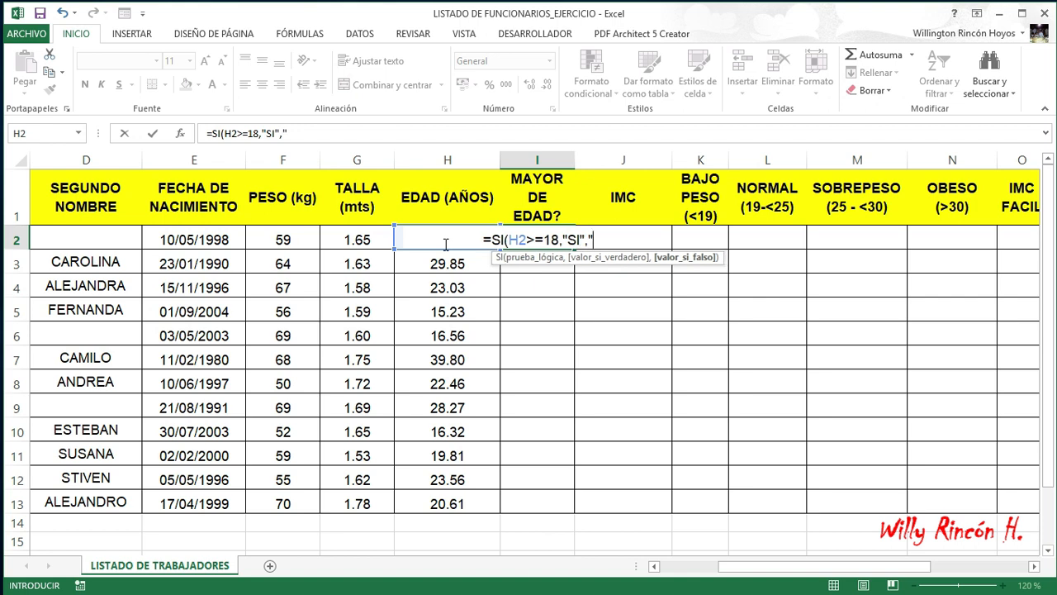
{"action": "type", "text": "\"NO\")"}
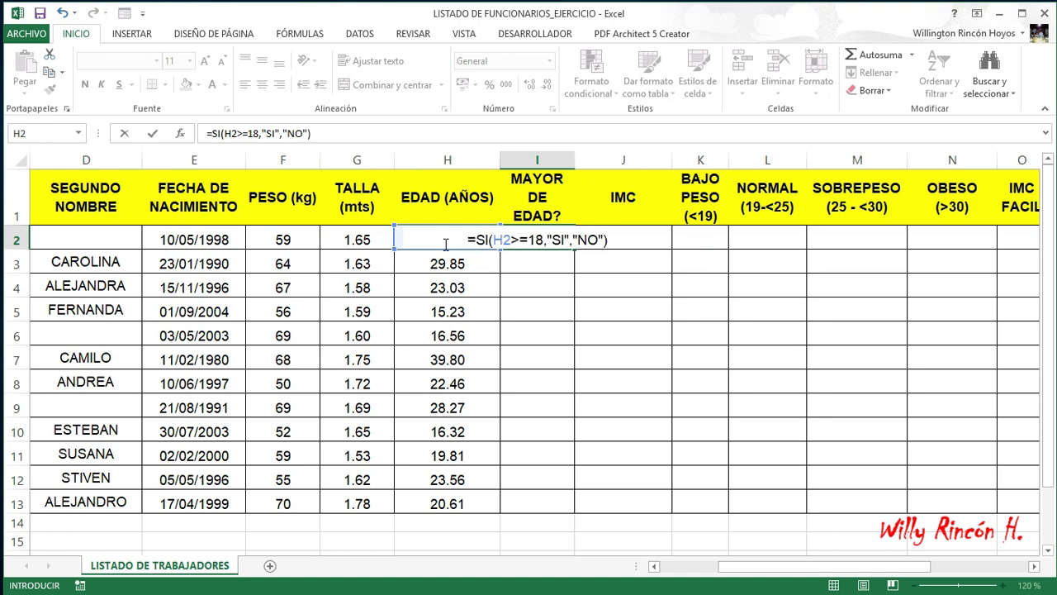
{"action": "key", "text": "Return"}
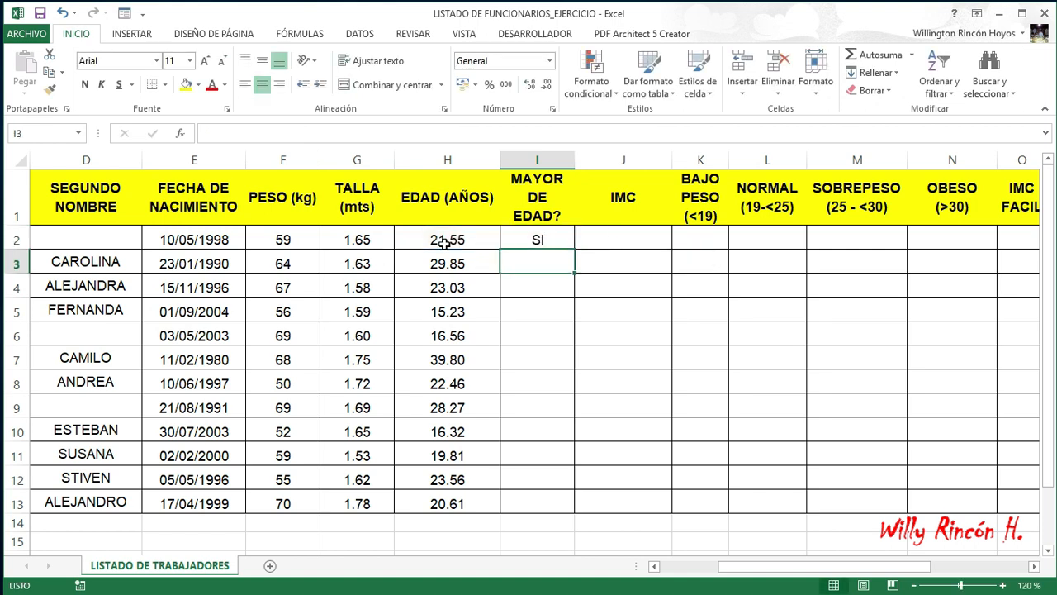
Fill the SI formula down the MAYOR DE EDAD? column to I13 and check its results against the ages.
{"action": "left_click", "coordinate": [546, 239]}
{"action": "double_click", "coordinate": [573, 251]}
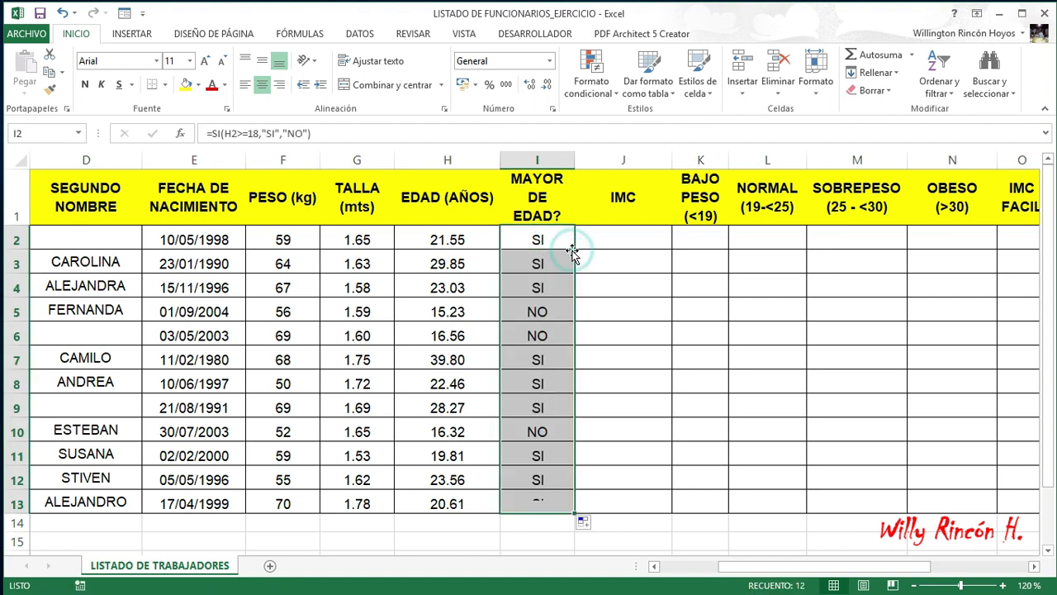
{"action": "left_click", "coordinate": [461, 244]}
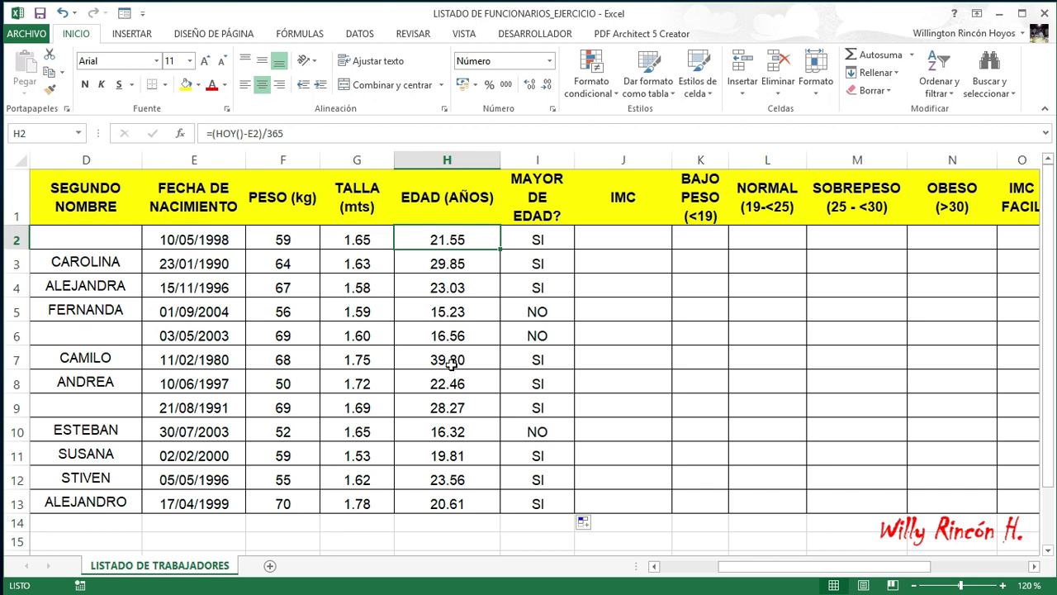
{"action": "left_click_drag", "start_coordinate": [548, 243], "coordinate": [549, 493]}
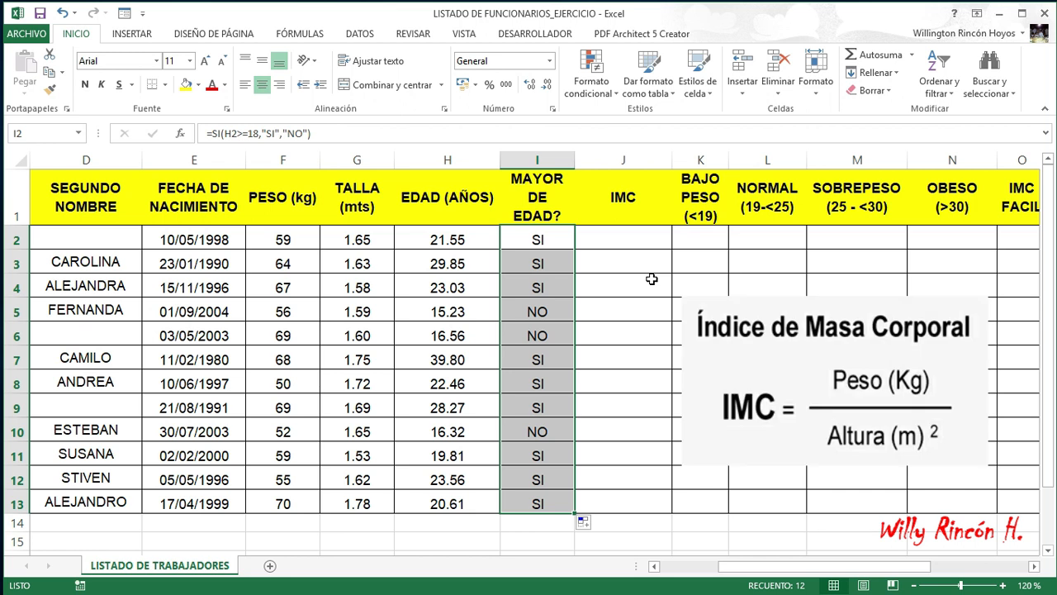
Calculate the first worker's IMC in J2 with =F2/POTENCIA(G2,2) and fill the formula down to J13.
{"action": "left_click", "coordinate": [638, 242]}
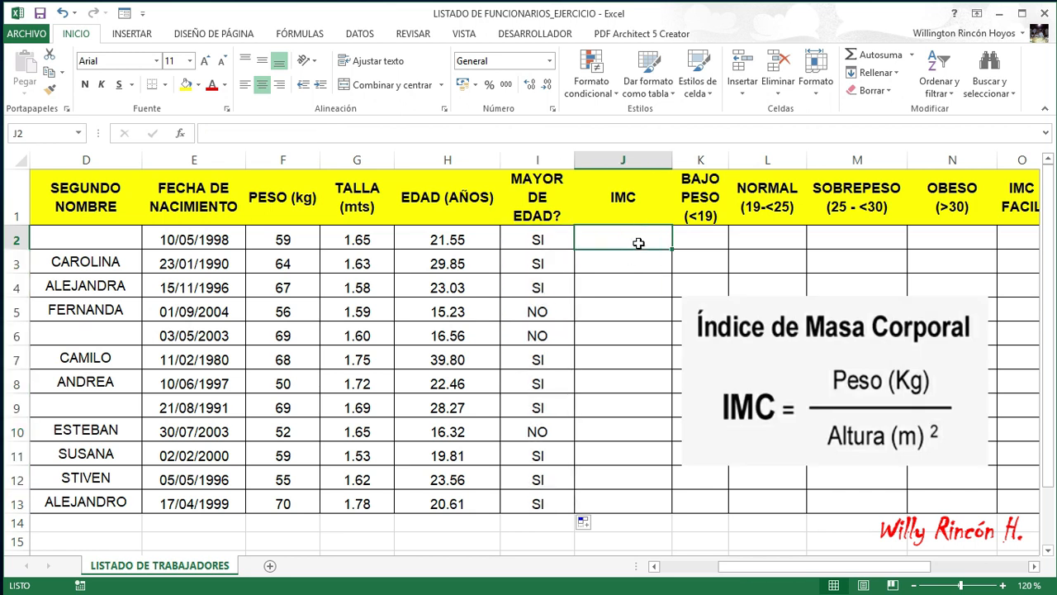
{"action": "type", "text": "="}
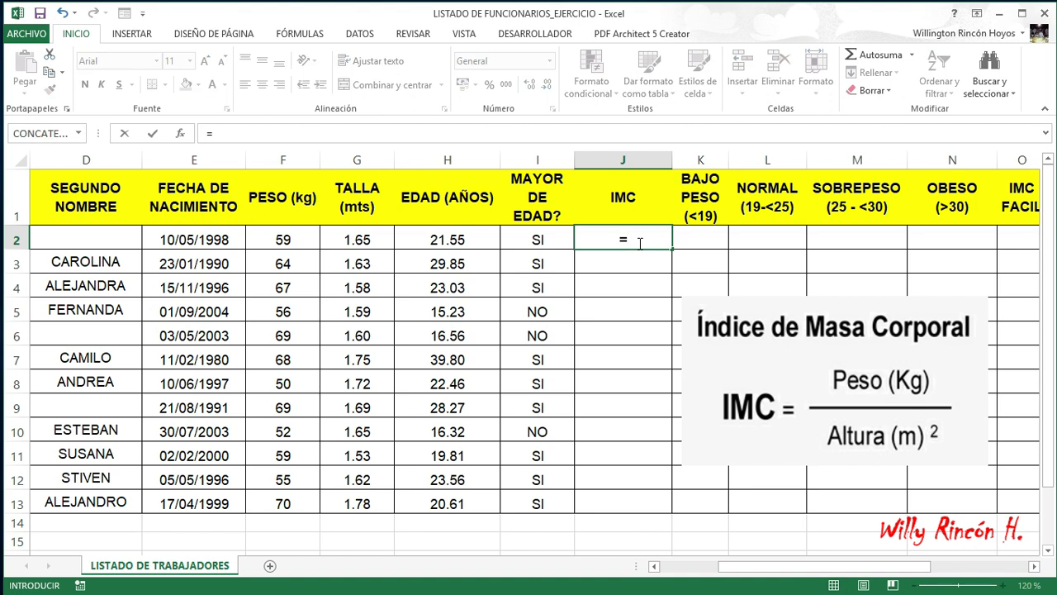
{"action": "left_click", "coordinate": [279, 241]}
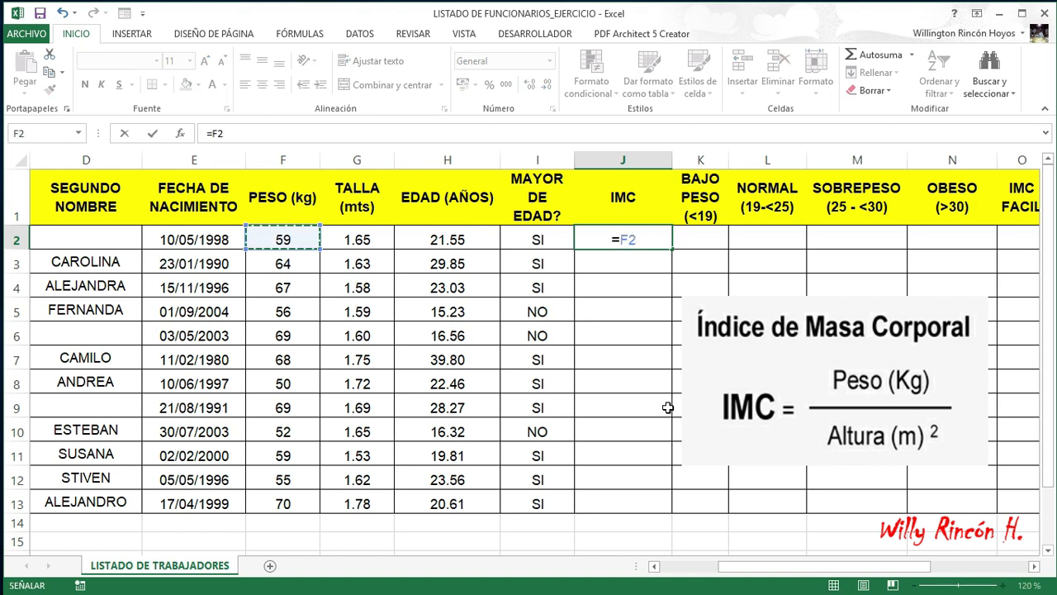
{"action": "type", "text": "/"}
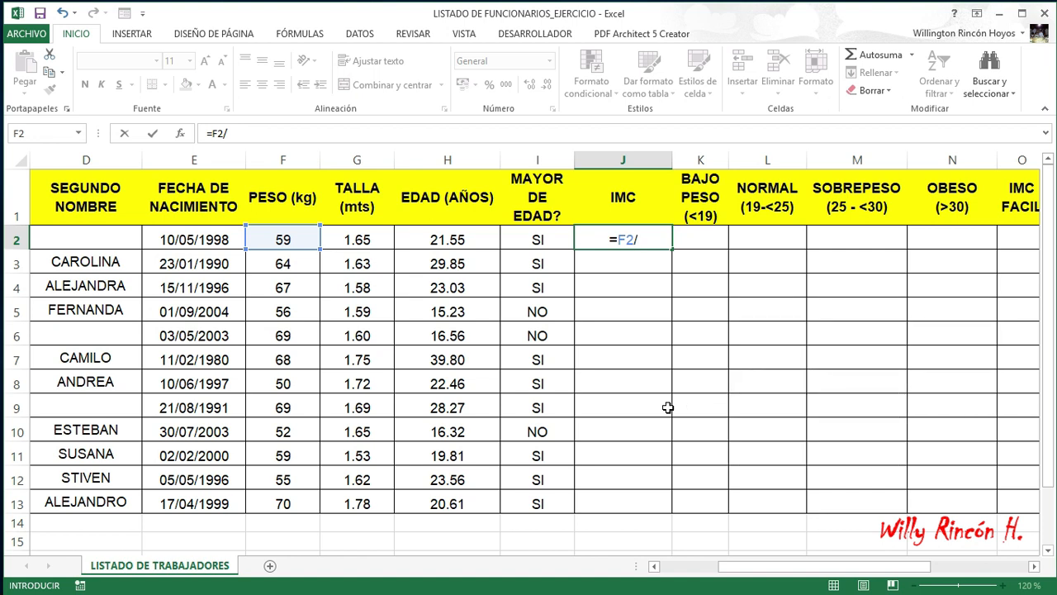
{"action": "type", "text": "POTE"}
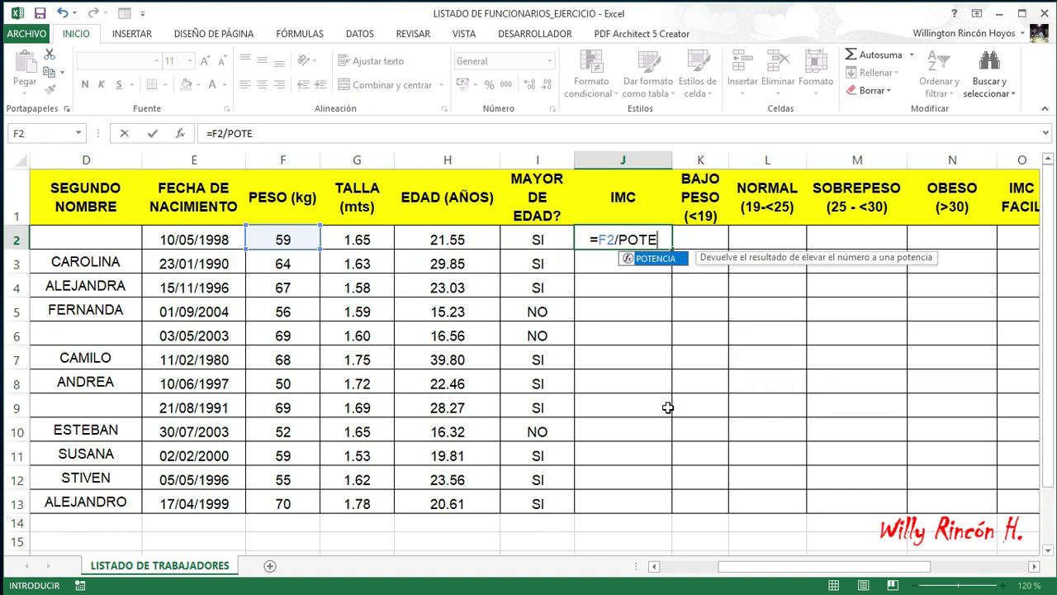
{"action": "key", "text": "Tab"}
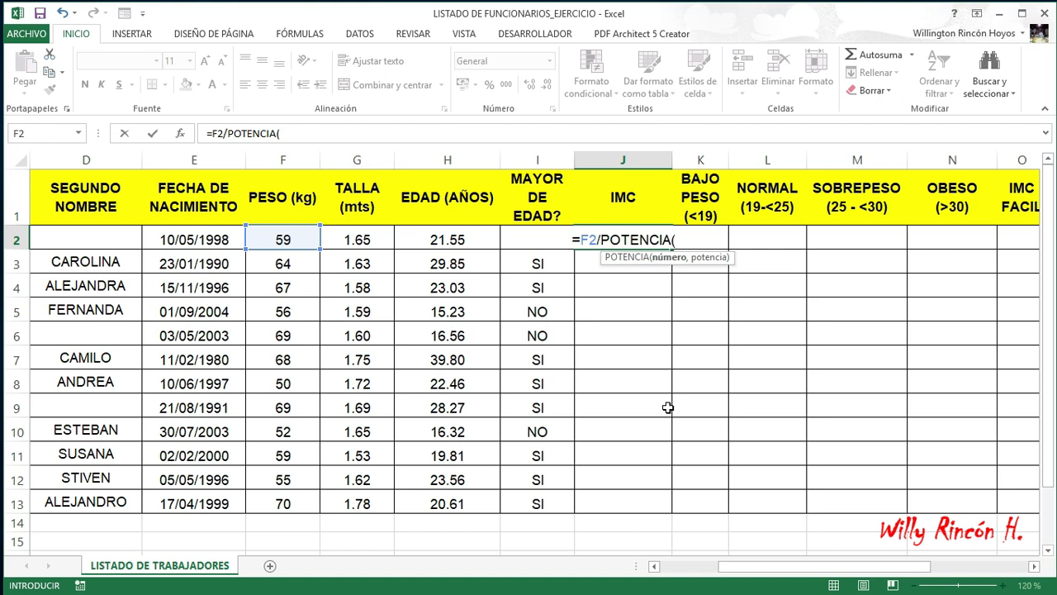
{"action": "left_click", "coordinate": [380, 240]}
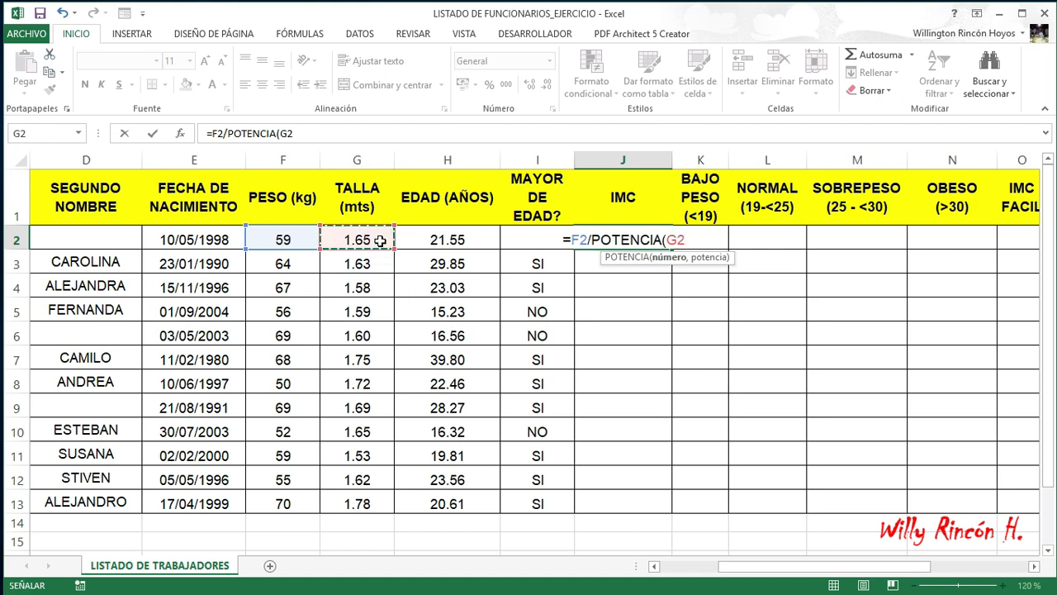
{"action": "type", "text": ","}
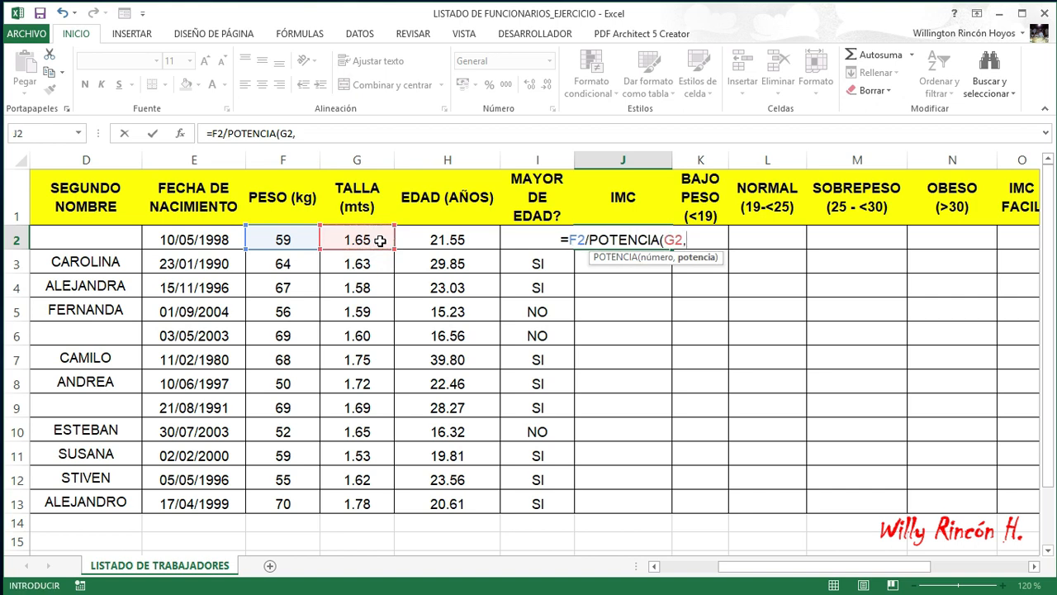
{"action": "type", "text": "2)"}
{"action": "key", "text": "Return"}
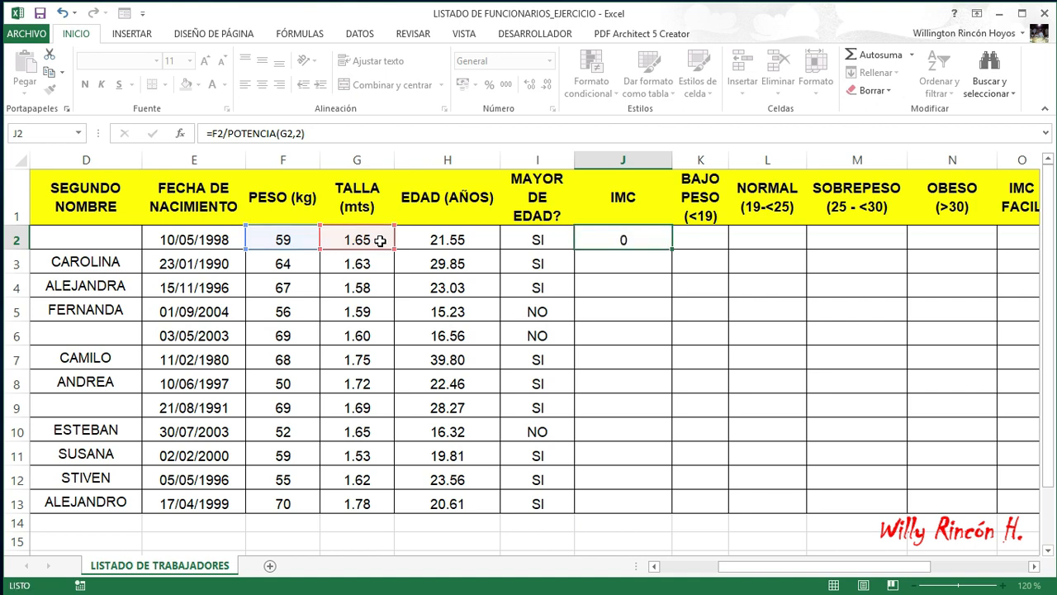
{"action": "left_click", "coordinate": [628, 238]}
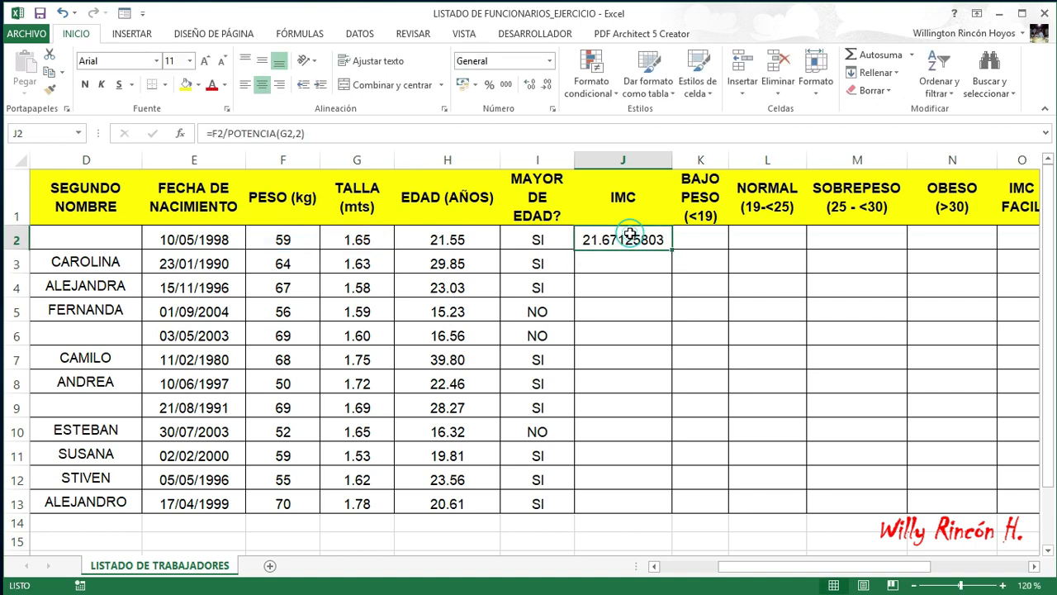
{"action": "double_click", "coordinate": [672, 250]}
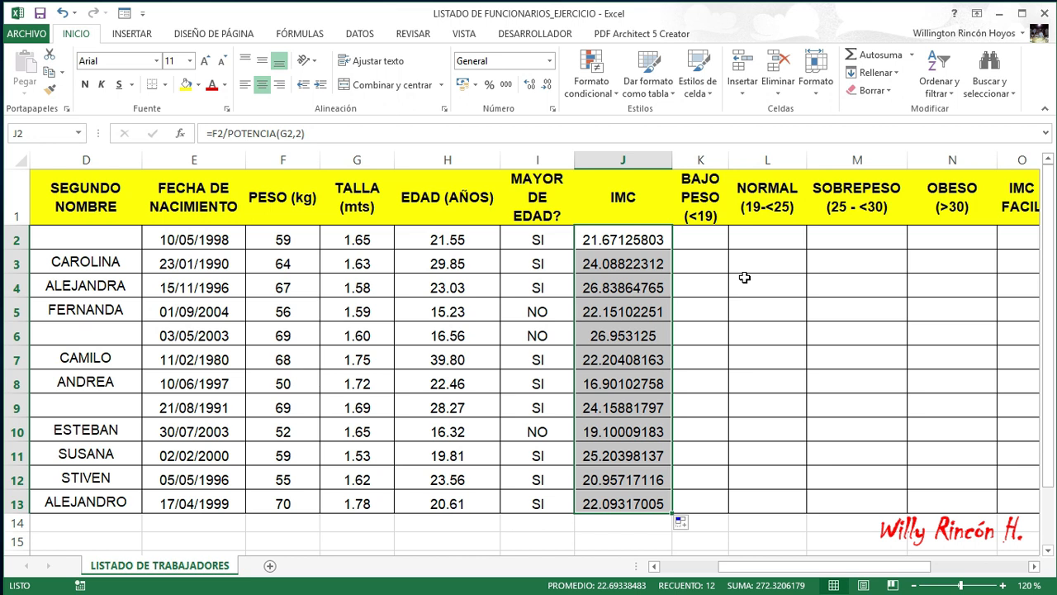
Enter the formula =SI(J2<19,"BAJO PESO","") in K2 to flag the first worker's low weight, leaving it blank otherwise.
{"action": "left_click", "coordinate": [702, 236]}
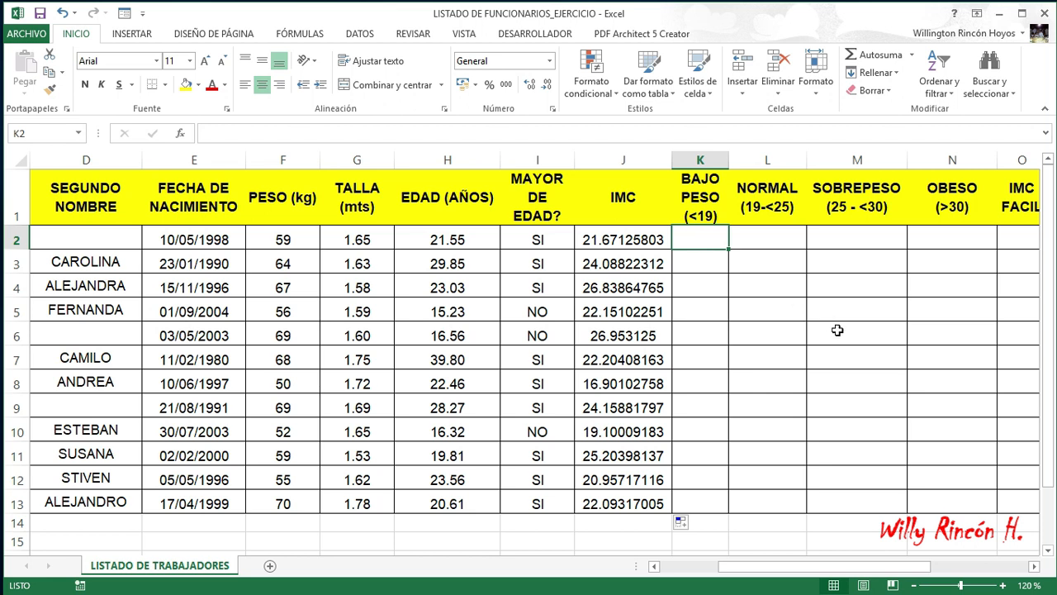
{"action": "type", "text": "="}
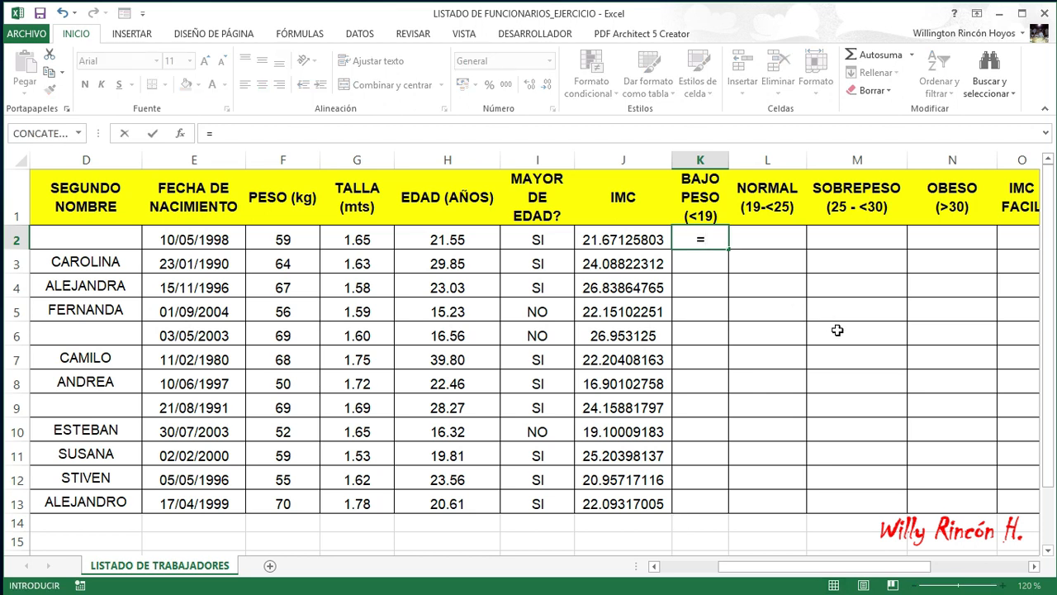
{"action": "type", "text": "SI("}
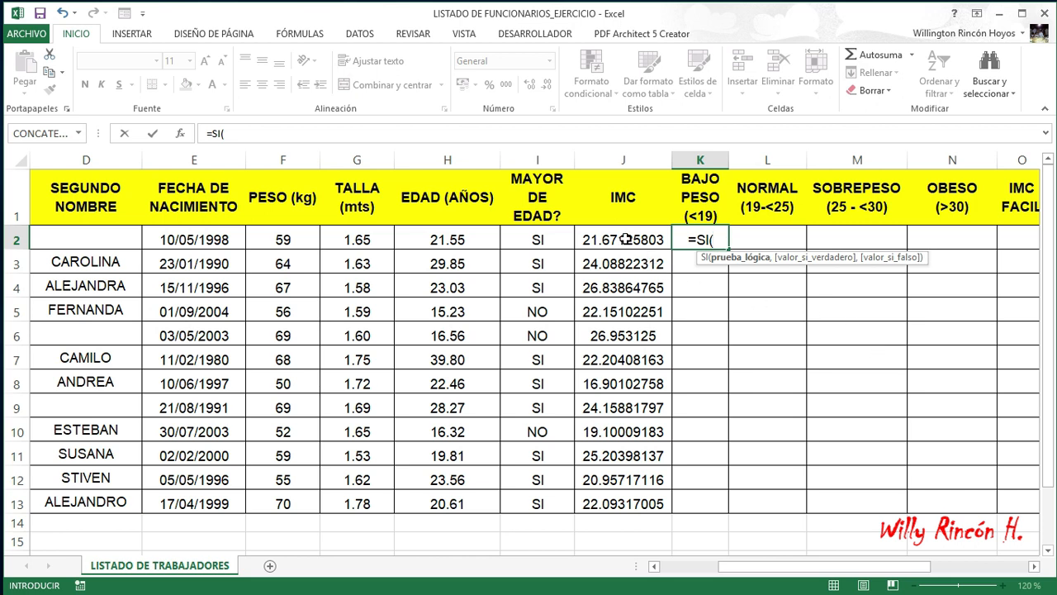
{"action": "left_click", "coordinate": [626, 240]}
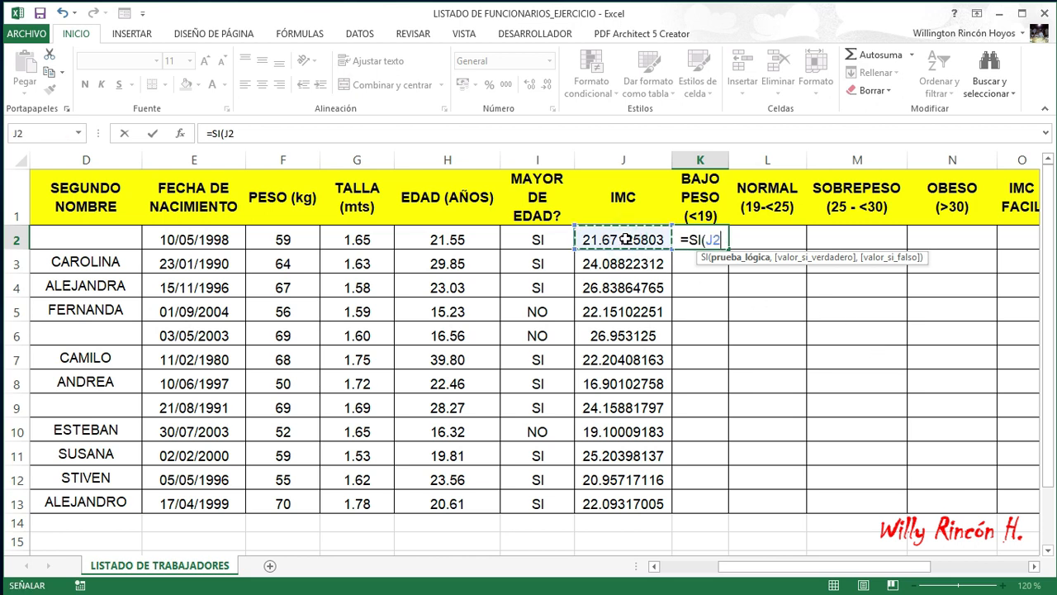
{"action": "type", "text": "<"}
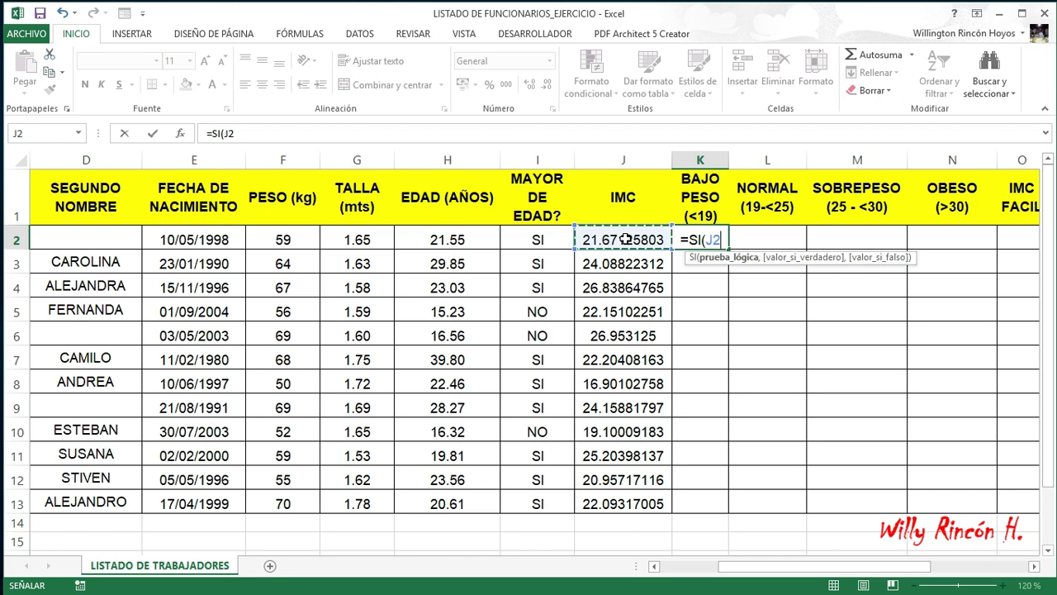
{"action": "type", "text": "19"}
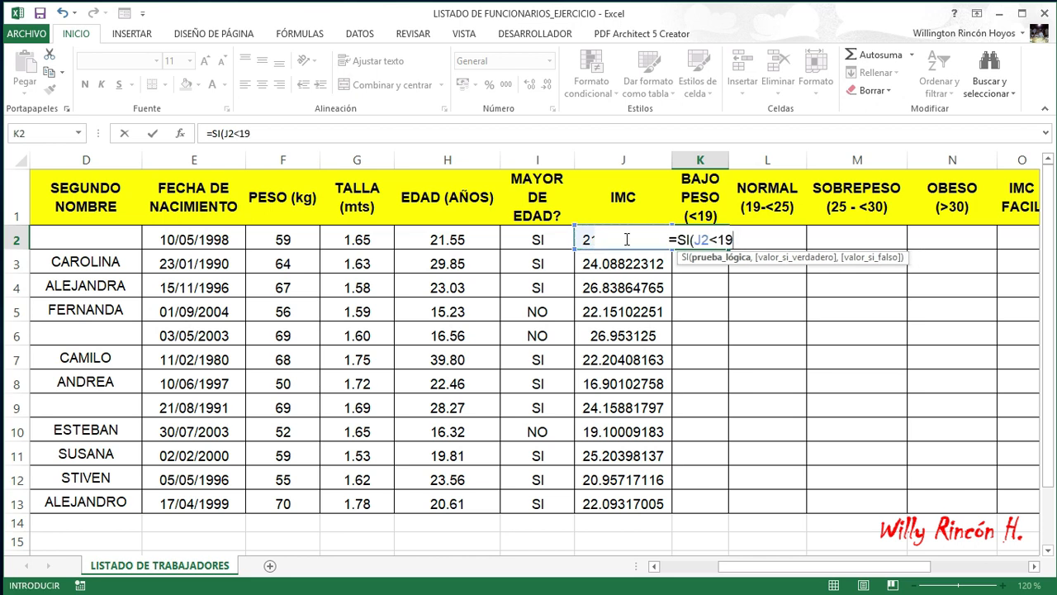
{"action": "type", "text": ","}
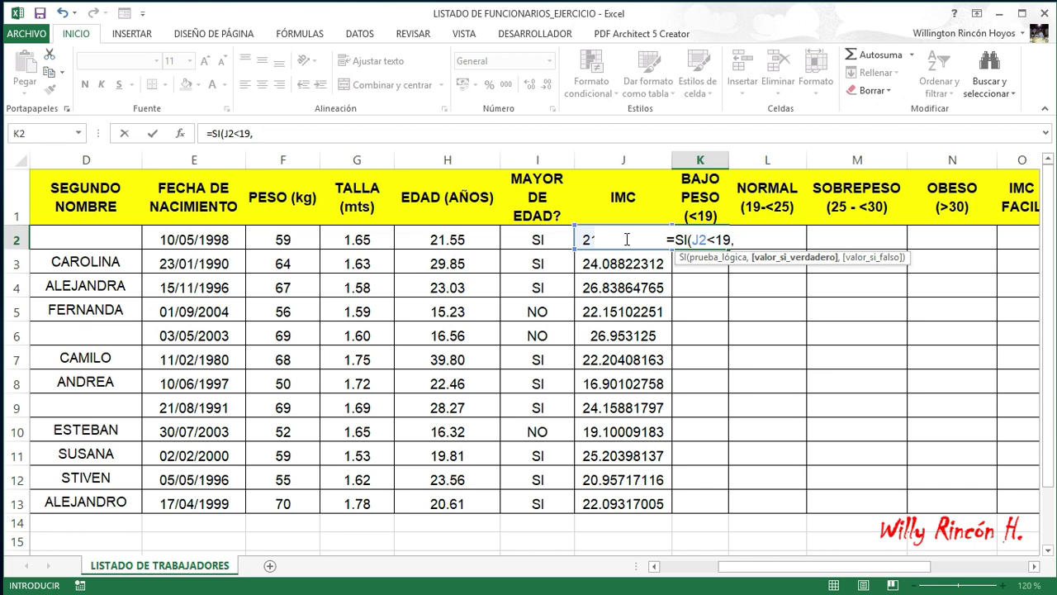
{"action": "type", "text": "\""}
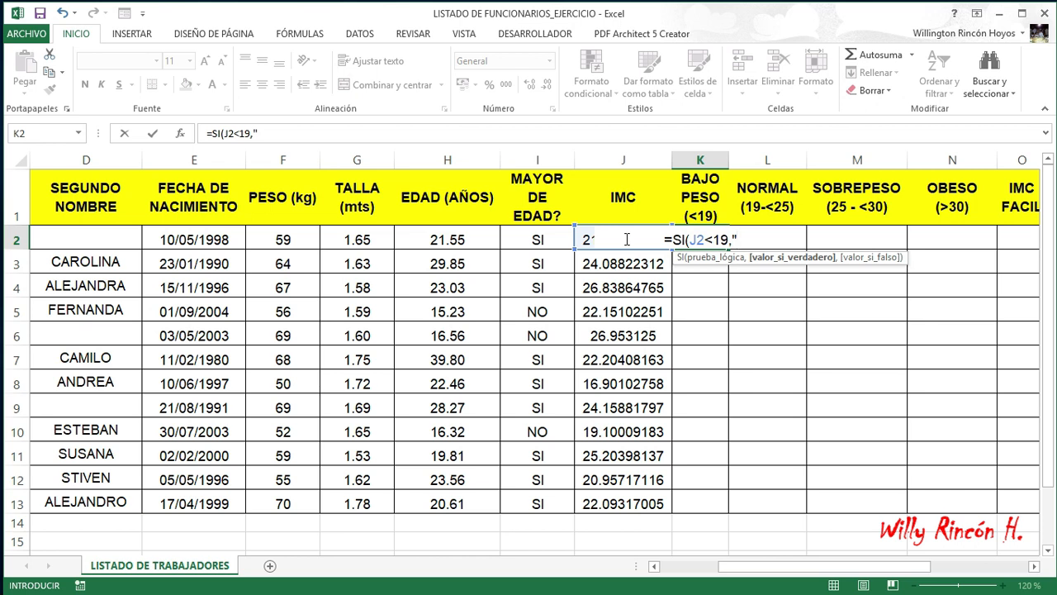
{"action": "type", "text": "BAJO PESO"}
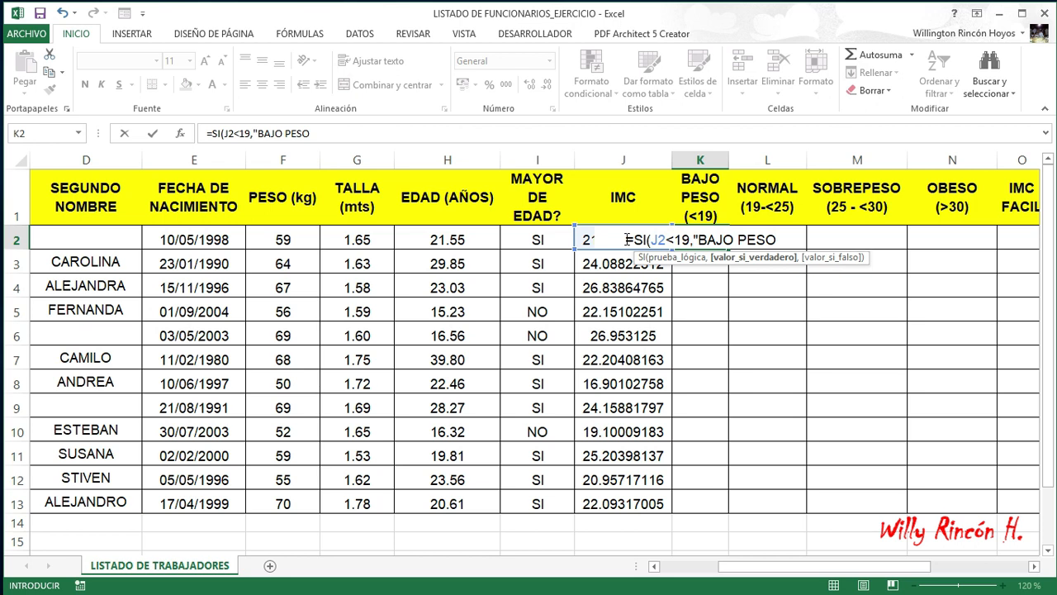
{"action": "type", "text": "\""}
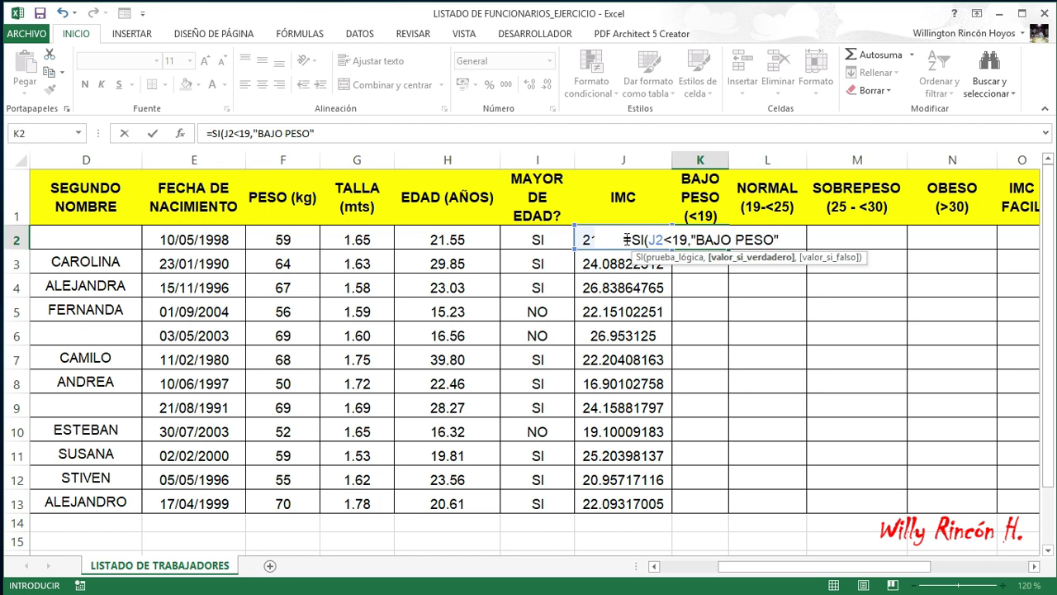
{"action": "type", "text": ","}
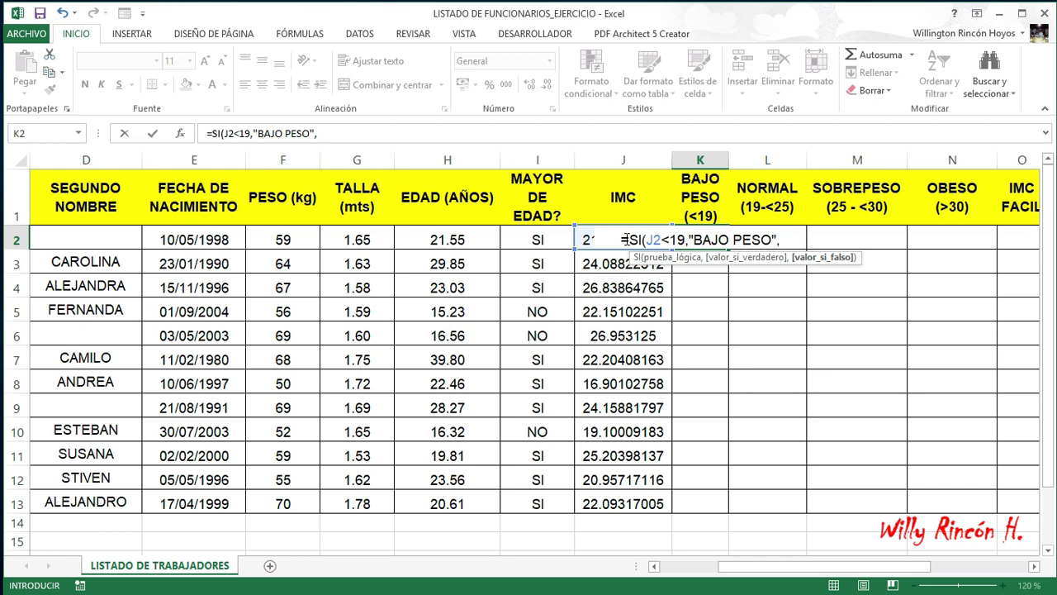
{"action": "type", "text": "\""}
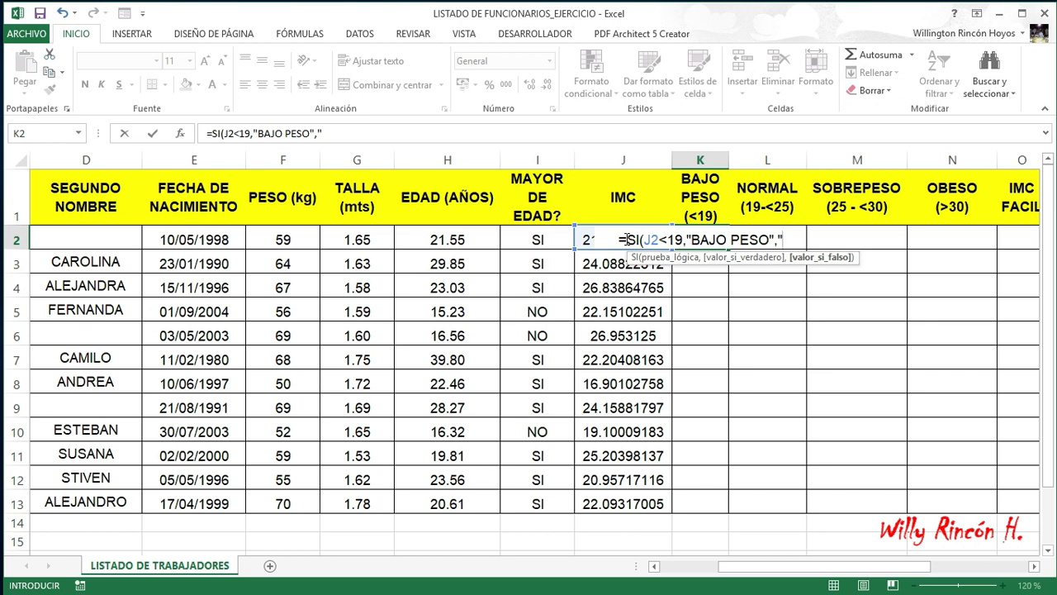
{"action": "type", "text": "\""}
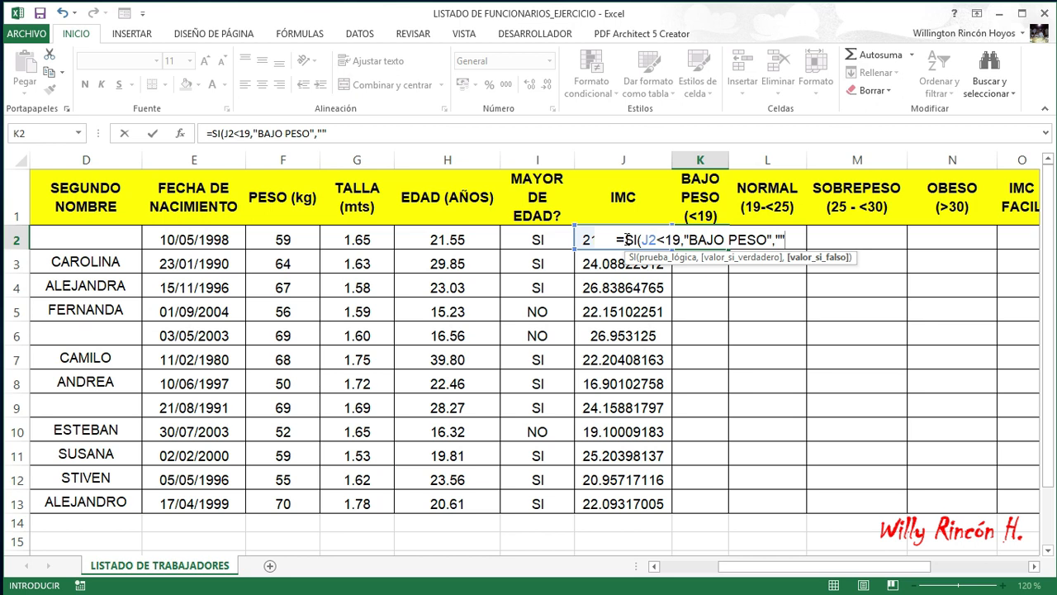
{"action": "type", "text": ")"}
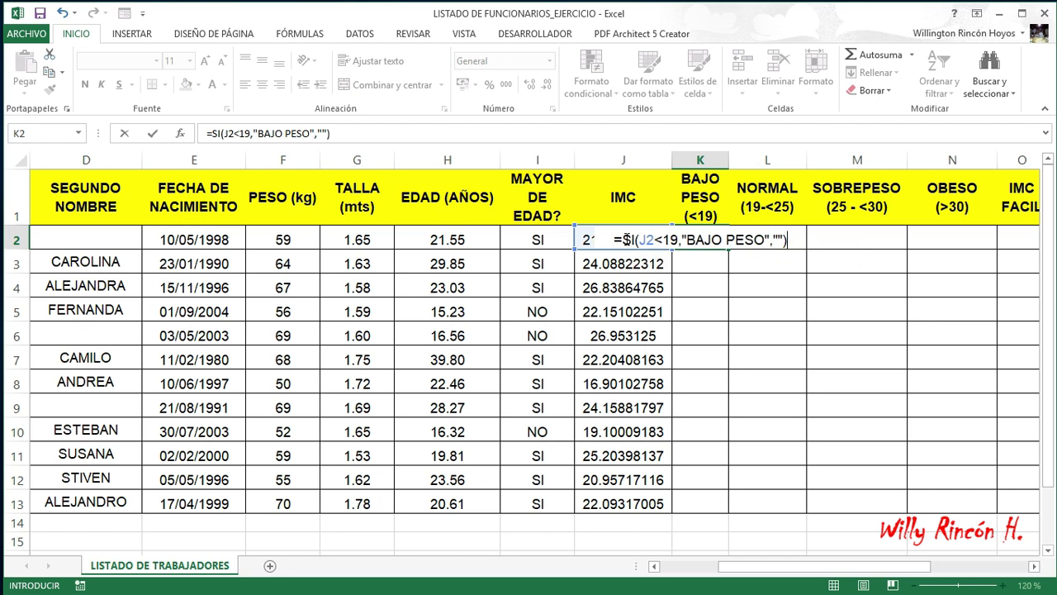
{"action": "key", "text": "Return"}
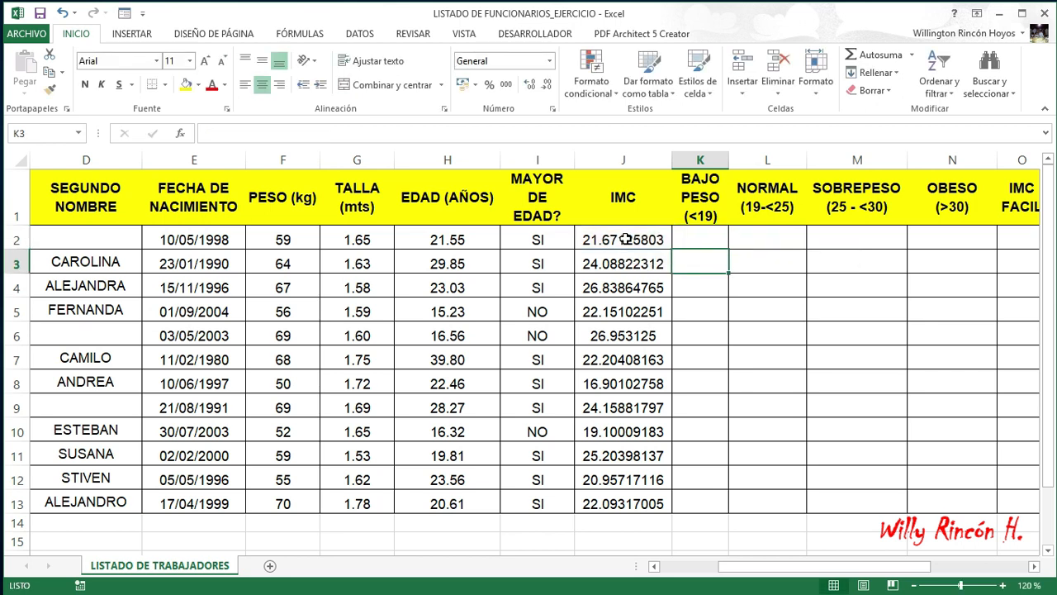
Fill the BAJO PESO formula down to K13 and widen column K so its text fits.
{"action": "left_click", "coordinate": [698, 235]}
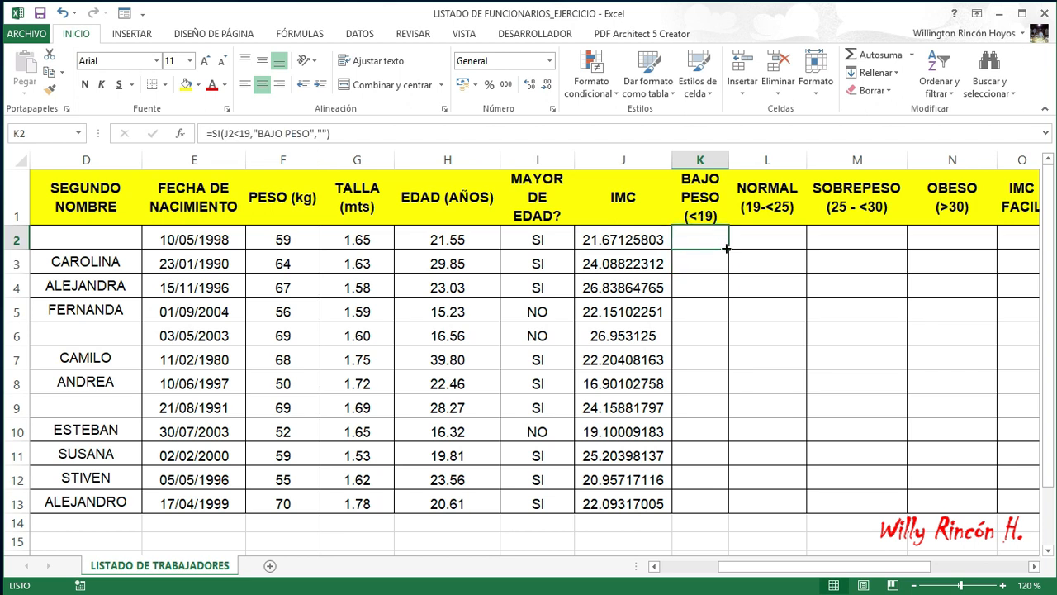
{"action": "double_click", "coordinate": [726, 248]}
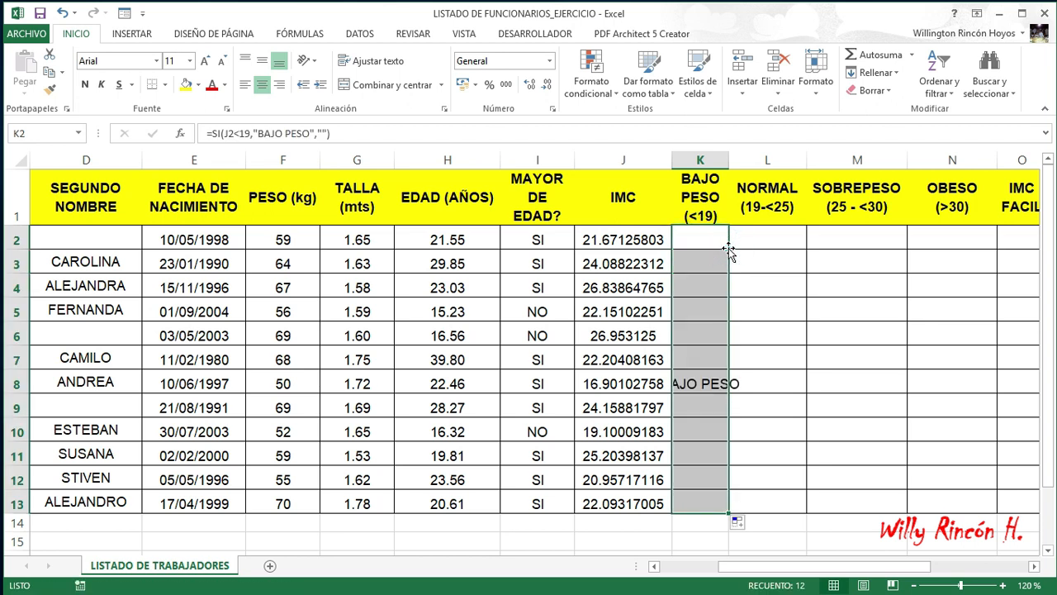
{"action": "left_click_drag", "start_coordinate": [729, 159], "coordinate": [765, 159]}
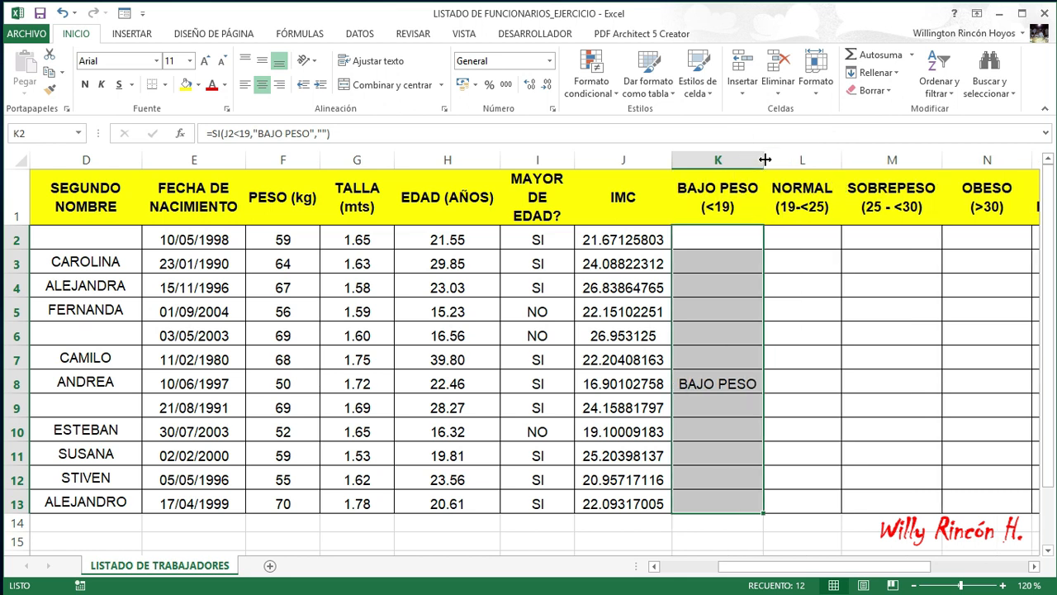
Check the BAJO PESO formula in K8 against the IMC in J8, and compare the IMC in J10 with the limit.
{"action": "left_click", "coordinate": [624, 388]}
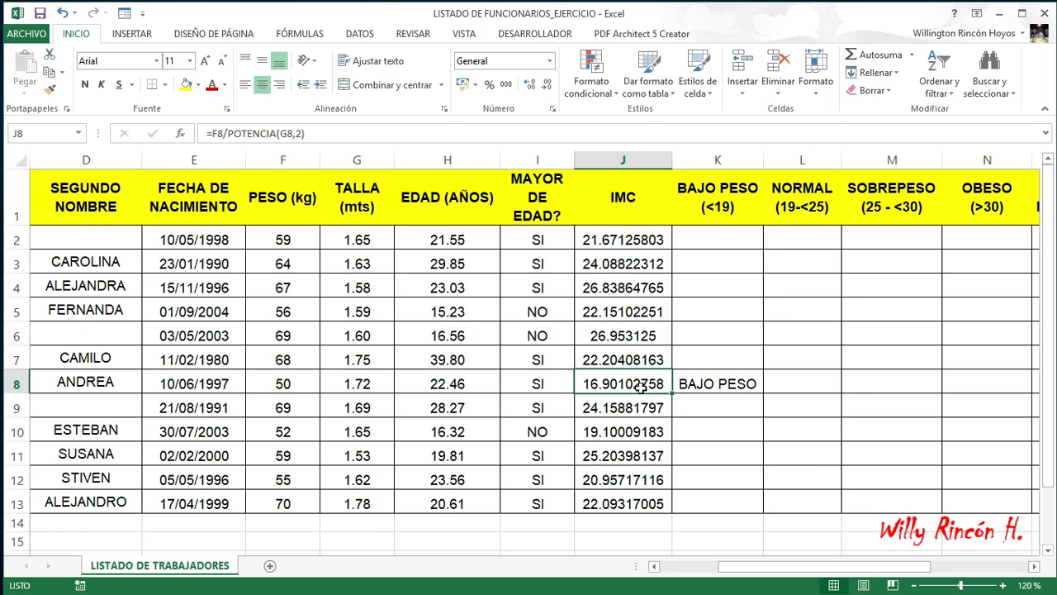
{"action": "double_click", "coordinate": [746, 384]}
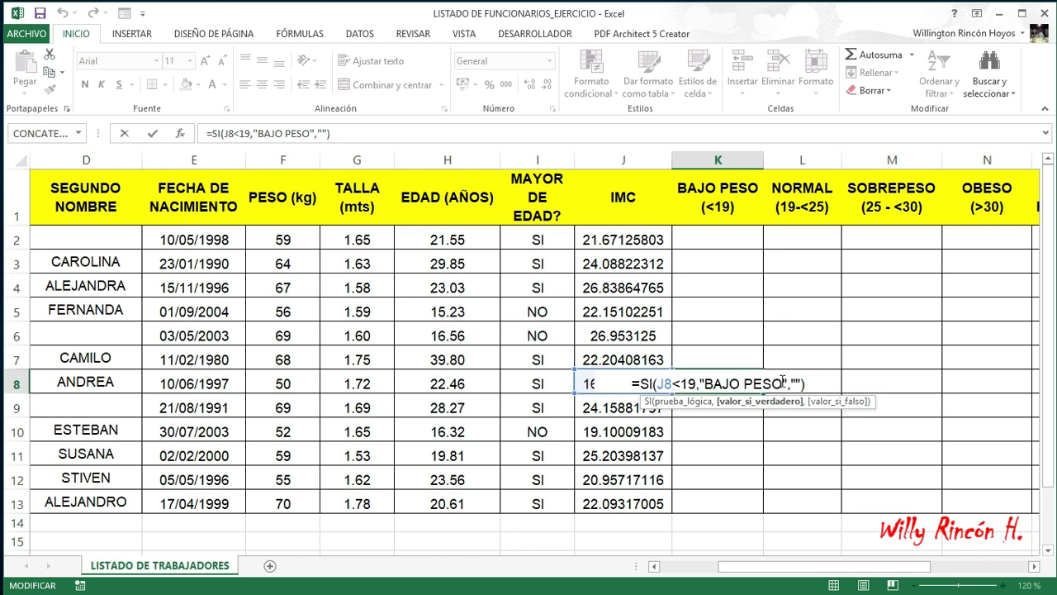
{"action": "left_click_drag", "start_coordinate": [782, 383], "coordinate": [707, 382]}
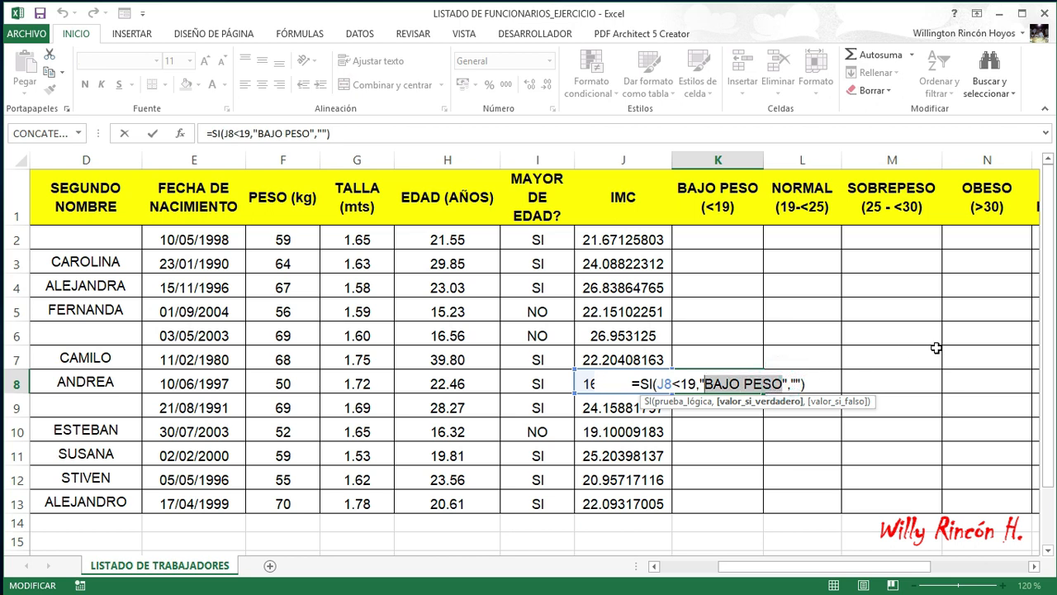
{"action": "key", "text": "Return"}
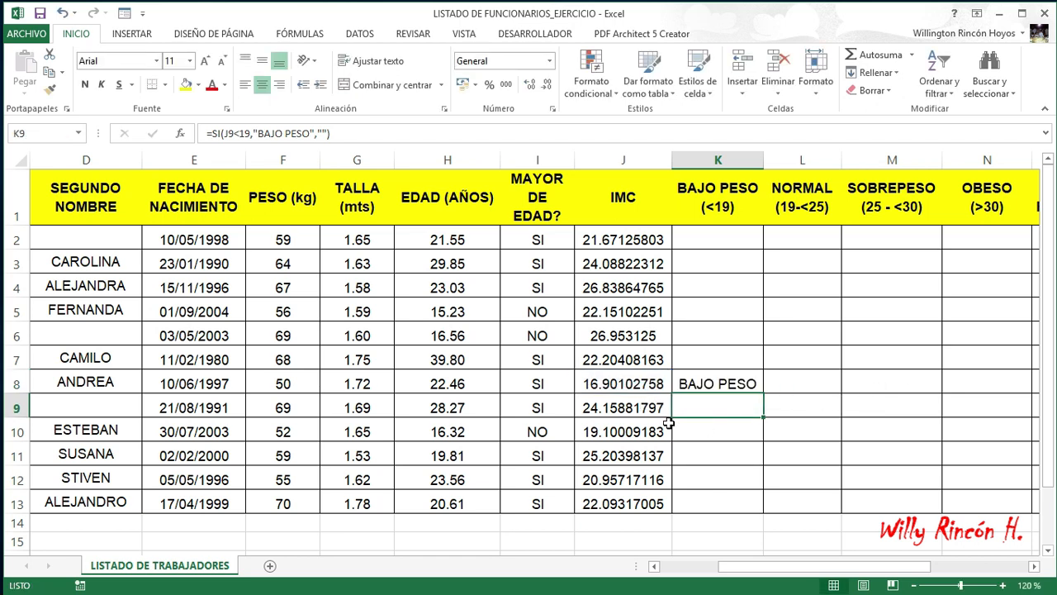
{"action": "left_click", "coordinate": [611, 434]}
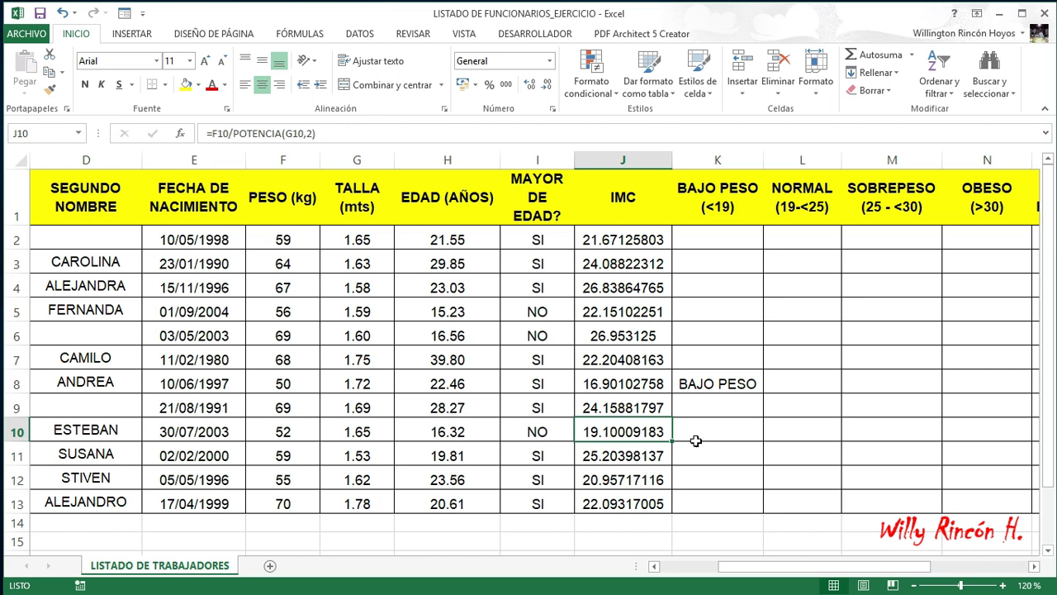
Enter the formula =SI(Y(J2>=19,J2<25),"PESO NORMAL","") in L2 to flag the first worker's normal weight, leaving it blank otherwise.
{"action": "left_click", "coordinate": [808, 242]}
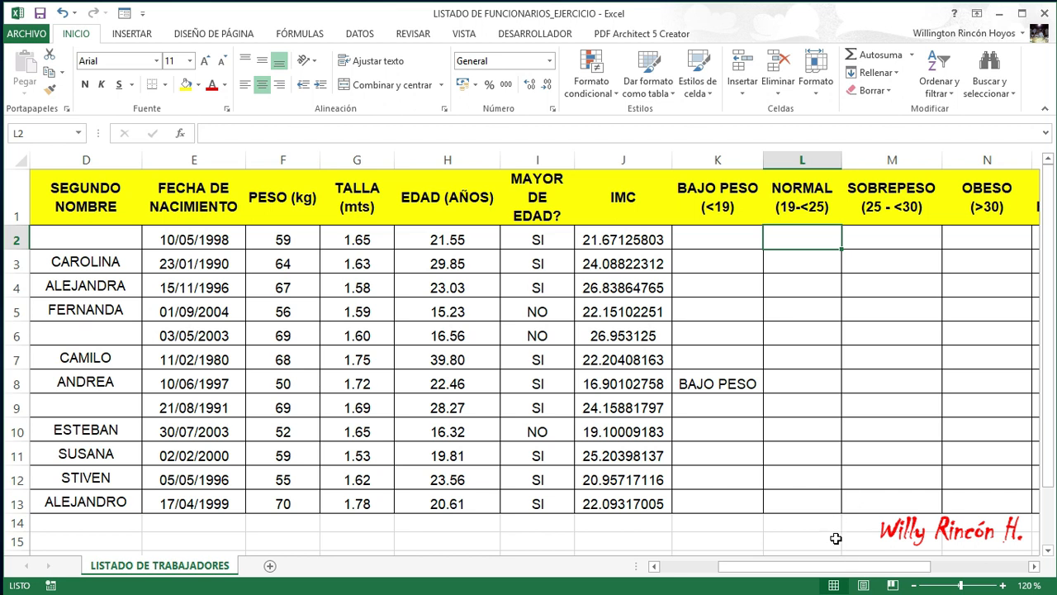
{"action": "left_click_drag", "start_coordinate": [854, 570], "coordinate": [883, 570]}
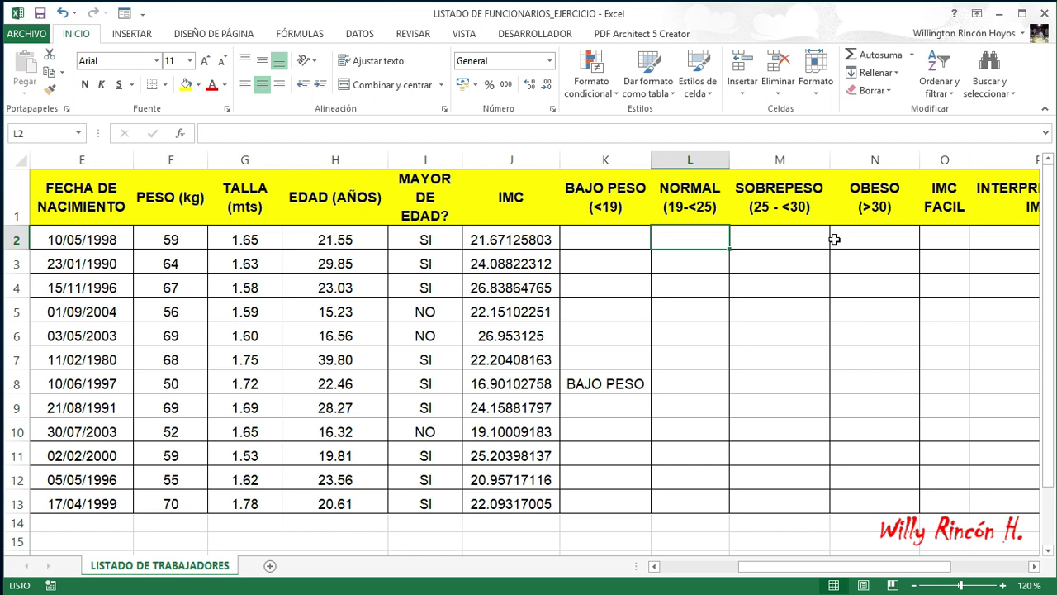
{"action": "type", "text": "=SI"}
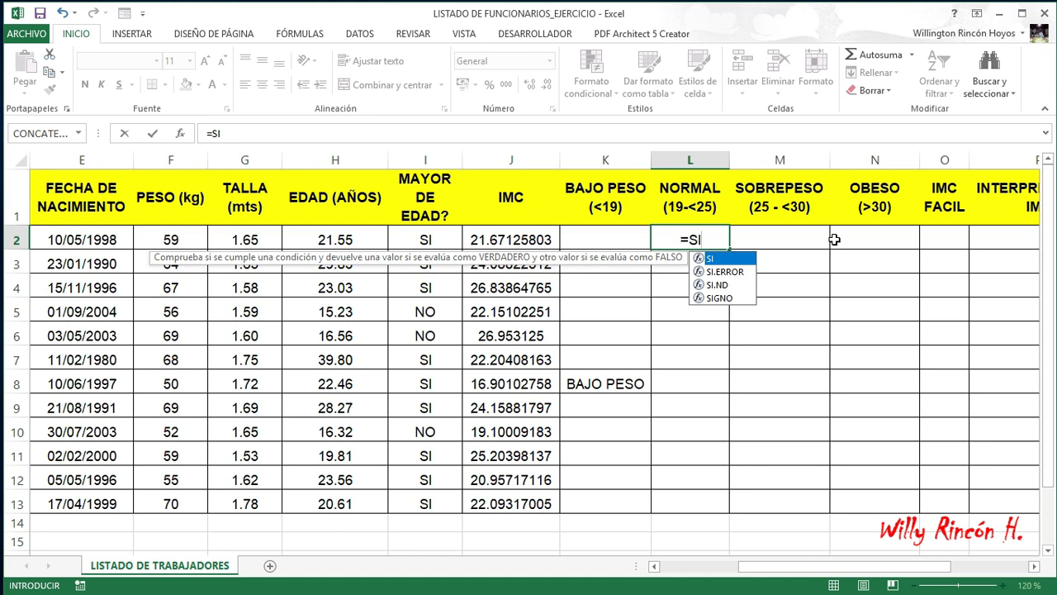
{"action": "type", "text": "("}
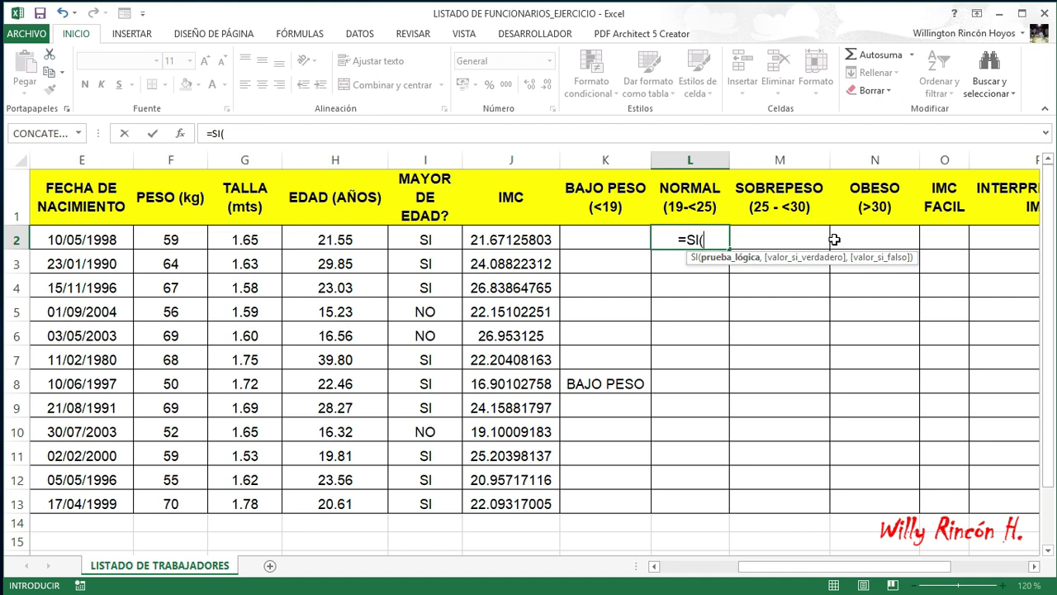
{"action": "type", "text": "y"}
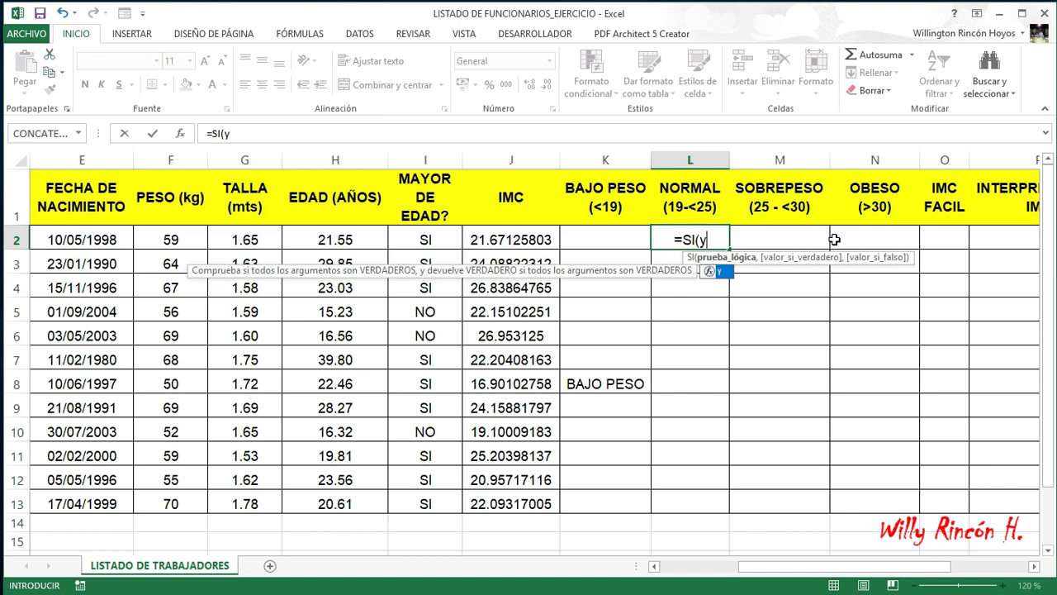
{"action": "type", "text": "("}
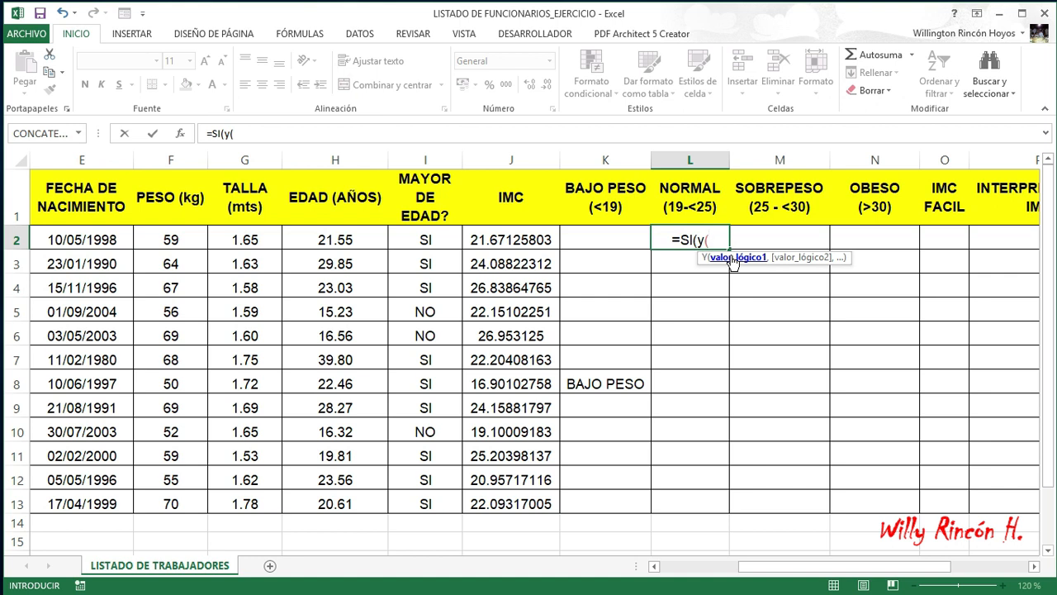
{"action": "left_click", "coordinate": [509, 237]}
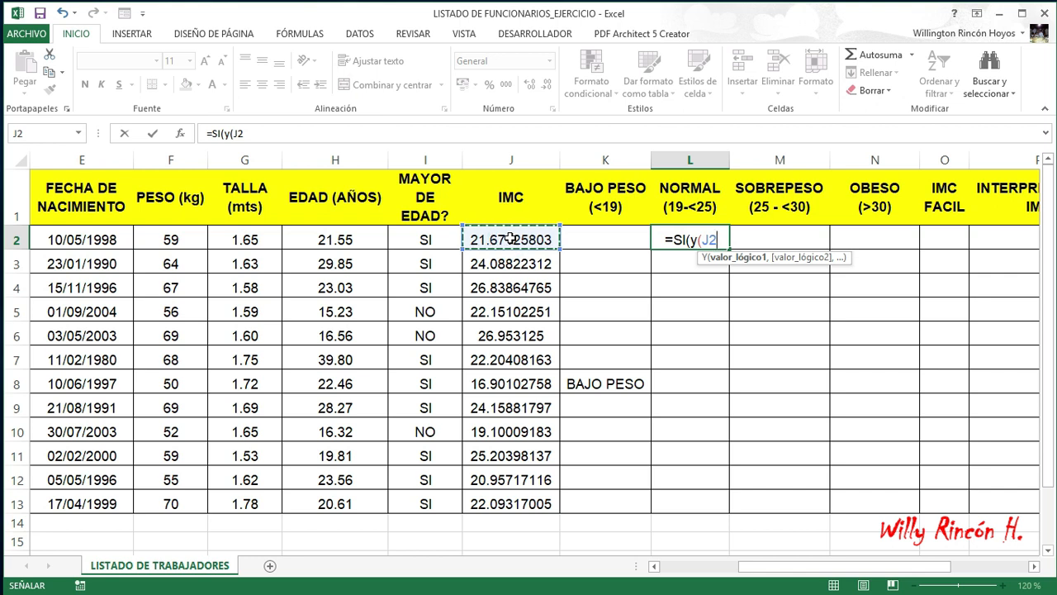
{"action": "type", "text": ">="}
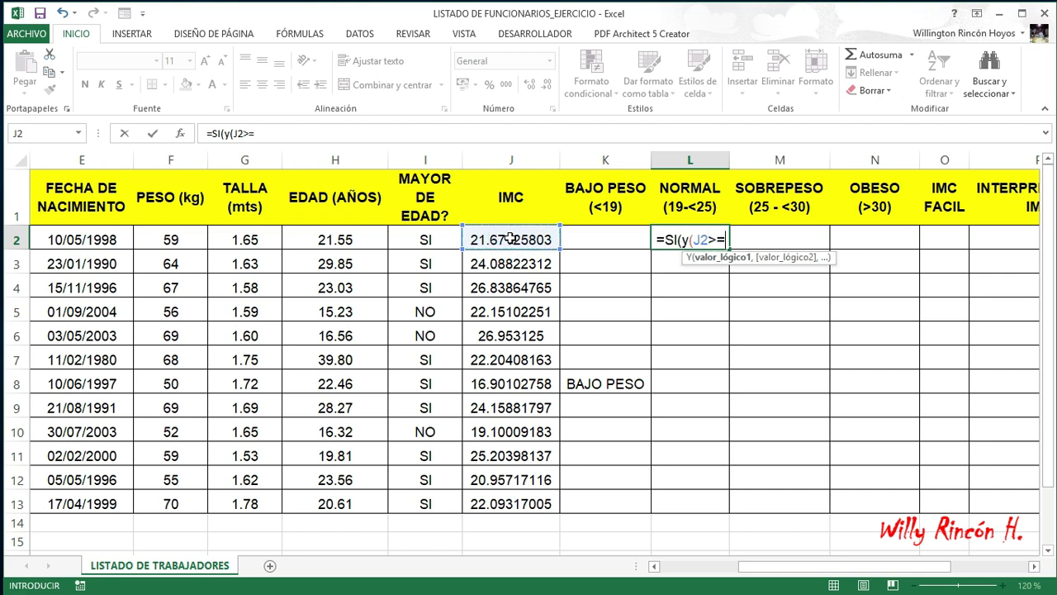
{"action": "type", "text": "19"}
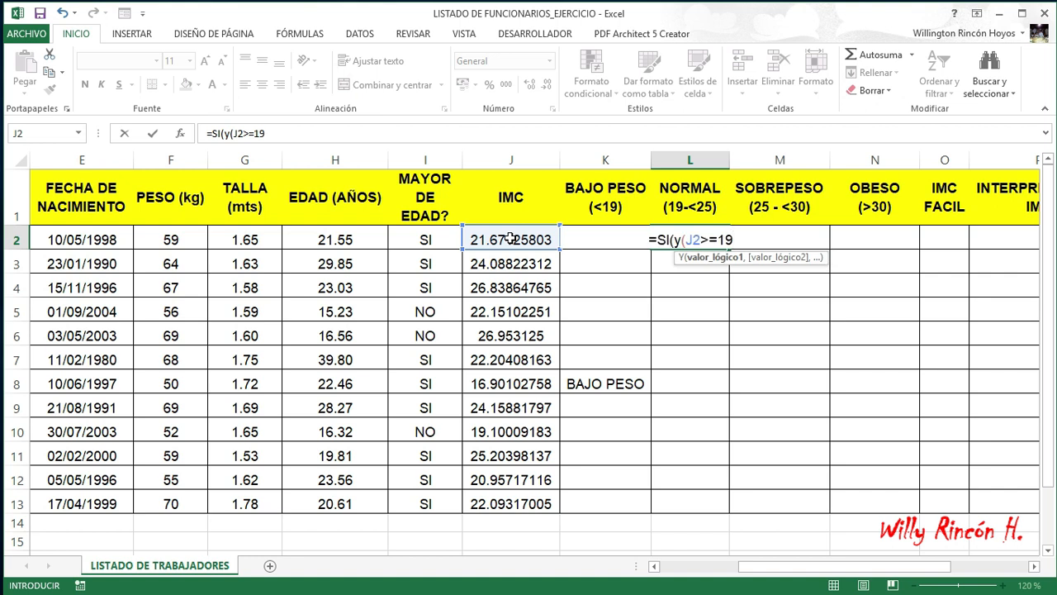
{"action": "type", "text": ","}
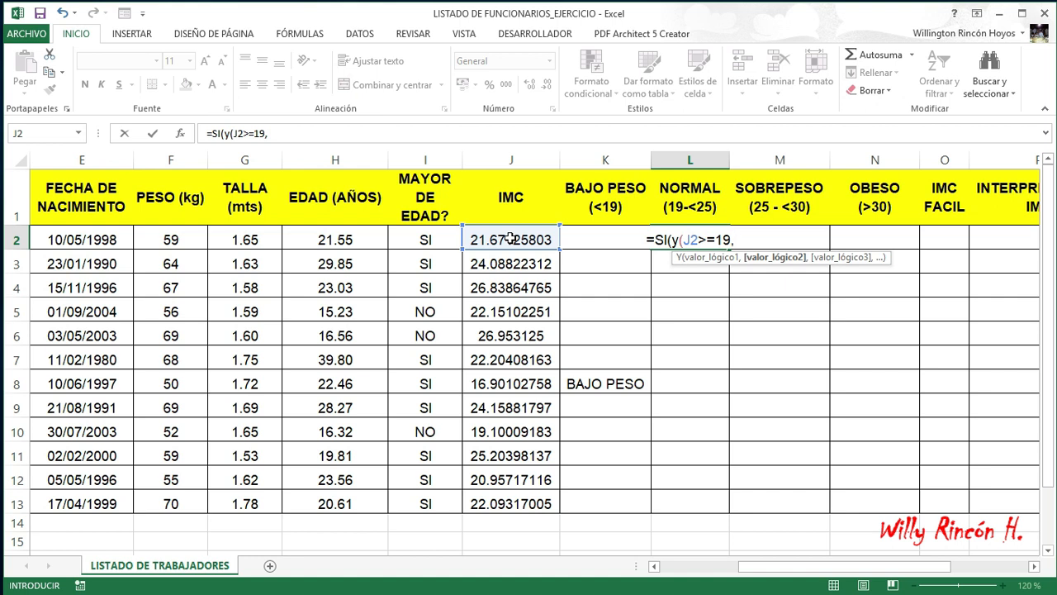
{"action": "left_click", "coordinate": [512, 239]}
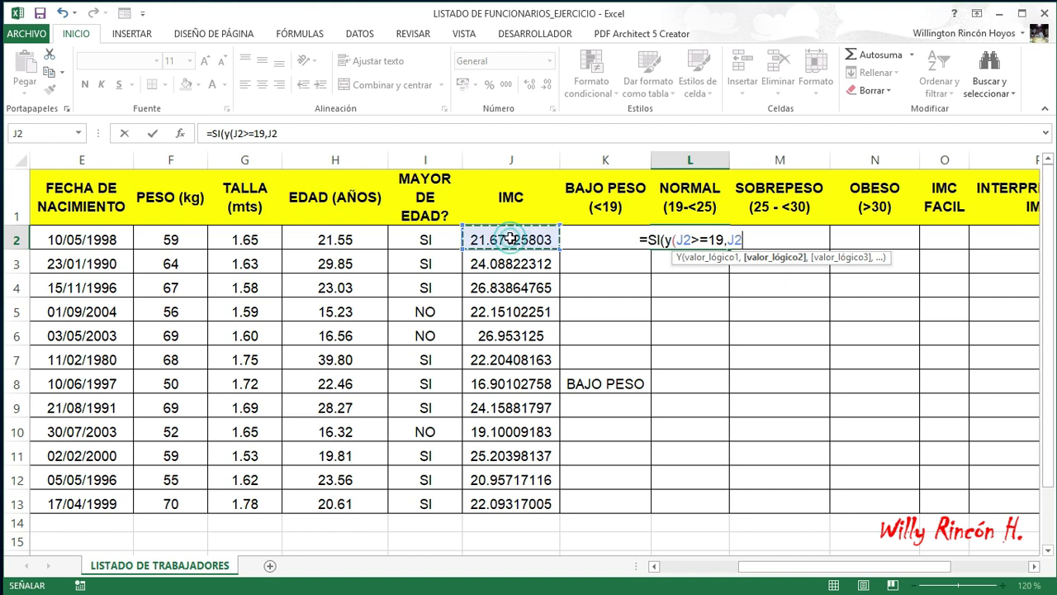
{"action": "type", "text": "<"}
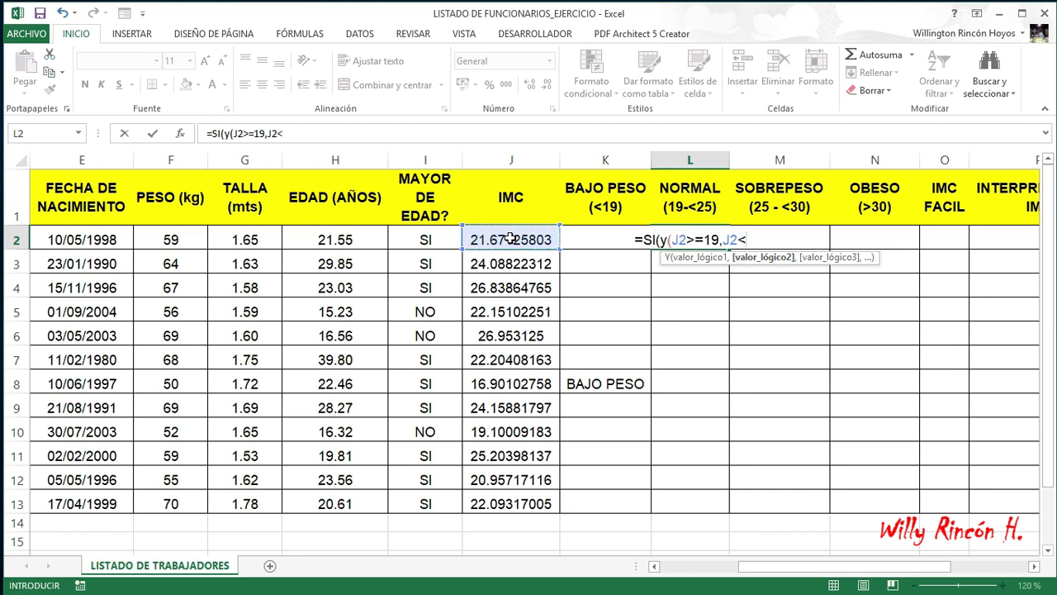
{"action": "type", "text": "25"}
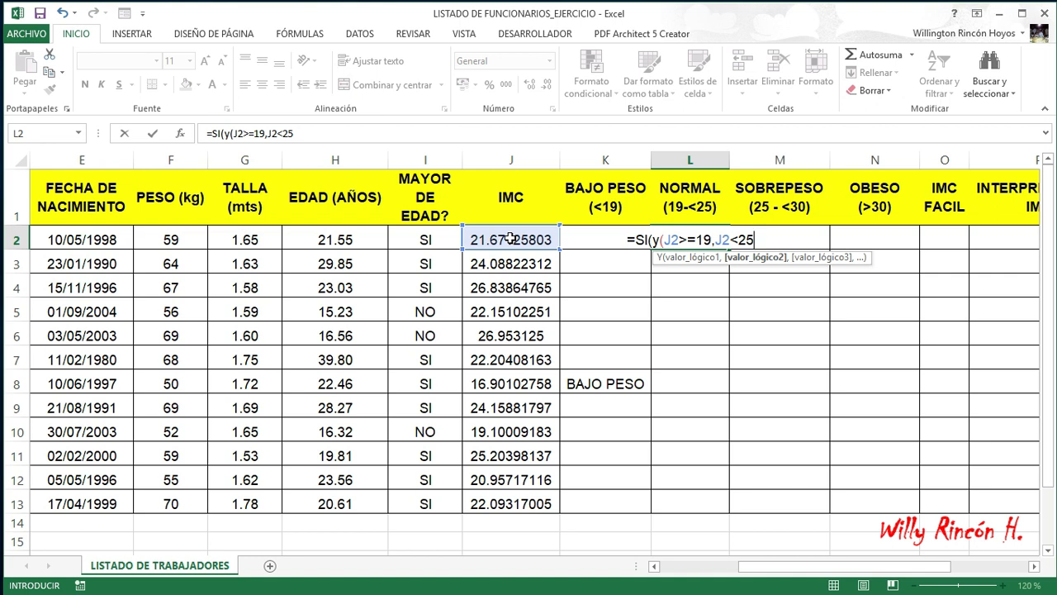
{"action": "type", "text": ")"}
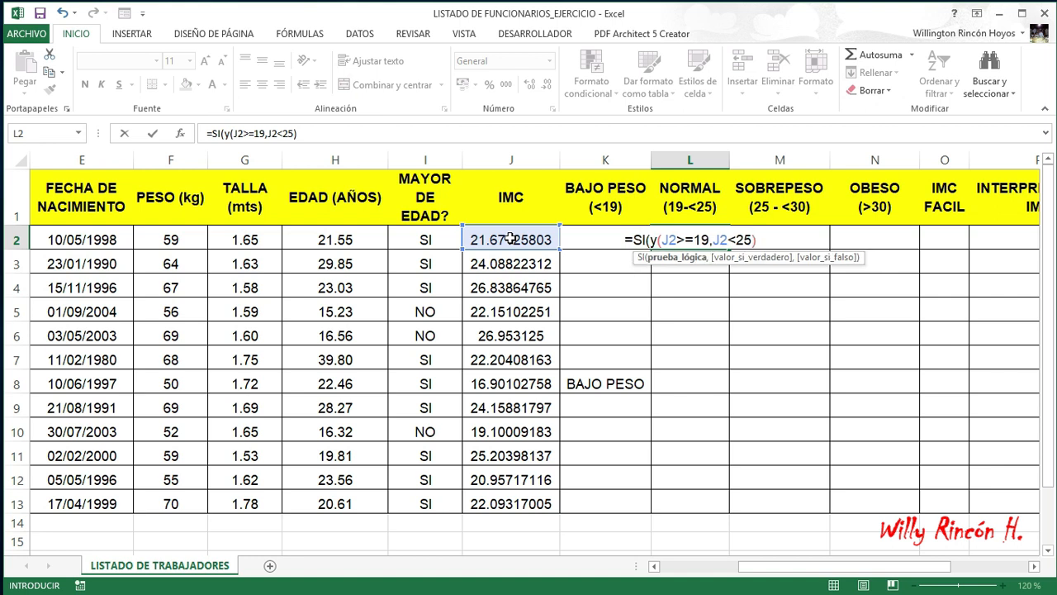
{"action": "type", "text": ","}
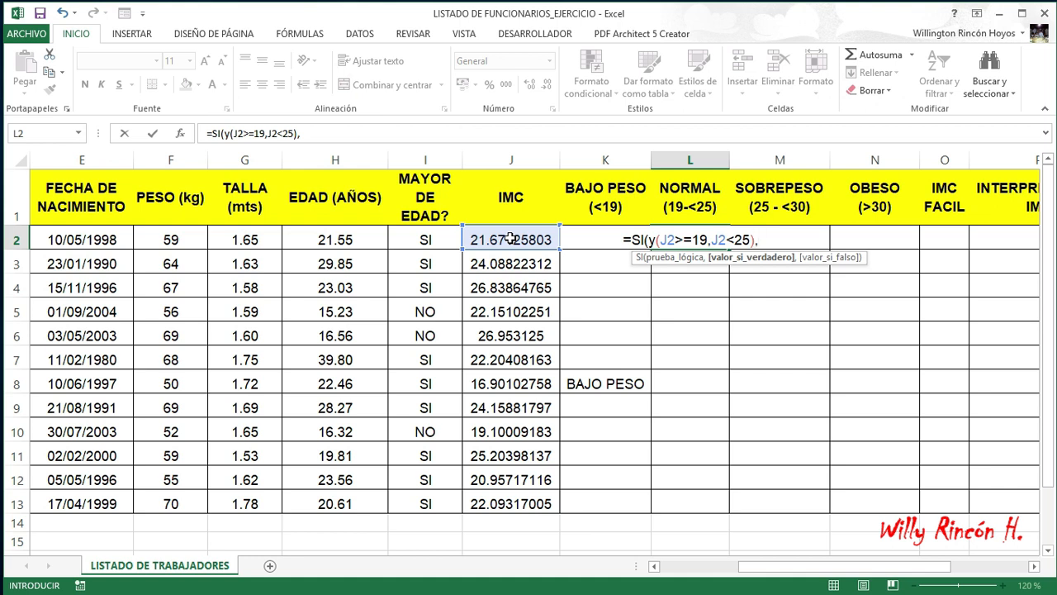
{"action": "type", "text": "\""}
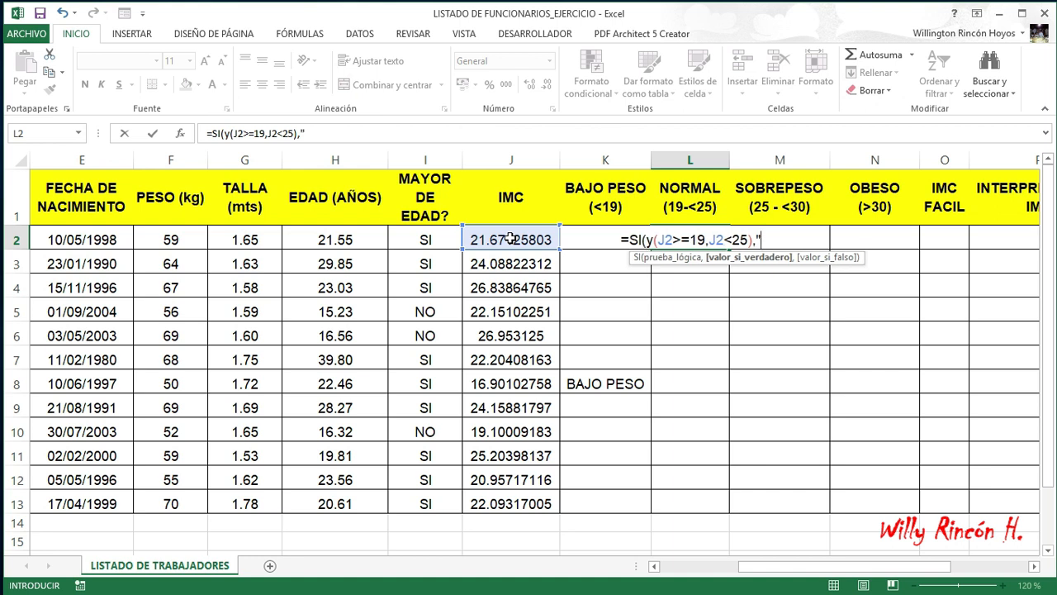
{"action": "type", "text": "p"}
{"action": "key", "text": "BackSpace"}
{"action": "type", "text": "PESO NORMAL"}
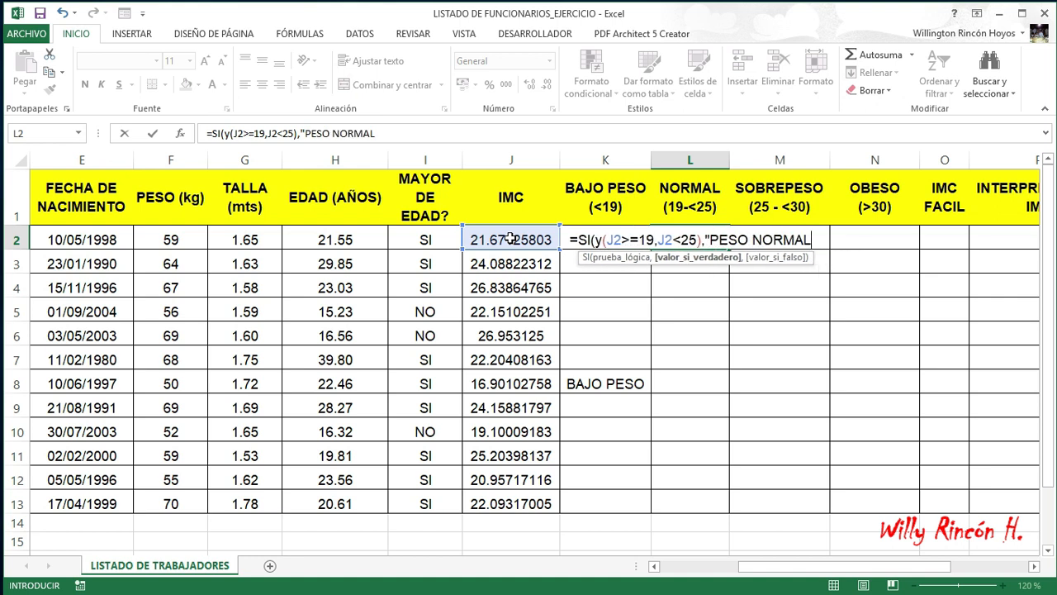
{"action": "type", "text": "\""}
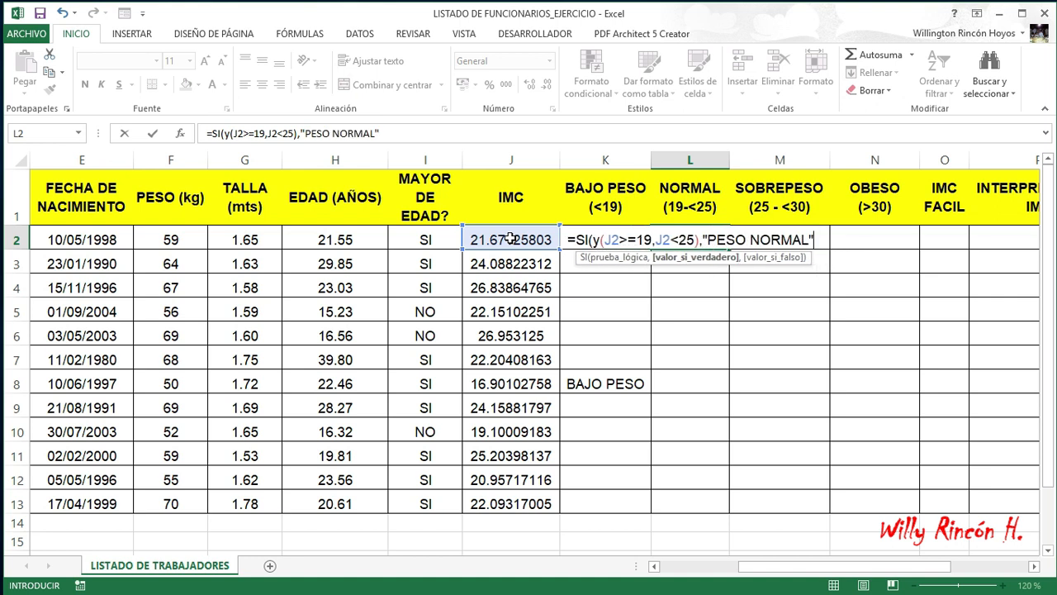
{"action": "type", "text": ","}
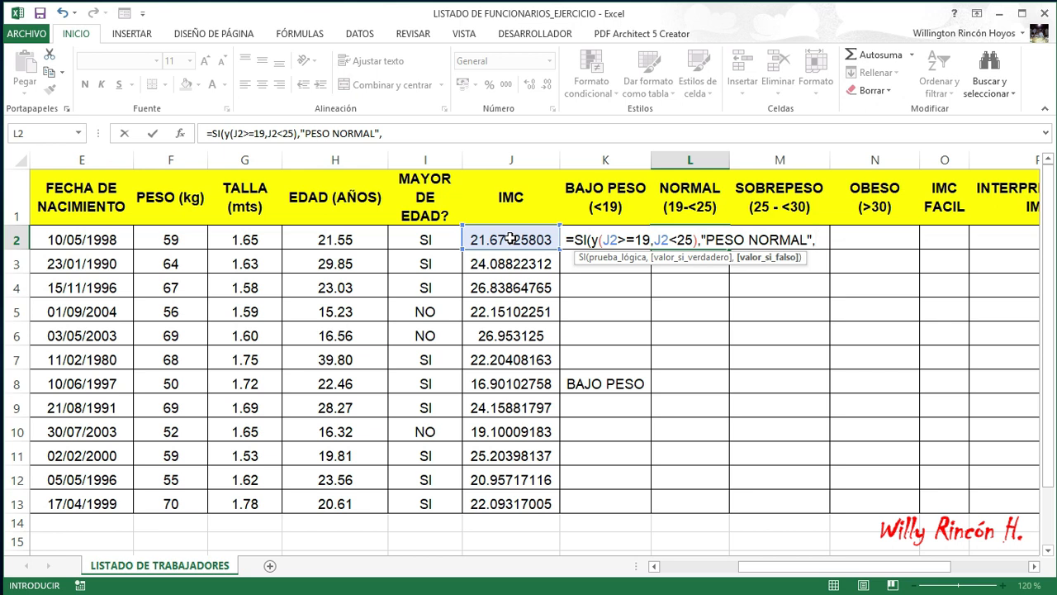
{"action": "type", "text": "\"\""}
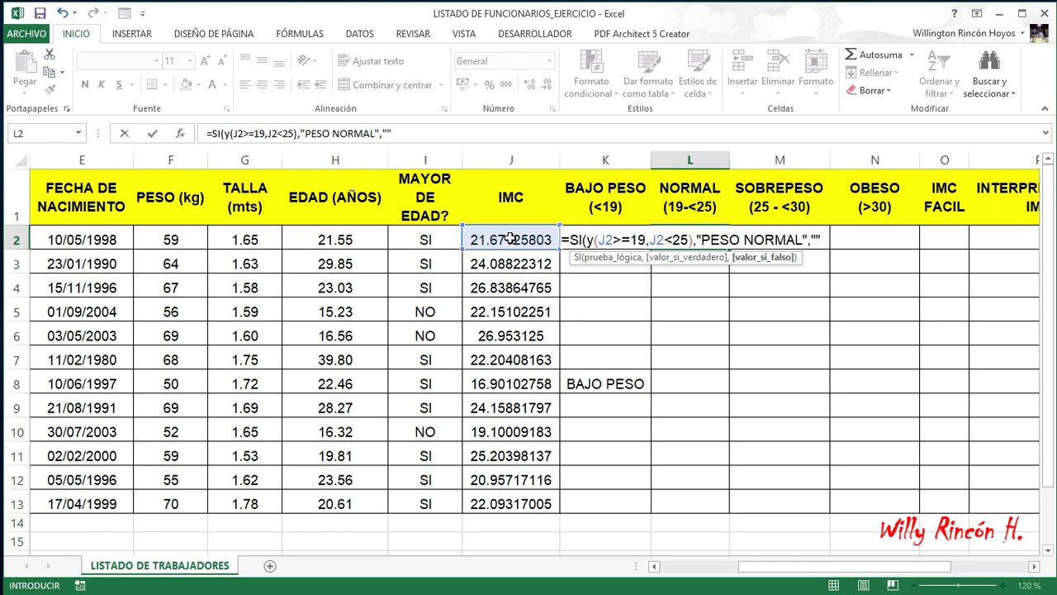
{"action": "type", "text": ")"}
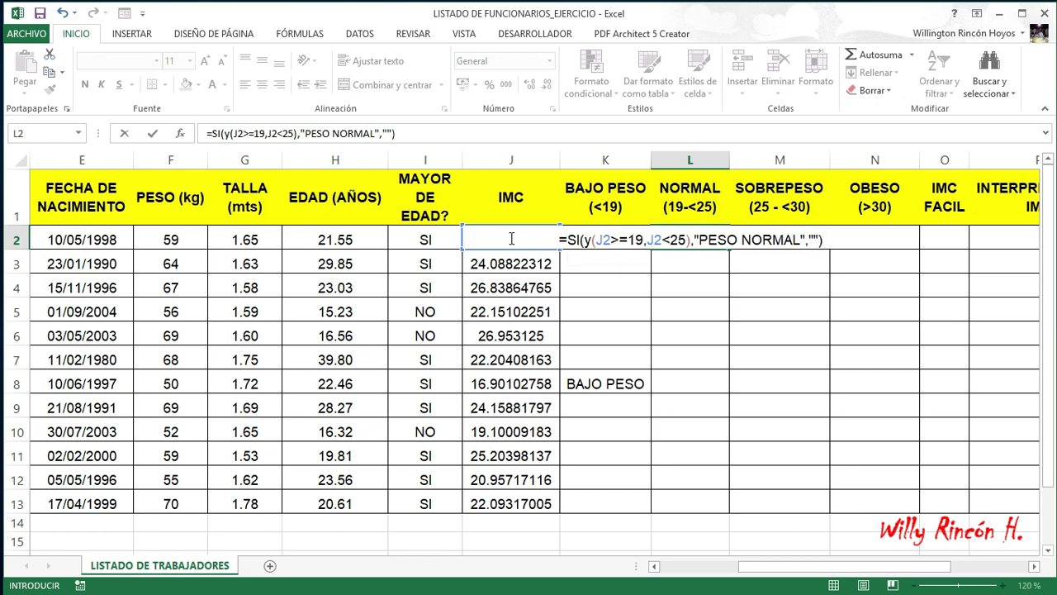
{"action": "key", "text": "Return"}
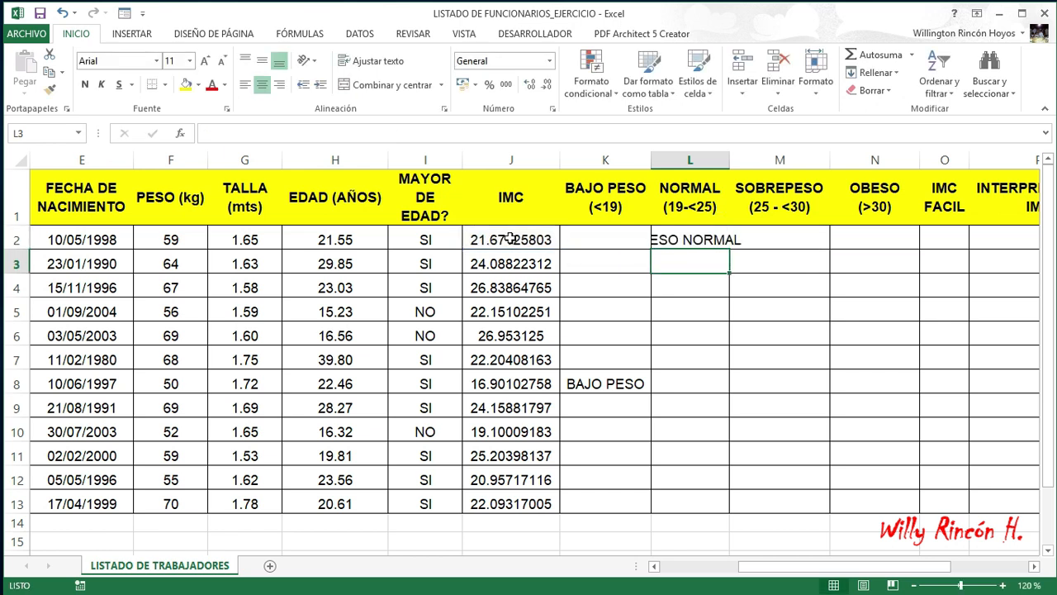
Widen column L so its text fits and fill the PESO NORMAL formula down to L13.
{"action": "left_click_drag", "start_coordinate": [729, 159], "coordinate": [757, 160]}
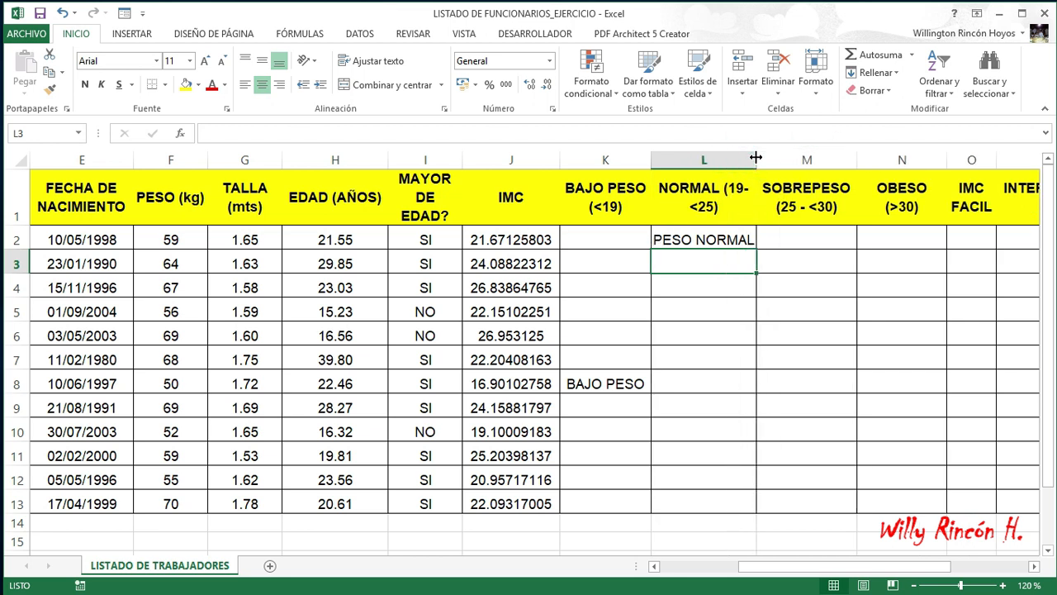
{"action": "left_click", "coordinate": [746, 240]}
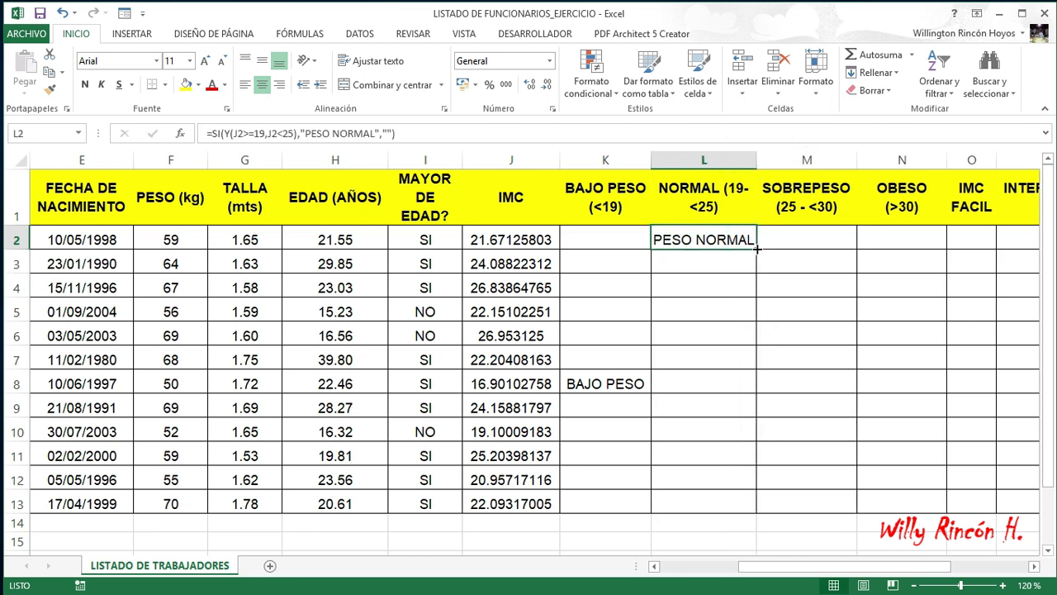
{"action": "double_click", "coordinate": [756, 249]}
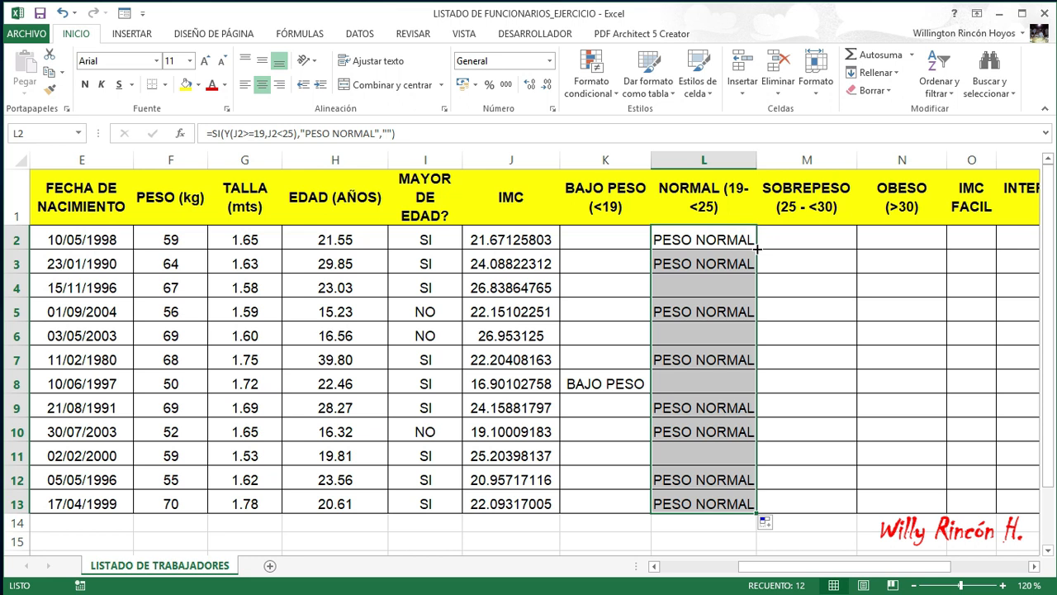
Check the IMC values in column J for the workers marked PESO NORMAL against the 19 to under 25 range.
{"action": "left_click", "coordinate": [515, 242]}
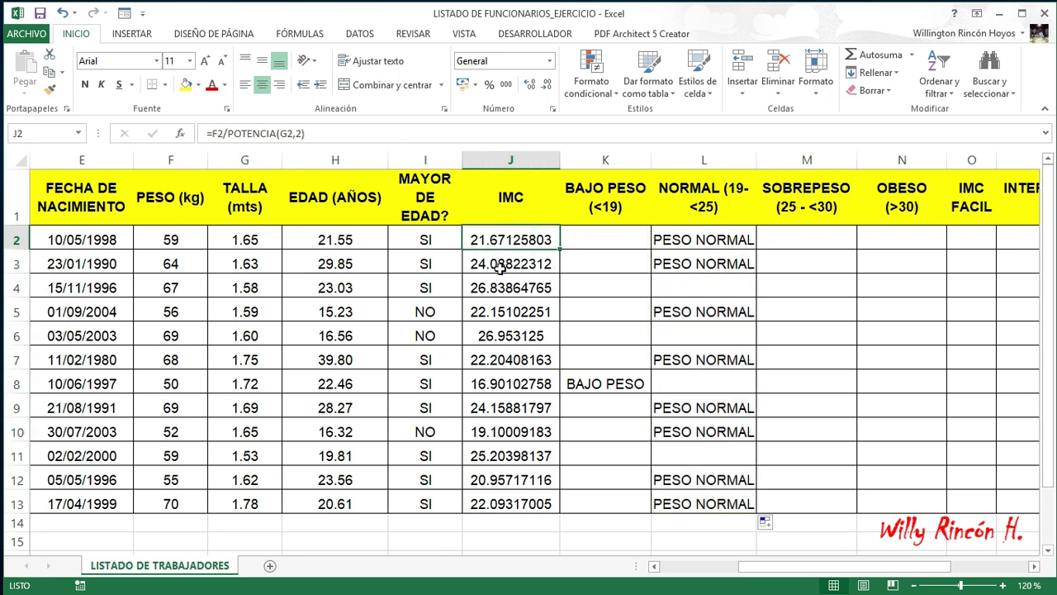
{"action": "left_click", "coordinate": [500, 267]}
{"action": "left_click", "coordinate": [514, 314]}
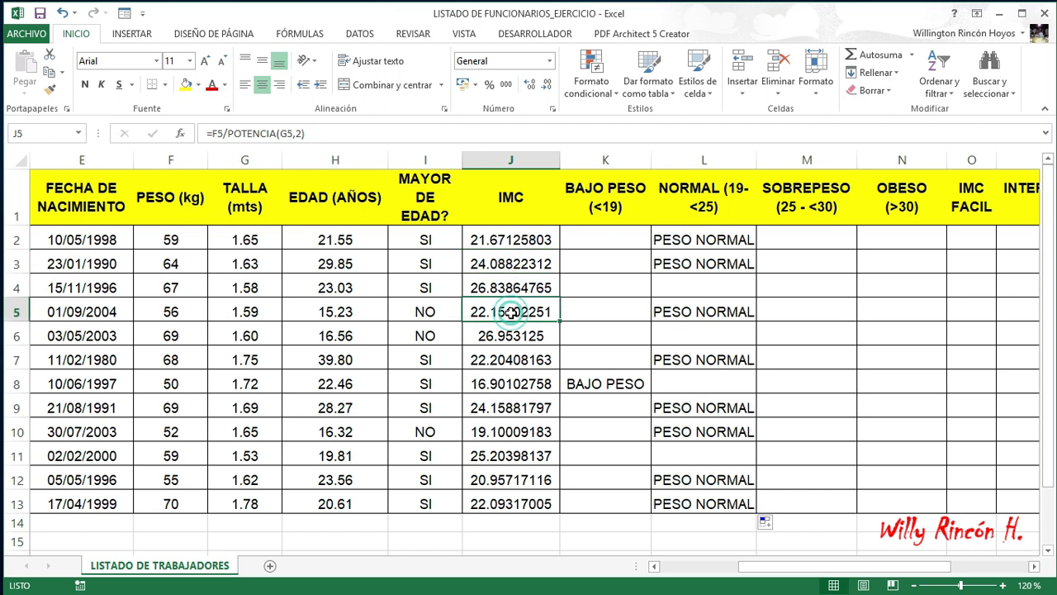
{"action": "left_click", "coordinate": [510, 361]}
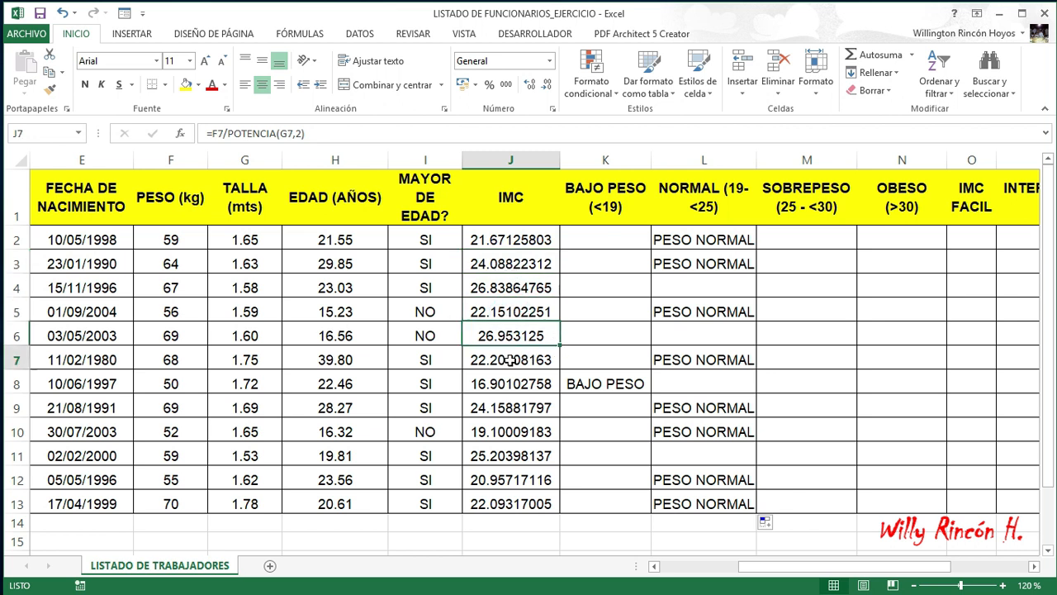
{"action": "left_click", "coordinate": [505, 428]}
{"action": "left_click", "coordinate": [496, 479]}
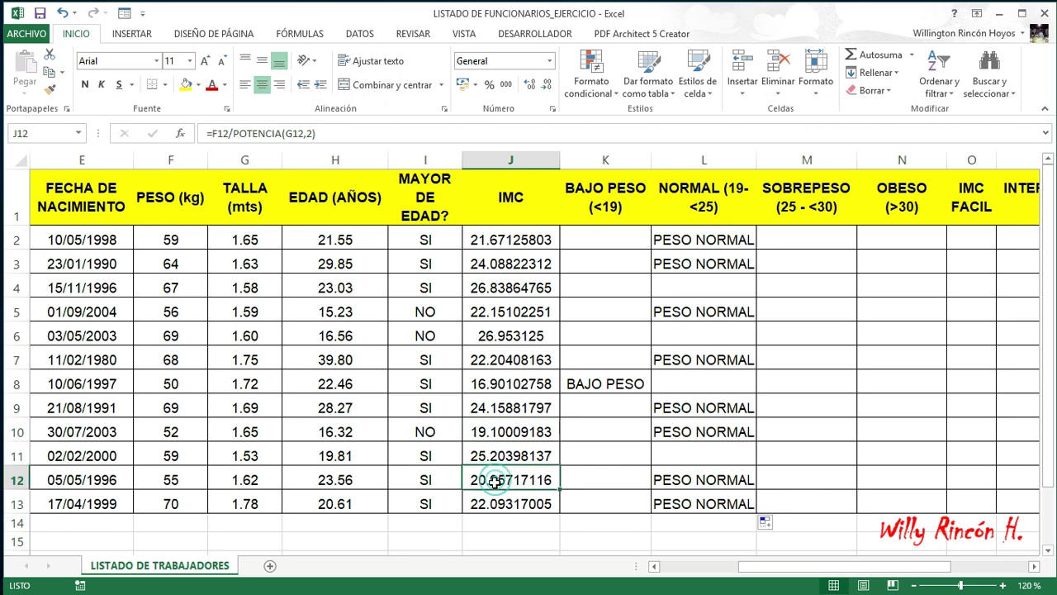
{"action": "left_click", "coordinate": [500, 504]}
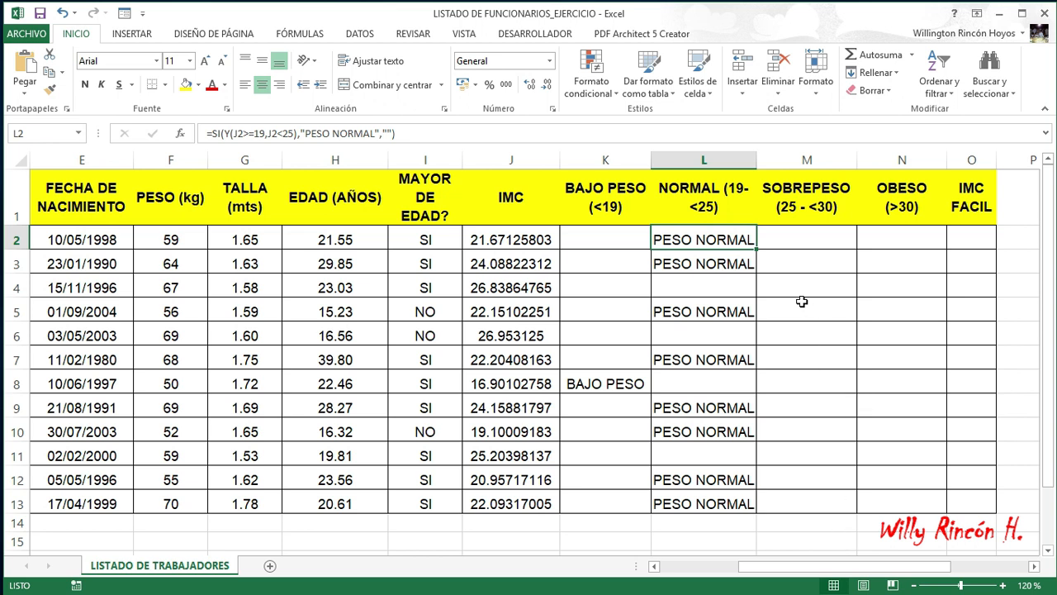
Copy the text of the PESO NORMAL formula from L2 and paste it into M2 under SOBREPESO, keeping its J2 references.
{"action": "double_click", "coordinate": [717, 241]}
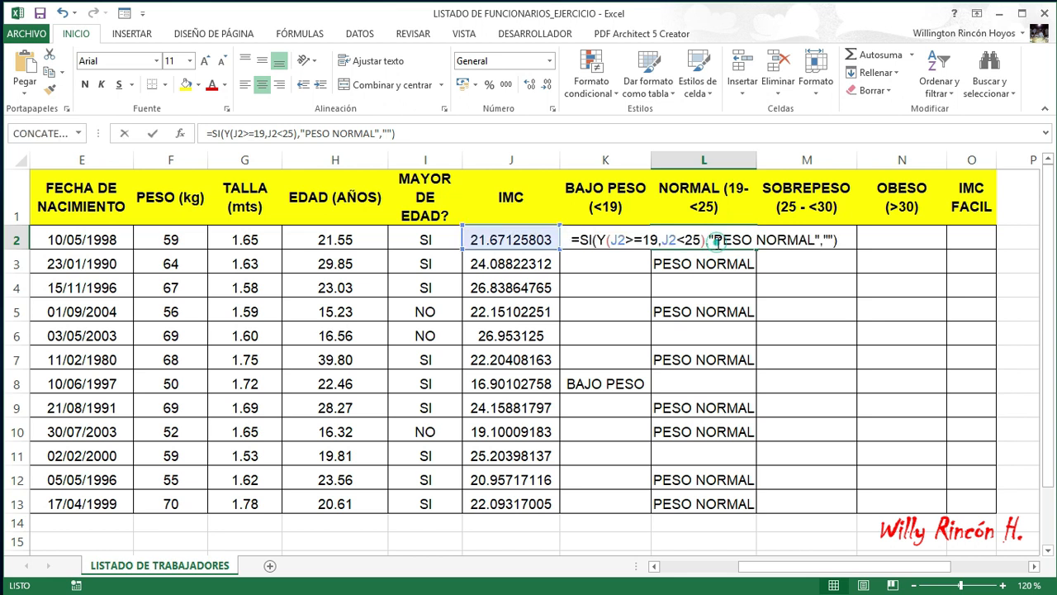
{"action": "left_click", "coordinate": [408, 133]}
{"action": "left_click_drag", "start_coordinate": [394, 133], "coordinate": [208, 133]}
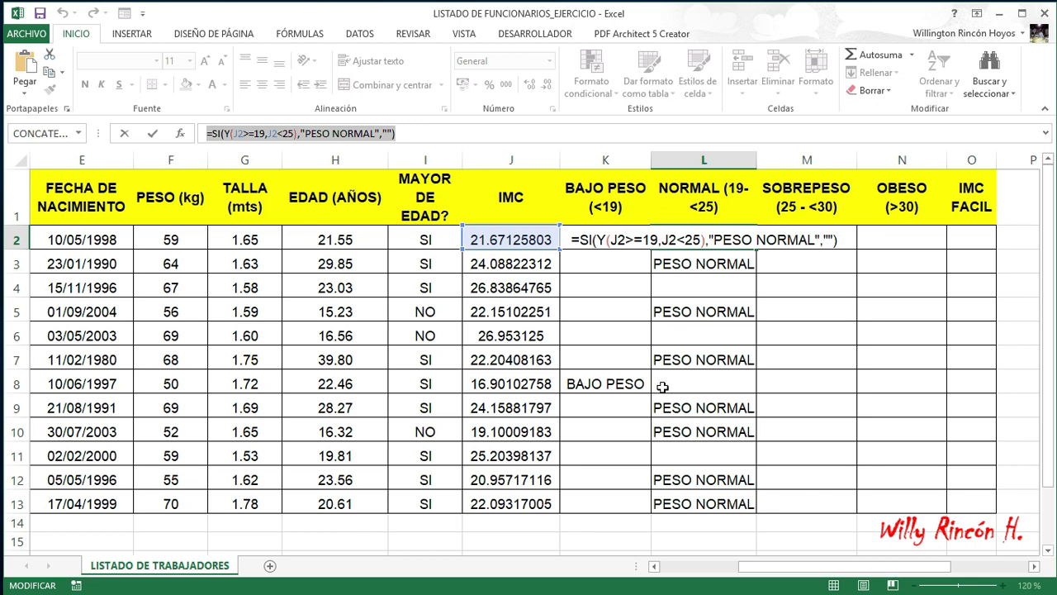
{"action": "key", "text": "ctrl+Return"}
{"action": "key", "text": "Return"}
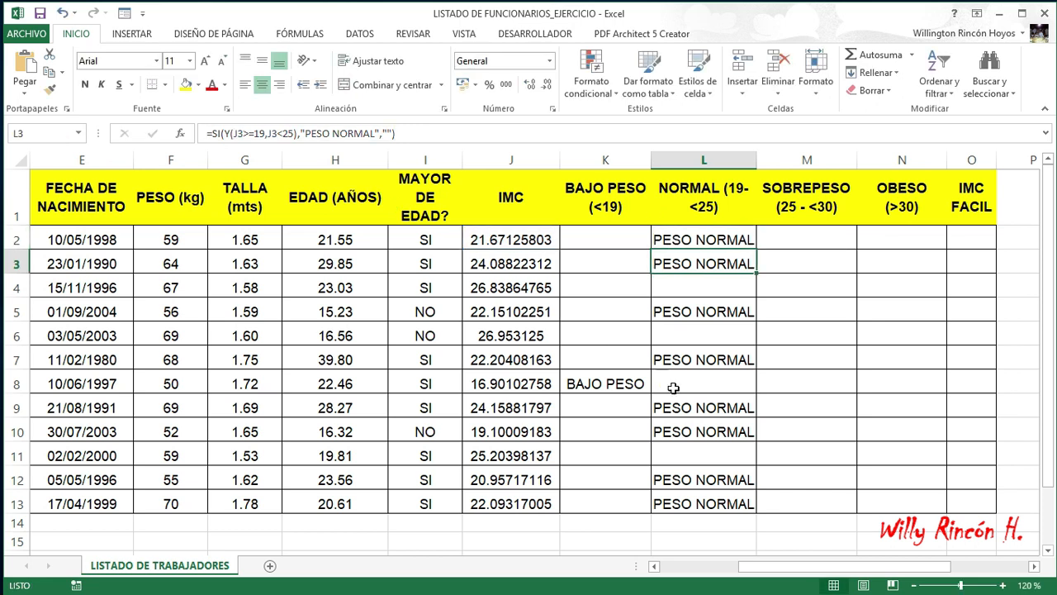
{"action": "double_click", "coordinate": [814, 240]}
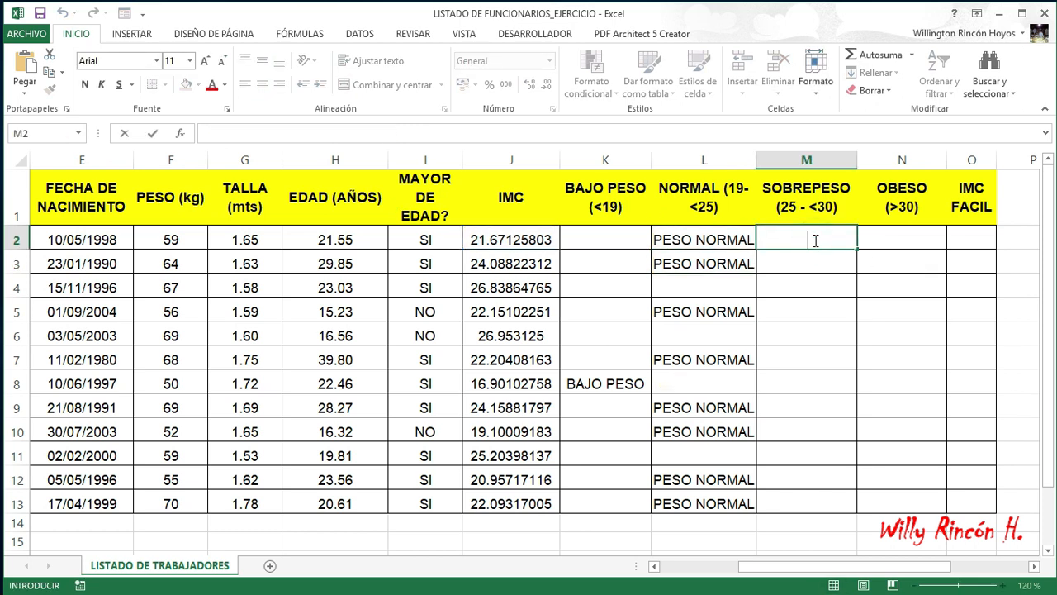
{"action": "key", "text": "ctrl+v"}
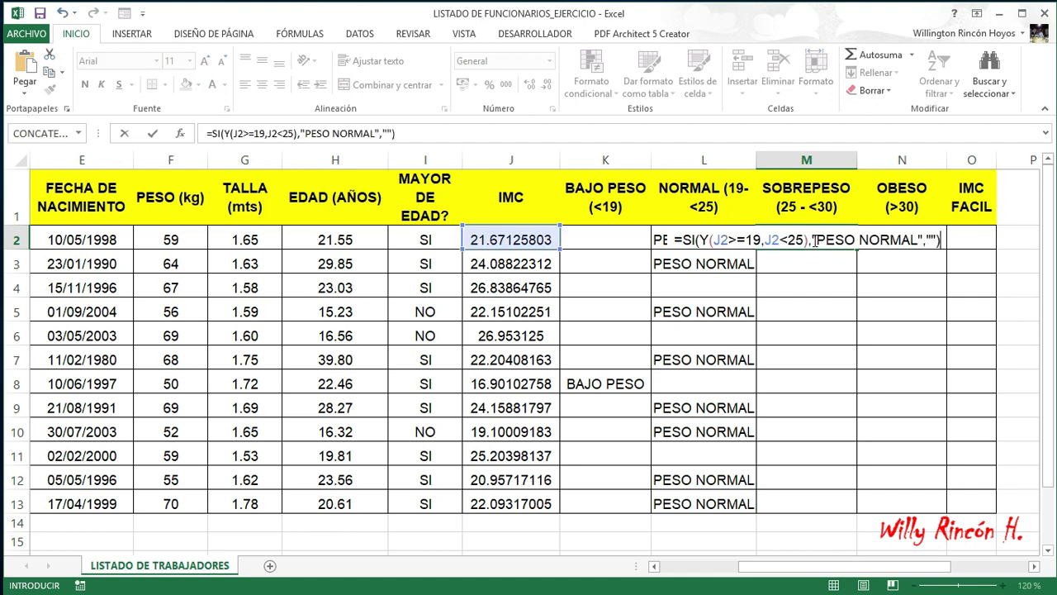
Change the limits in the M2 formula so it tests for J2>=25 and J2<30.
{"action": "left_click", "coordinate": [761, 240]}
{"action": "key", "text": "BackSpace"}
{"action": "key", "text": "BackSpace"}
{"action": "type", "text": "25"}
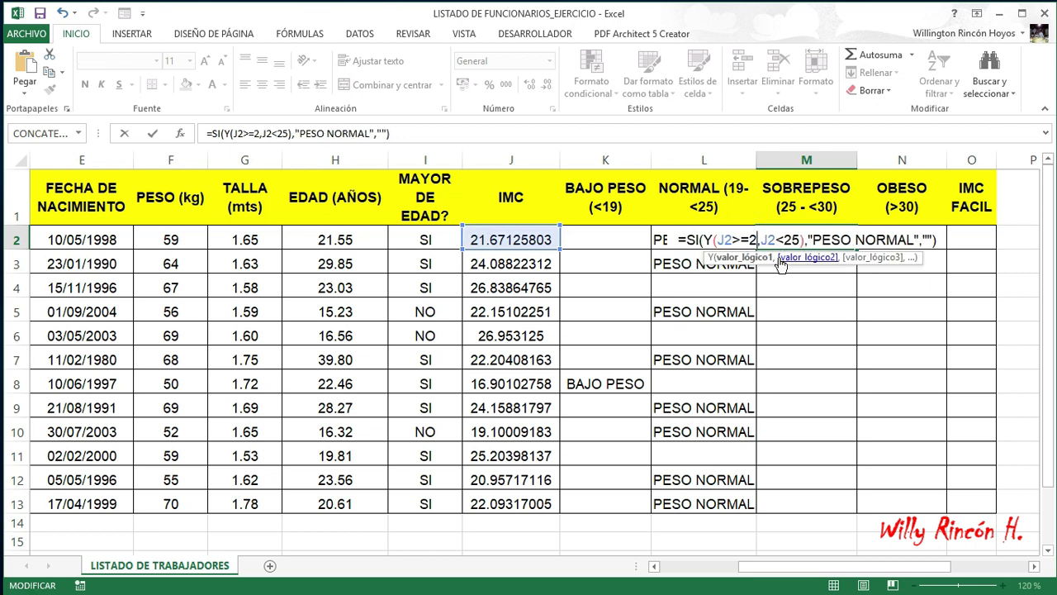
{"action": "left_click", "coordinate": [803, 240]}
{"action": "key", "text": "BackSpace"}
{"action": "key", "text": "BackSpace"}
{"action": "type", "text": "30"}
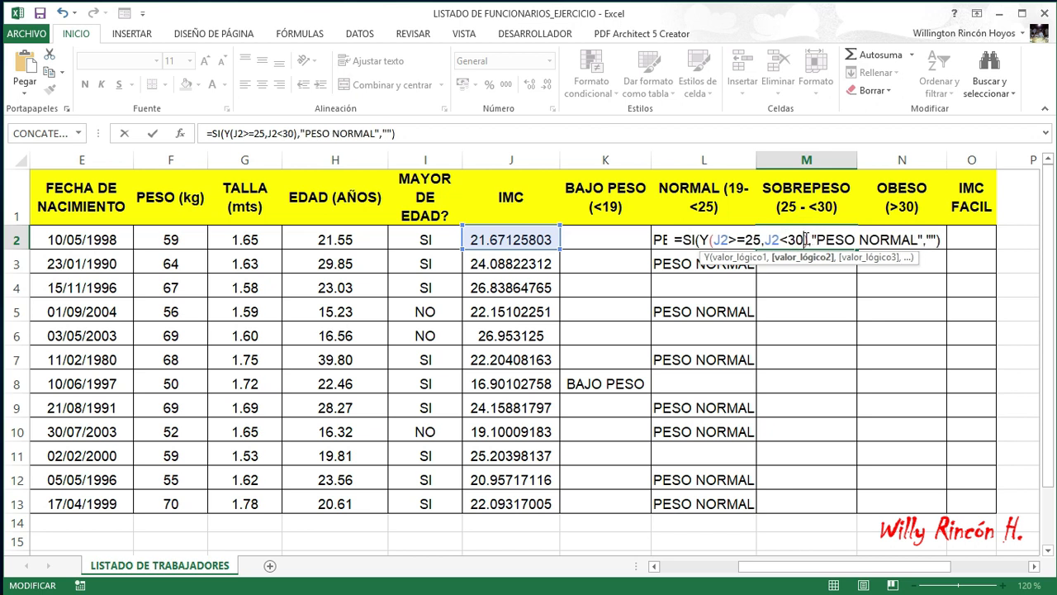
{"action": "type", "text": ")"}
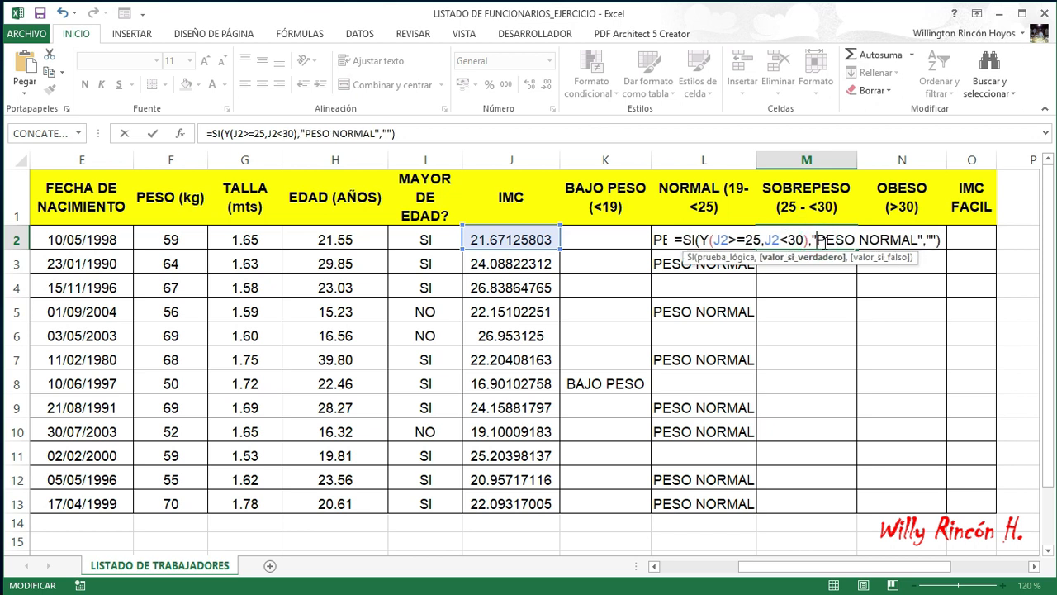
Replace the M2 formula's result text with "SOBREPESO" and fill the formula down to M13.
{"action": "key", "text": "Delete"}
{"action": "key", "text": "Delete"}
{"action": "key", "text": "Delete"}
{"action": "key", "text": "Delete"}
{"action": "key", "text": "Delete"}
{"action": "key", "text": "Delete"}
{"action": "key", "text": "Delete"}
{"action": "key", "text": "Delete"}
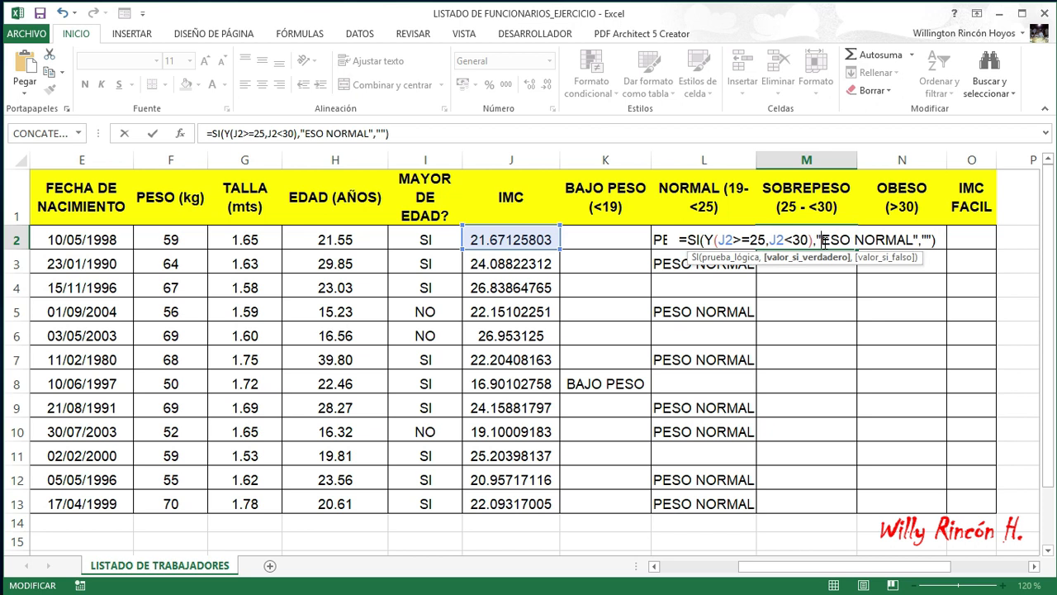
{"action": "key", "text": "Delete"}
{"action": "key", "text": "Delete"}
{"action": "key", "text": "Delete"}
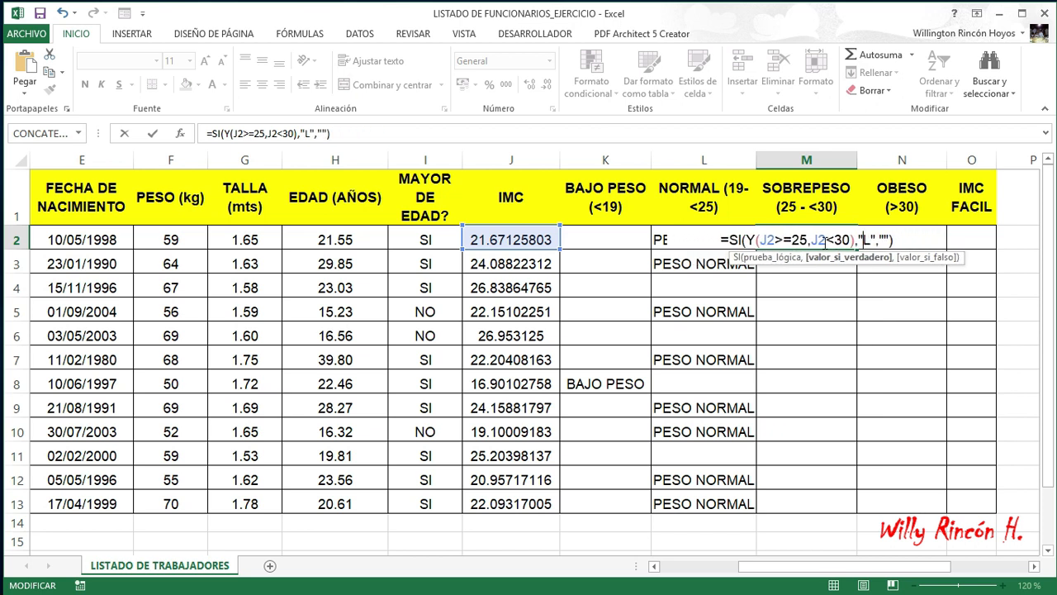
{"action": "type", "text": "SOBREPE"}
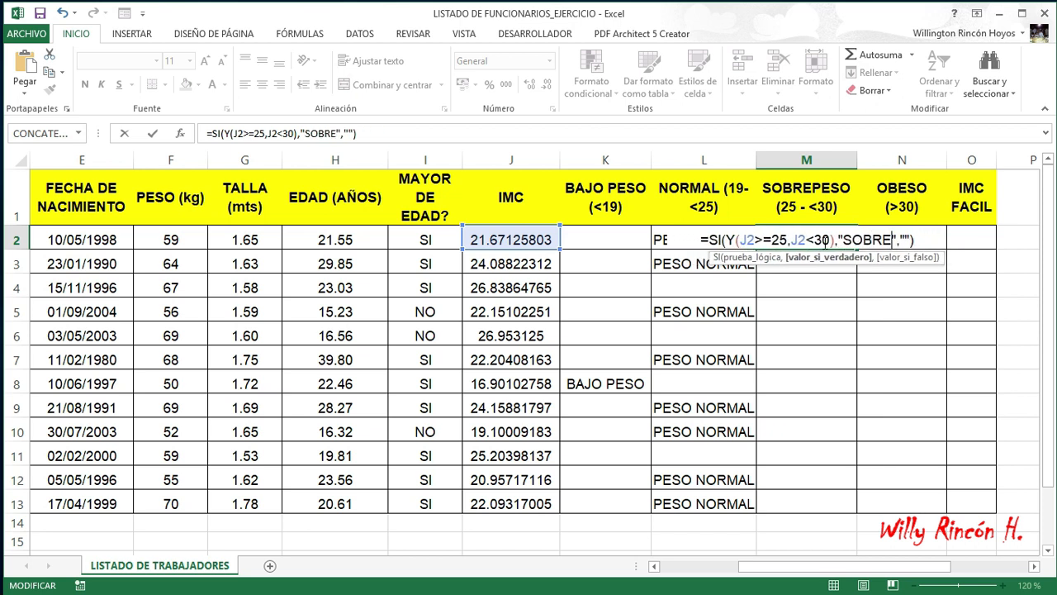
{"action": "type", "text": "SO"}
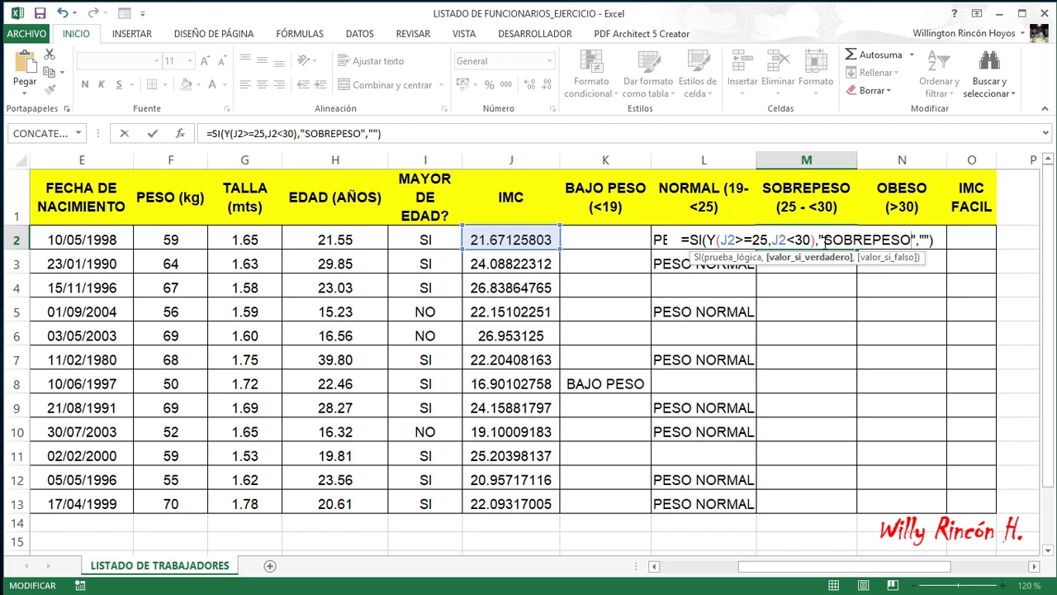
{"action": "key", "text": "Return"}
{"action": "left_click", "coordinate": [824, 242]}
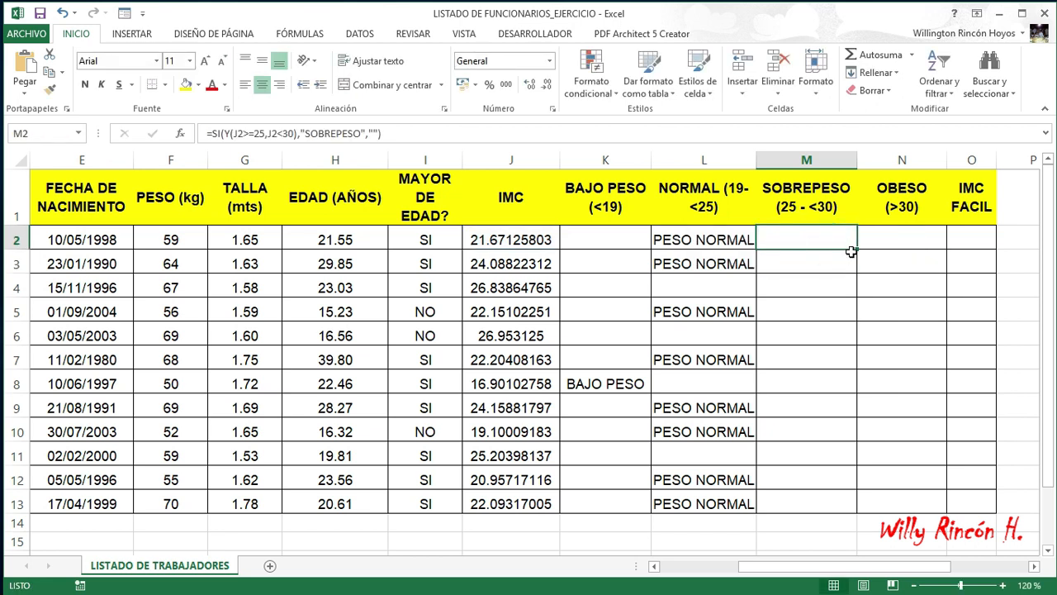
{"action": "double_click", "coordinate": [857, 249]}
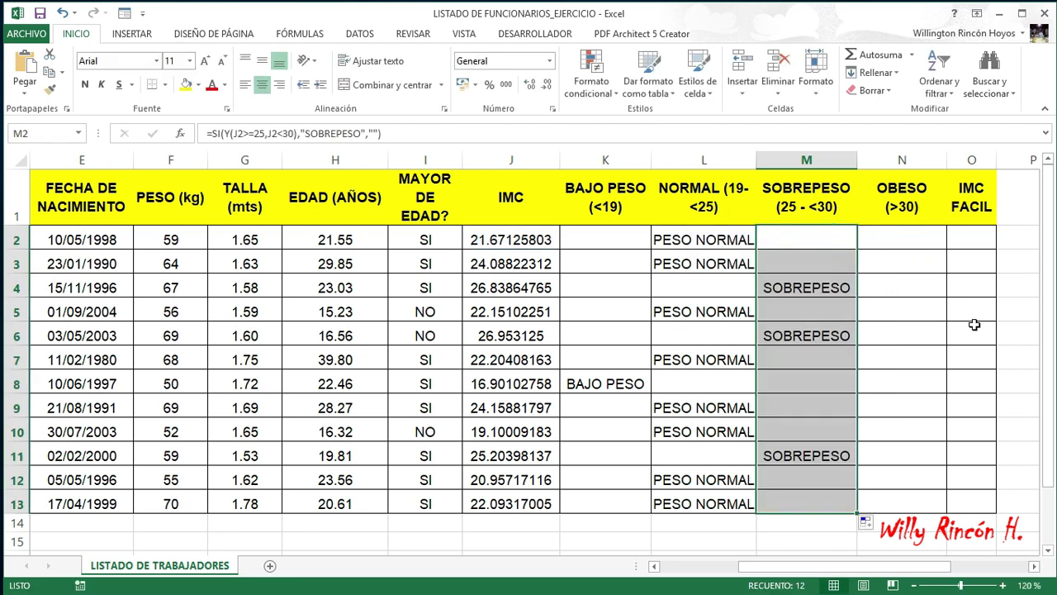
Check the IMC values in column J for the workers marked SOBREPESO against the 25 to under 30 range.
{"action": "left_click", "coordinate": [822, 289]}
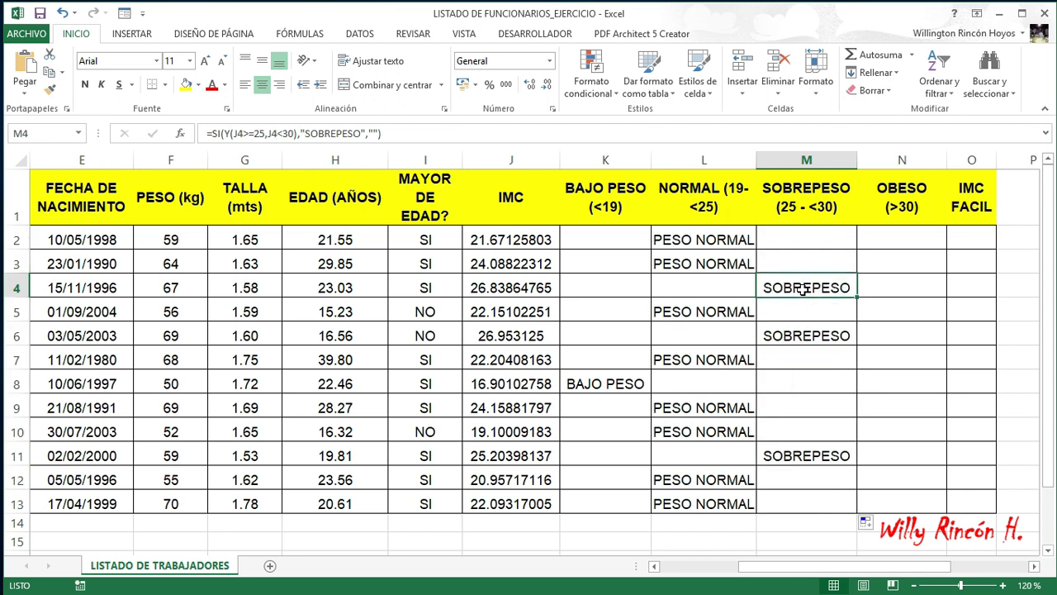
{"action": "left_click", "coordinate": [519, 289]}
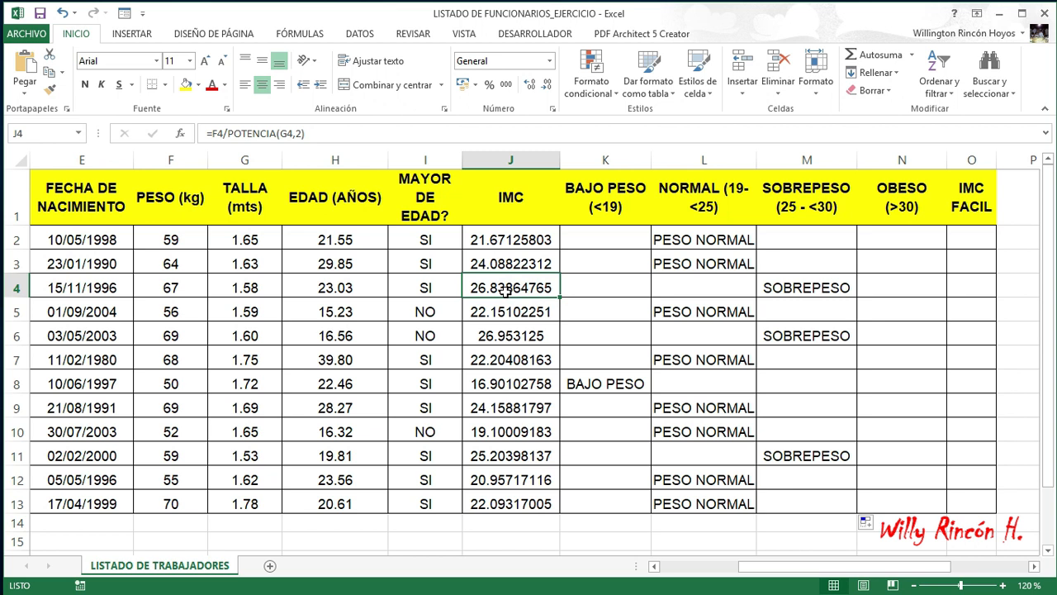
{"action": "left_click", "coordinate": [512, 336]}
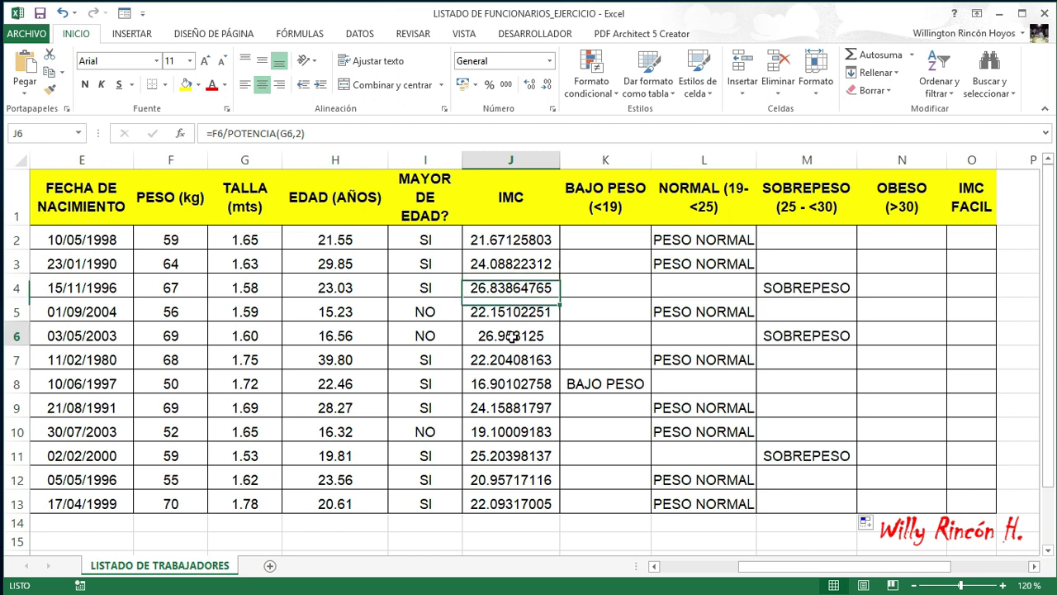
{"action": "left_click", "coordinate": [520, 457]}
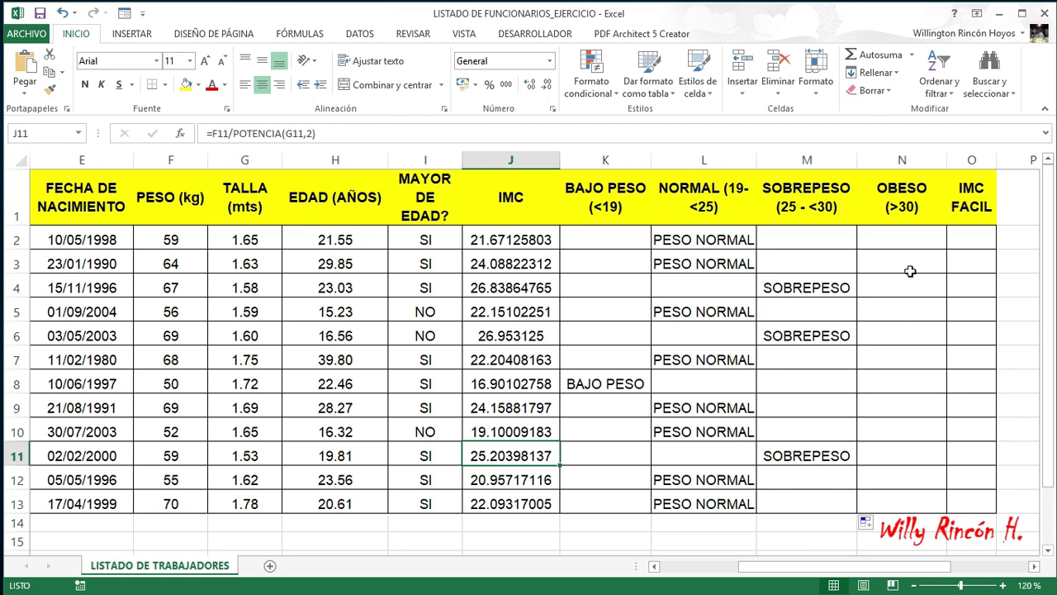
Enter the formula =SI(J2>30,"OBESO","") in N2 to flag the first worker's obesity, leaving it blank otherwise.
{"action": "left_click", "coordinate": [902, 240]}
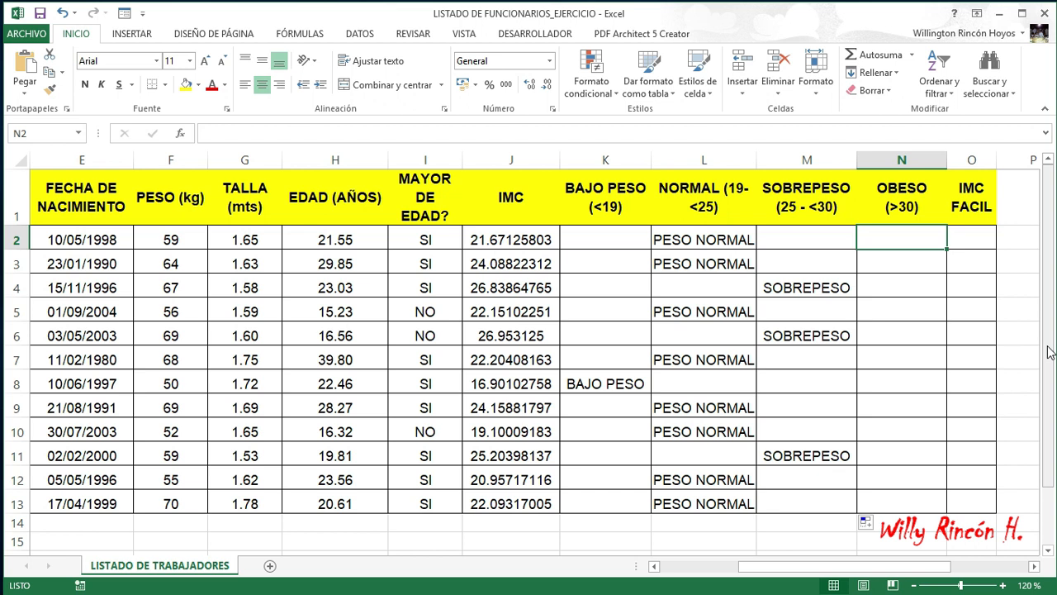
{"action": "type", "text": "=S"}
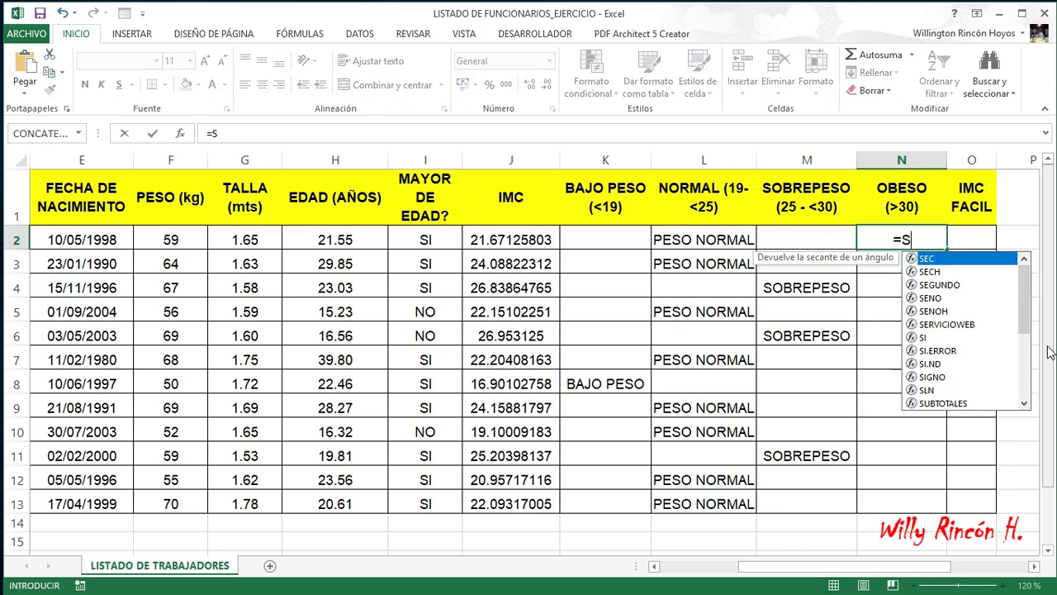
{"action": "type", "text": "I("}
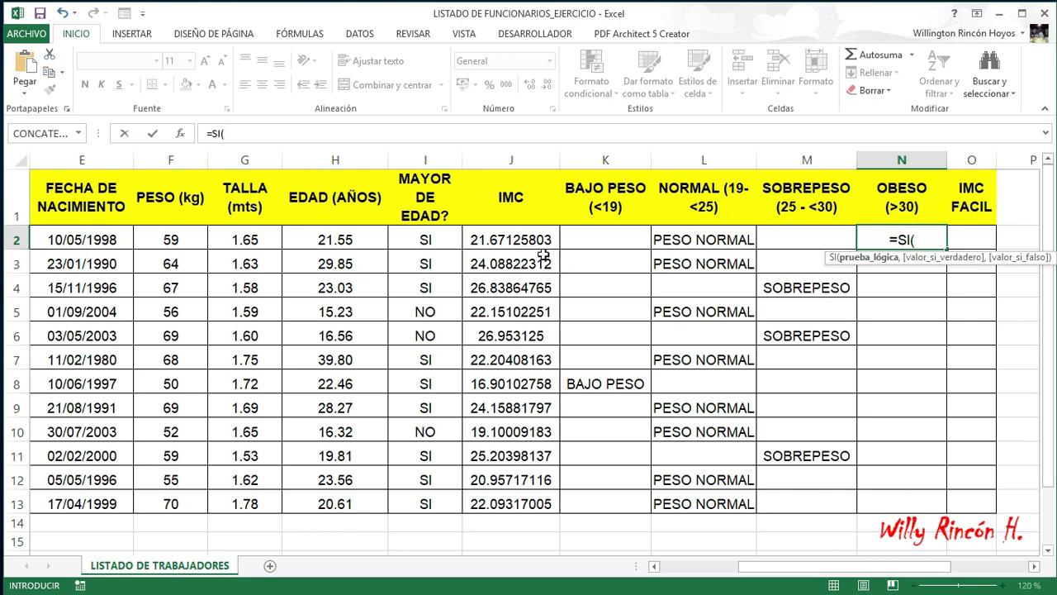
{"action": "left_click", "coordinate": [522, 239]}
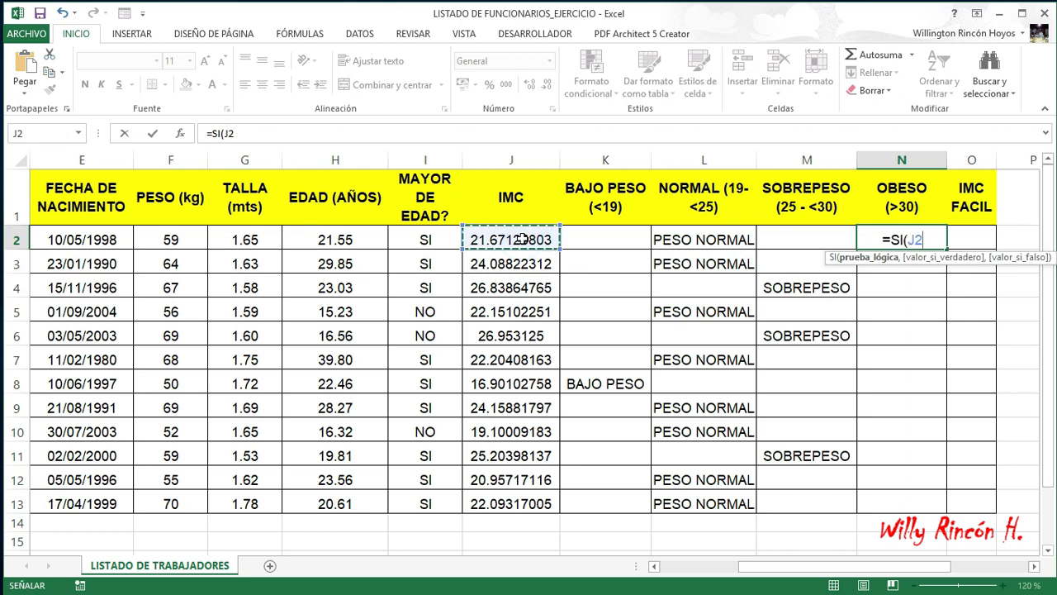
{"action": "type", "text": ">30"}
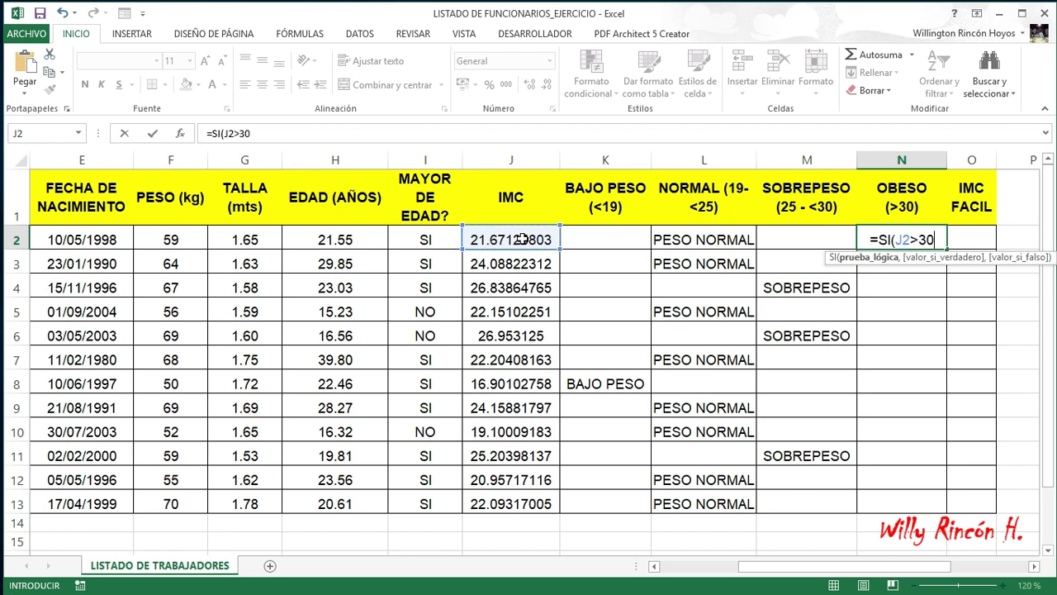
{"action": "type", "text": ",\""}
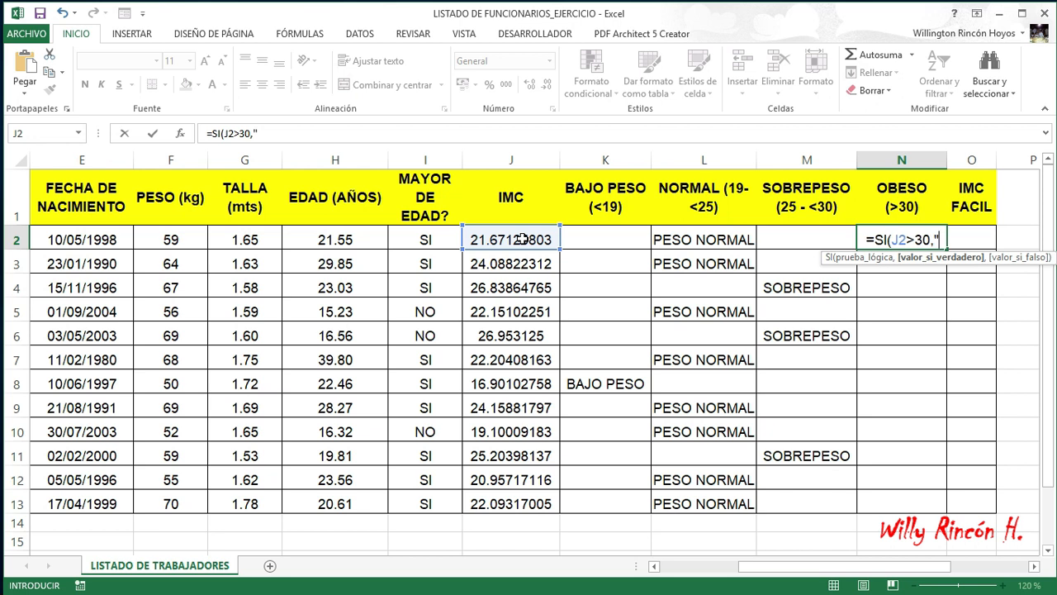
{"action": "type", "text": "OBESO\","}
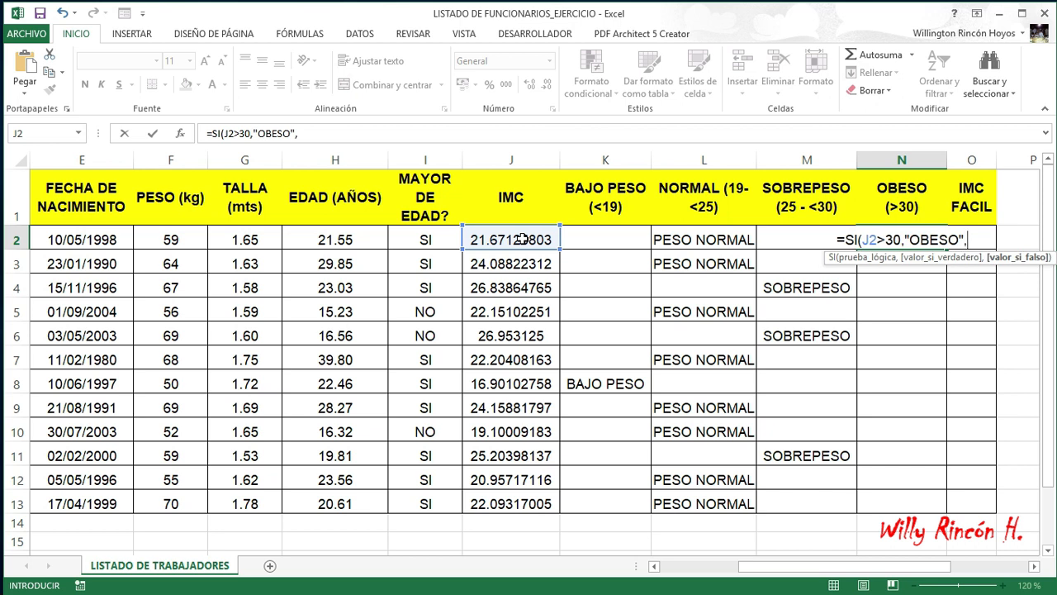
{"action": "type", "text": "\"\""}
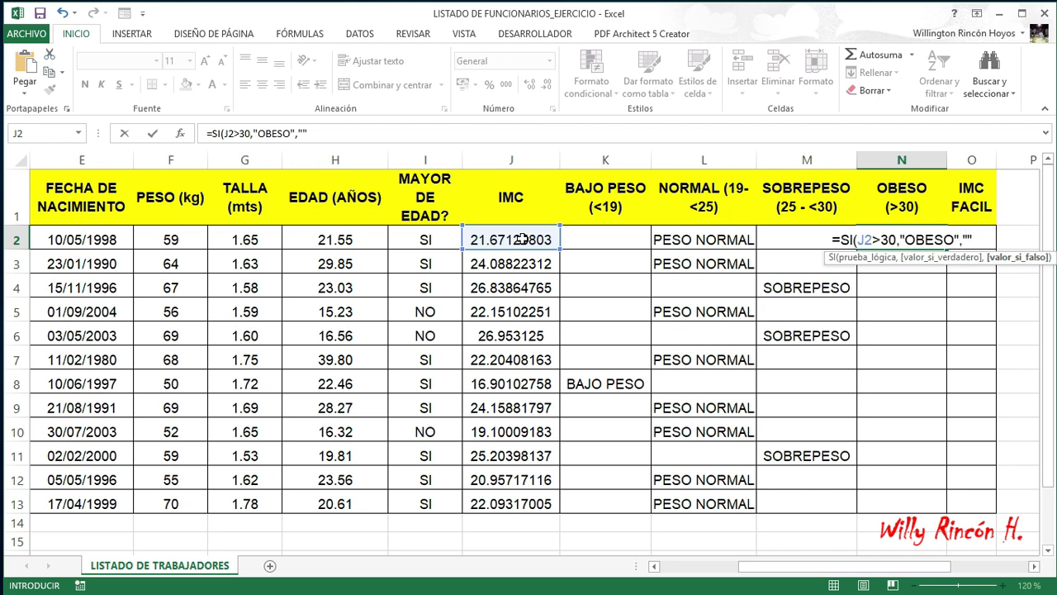
{"action": "type", "text": ")"}
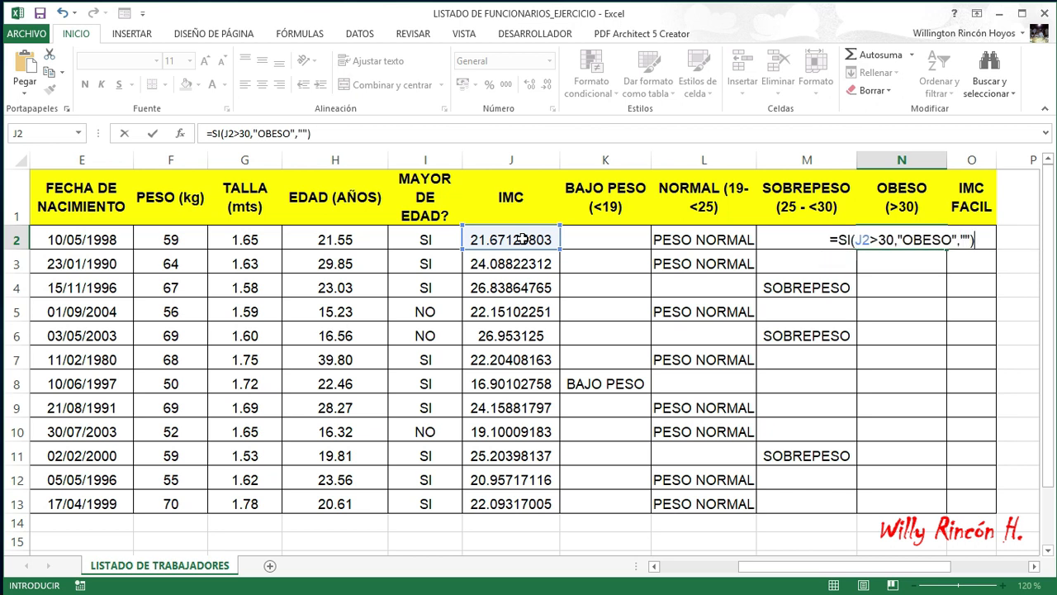
{"action": "key", "text": "Return"}
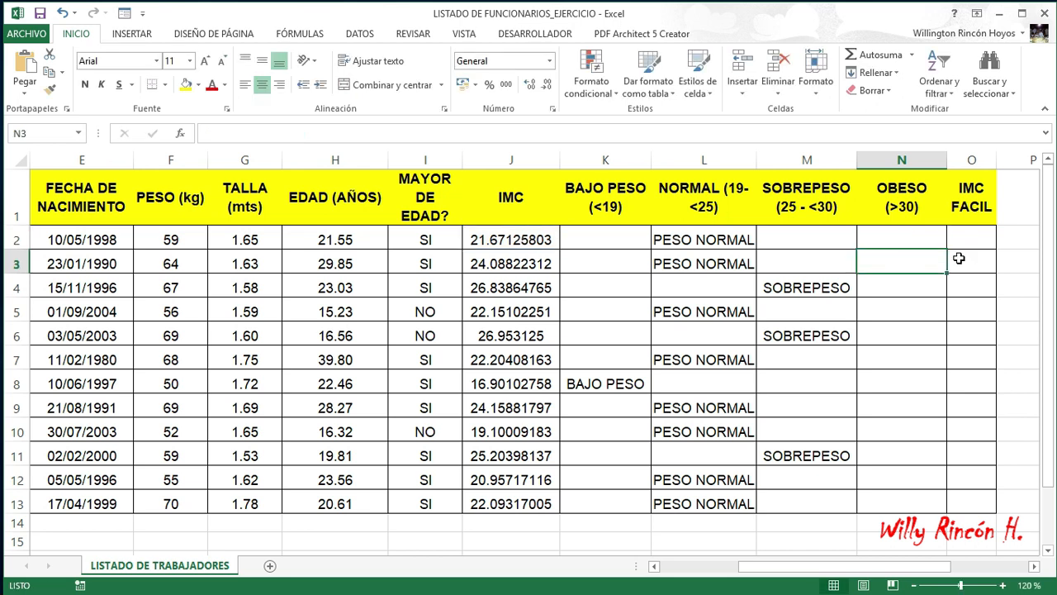
Fill the OBESO formula from N2 down to N13.
{"action": "left_click", "coordinate": [937, 239]}
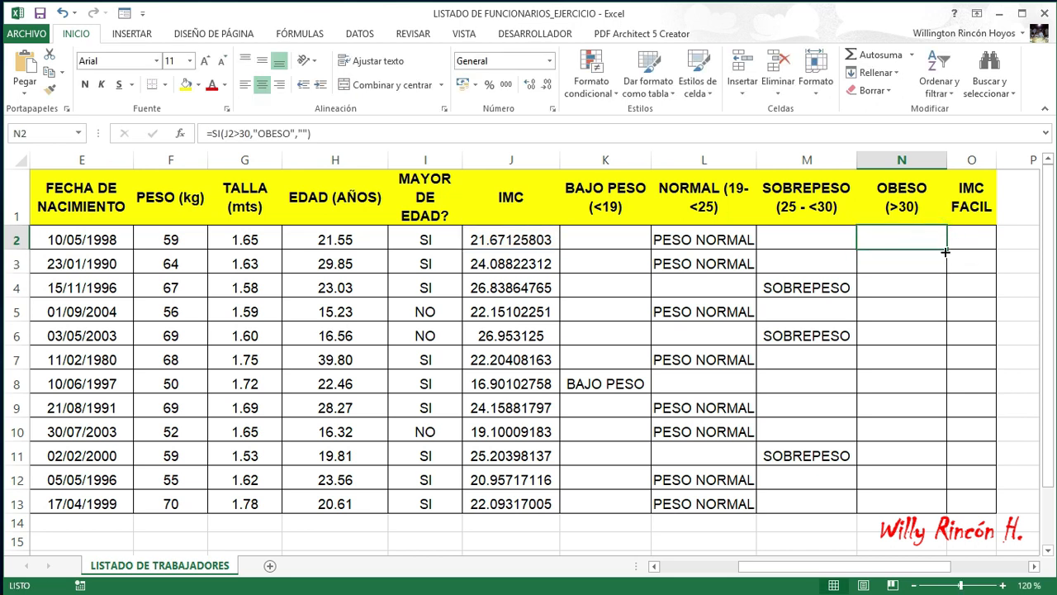
{"action": "double_click", "coordinate": [947, 249]}
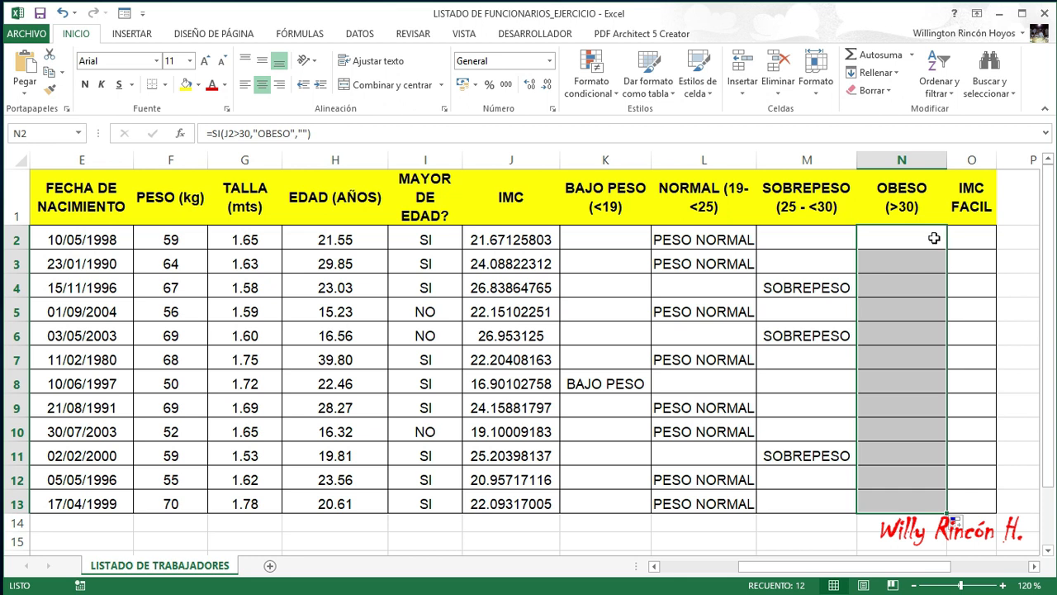
{"action": "left_click", "coordinate": [937, 237]}
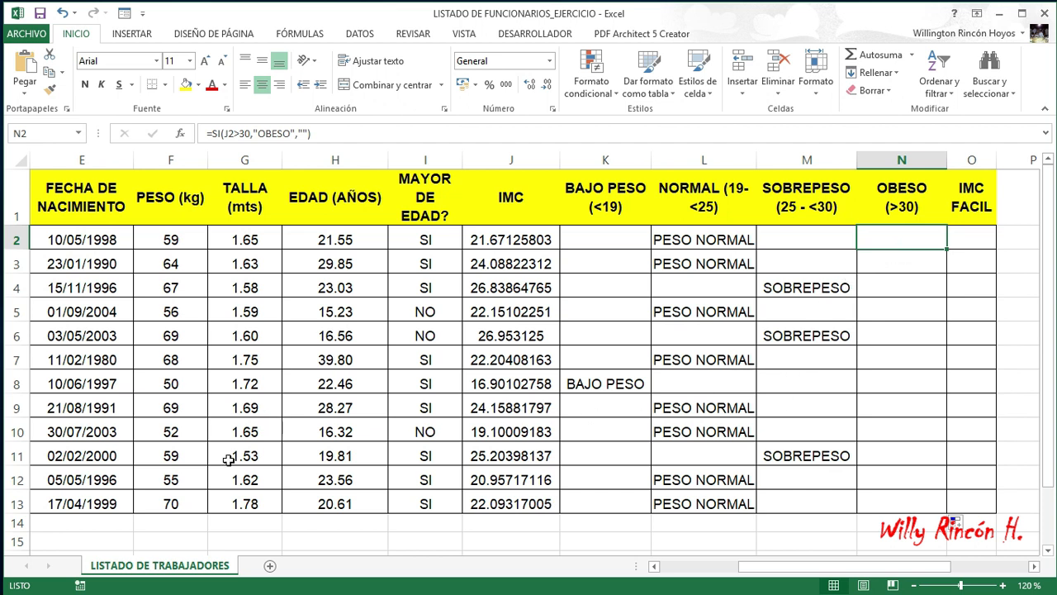
Set the last worker's weight in F13 to 100 kg to test the OBESO formula.
{"action": "left_click", "coordinate": [165, 503]}
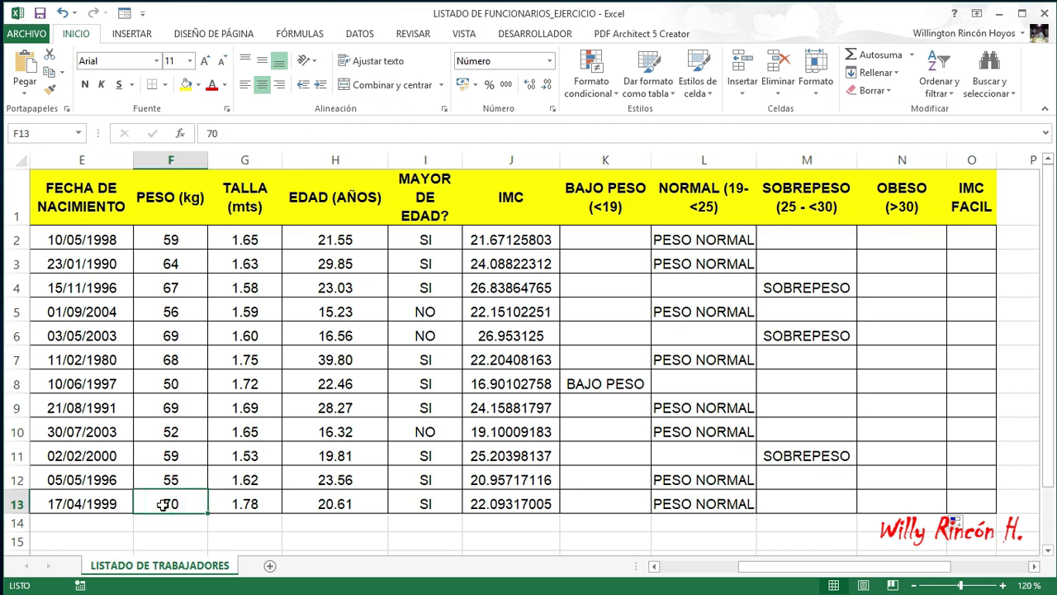
{"action": "double_click", "coordinate": [164, 504]}
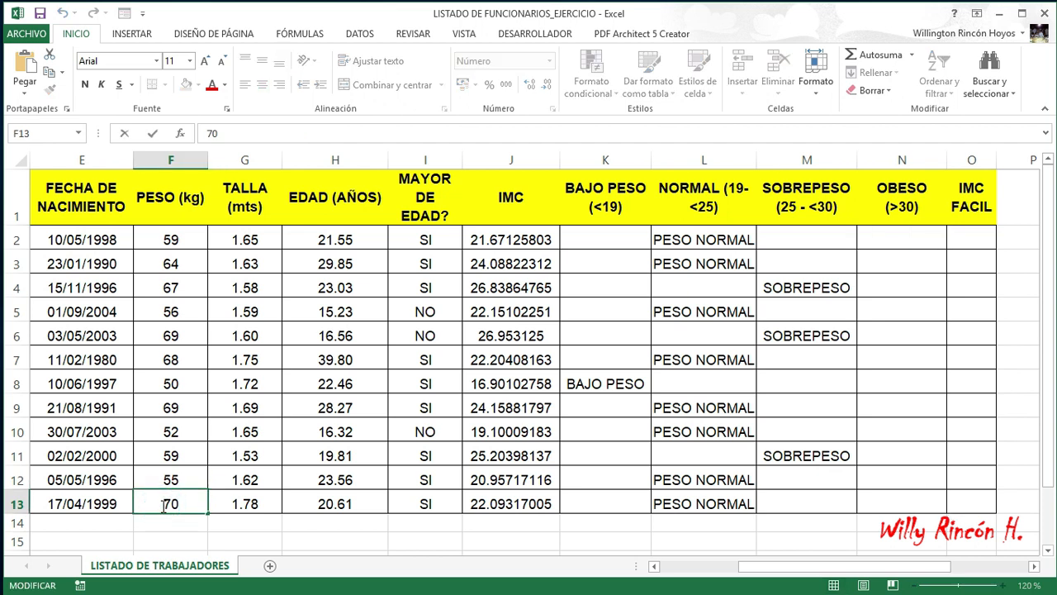
{"action": "key", "text": "Delete"}
{"action": "type", "text": "100"}
{"action": "key", "text": "BackSpace"}
{"action": "key", "text": "Return"}
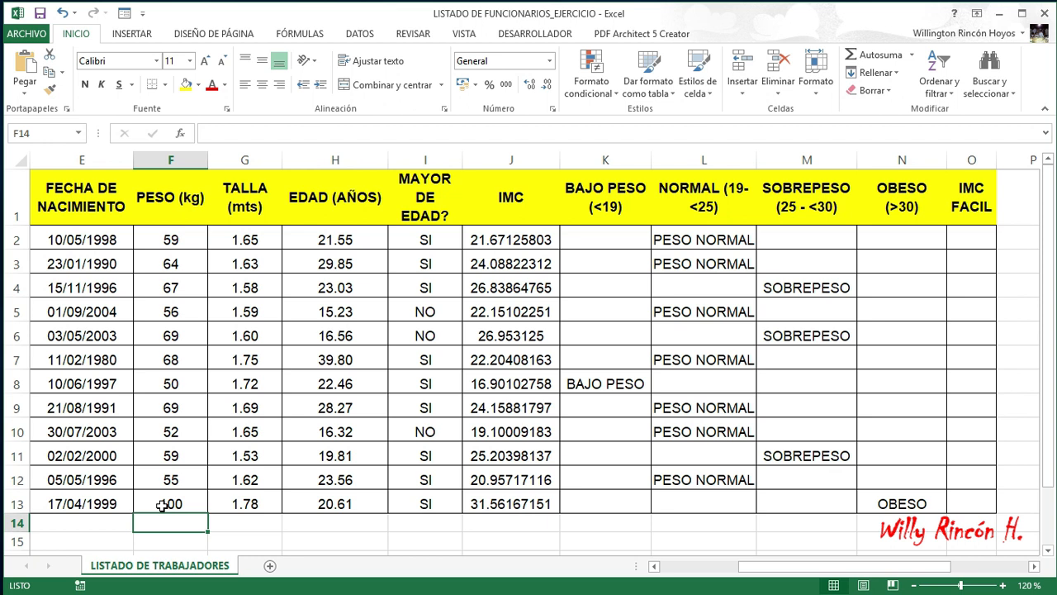
Widen the IMC FACIL column and enter =CONCATENAR(K2,L2,M2,N2) in O2 to combine the first worker's weight categories.
{"action": "left_click_drag", "start_coordinate": [739, 574], "coordinate": [838, 573]}
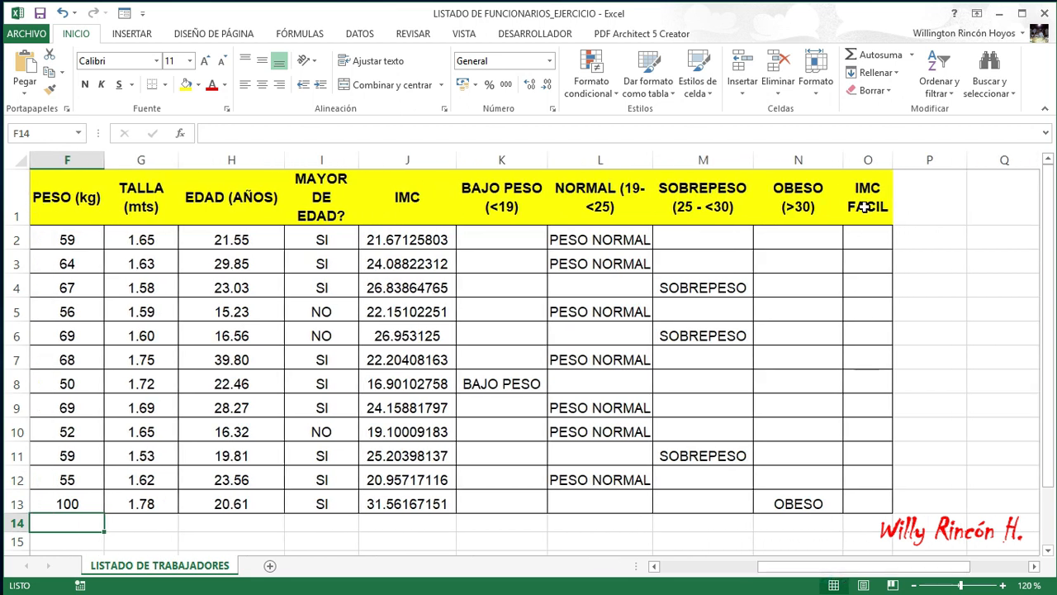
{"action": "left_click_drag", "start_coordinate": [893, 159], "coordinate": [939, 163]}
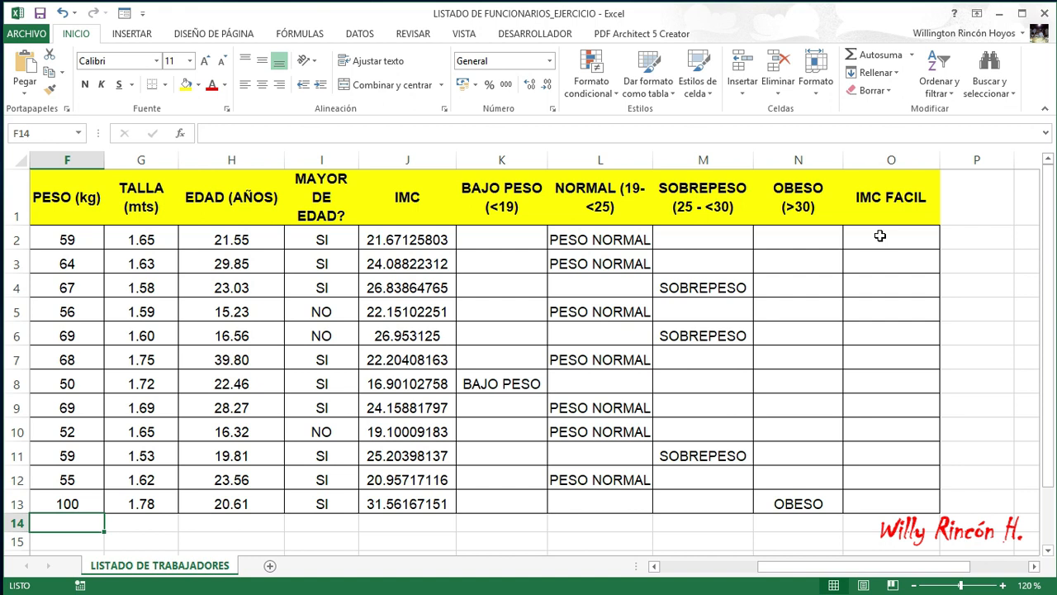
{"action": "double_click", "coordinate": [880, 236]}
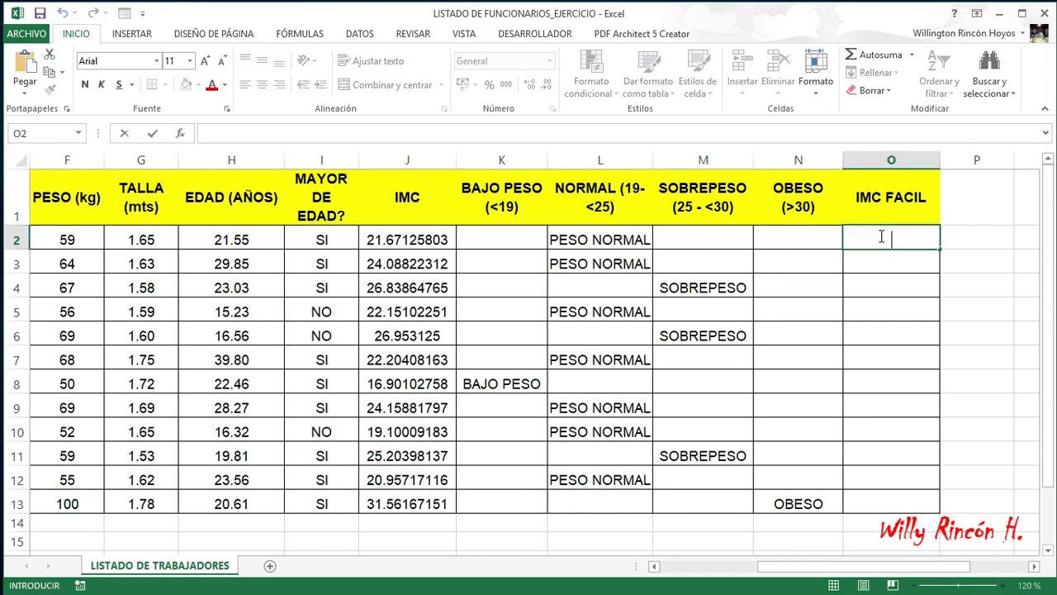
{"action": "type", "text": "=CON"}
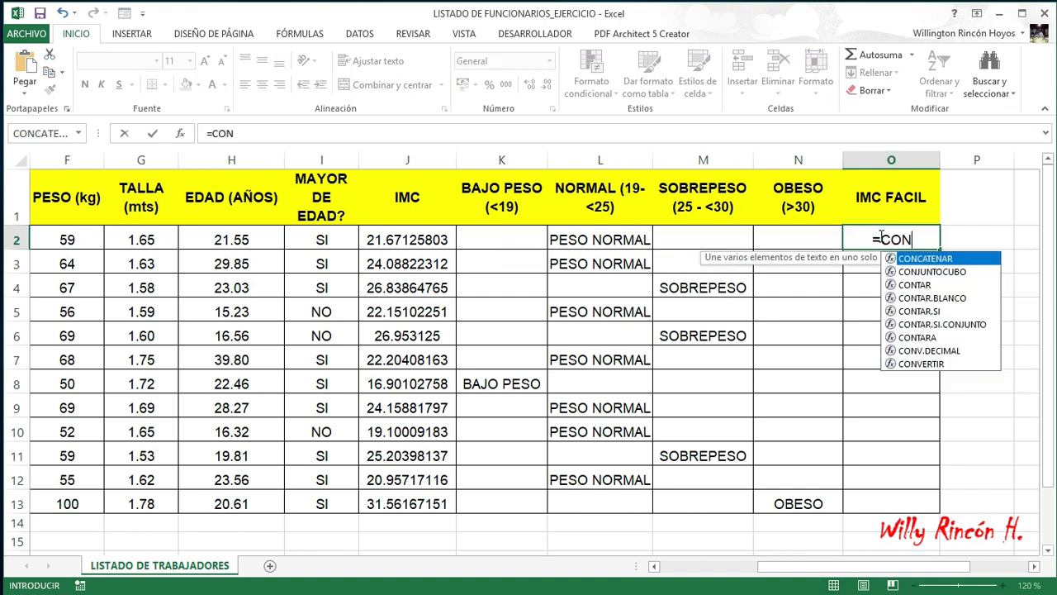
{"action": "key", "text": "Tab"}
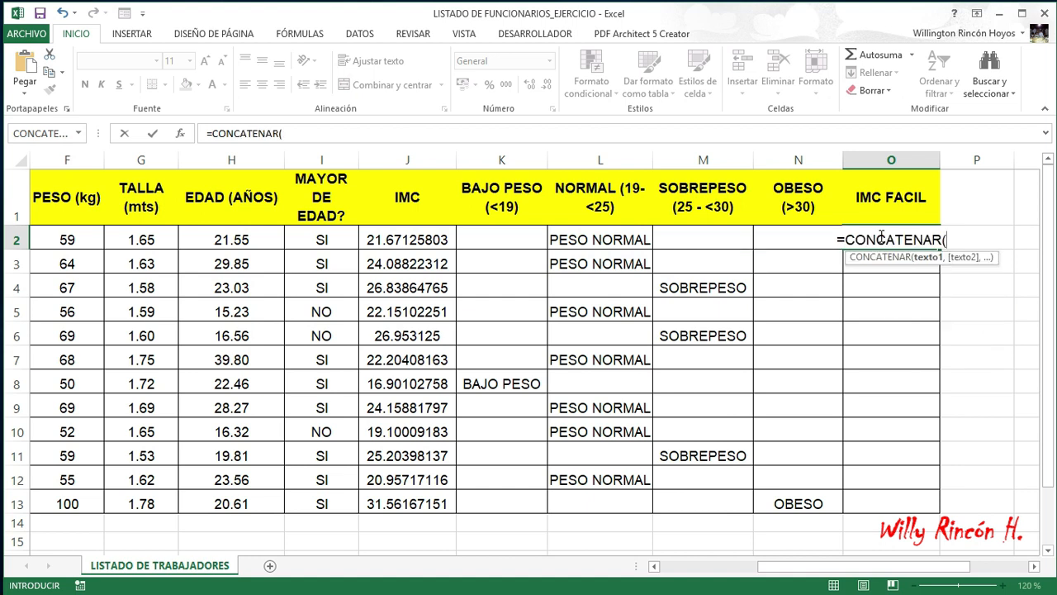
{"action": "left_click", "coordinate": [510, 241]}
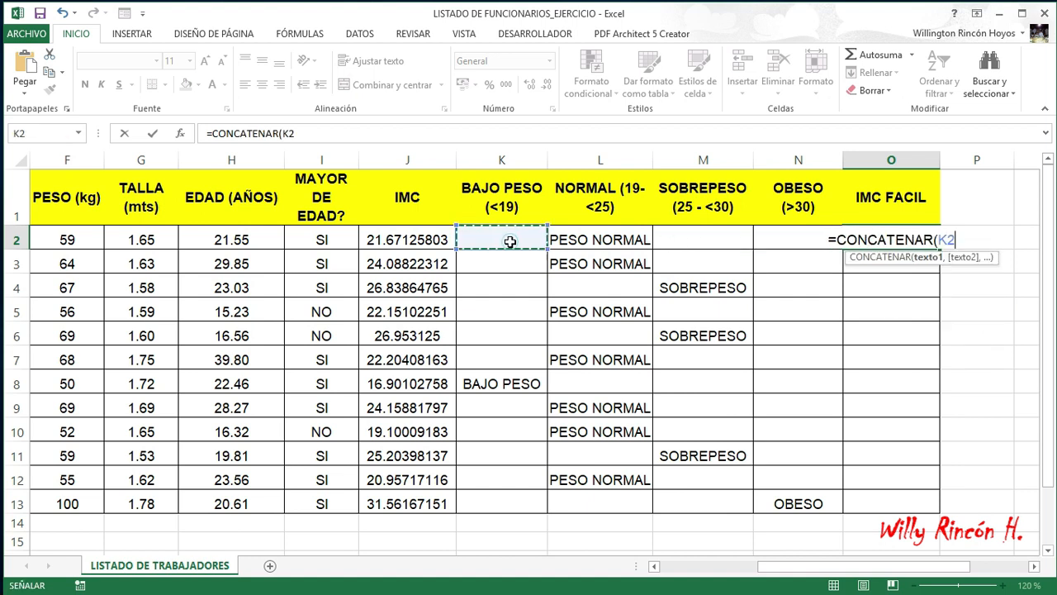
{"action": "type", "text": ","}
{"action": "left_click", "coordinate": [579, 241]}
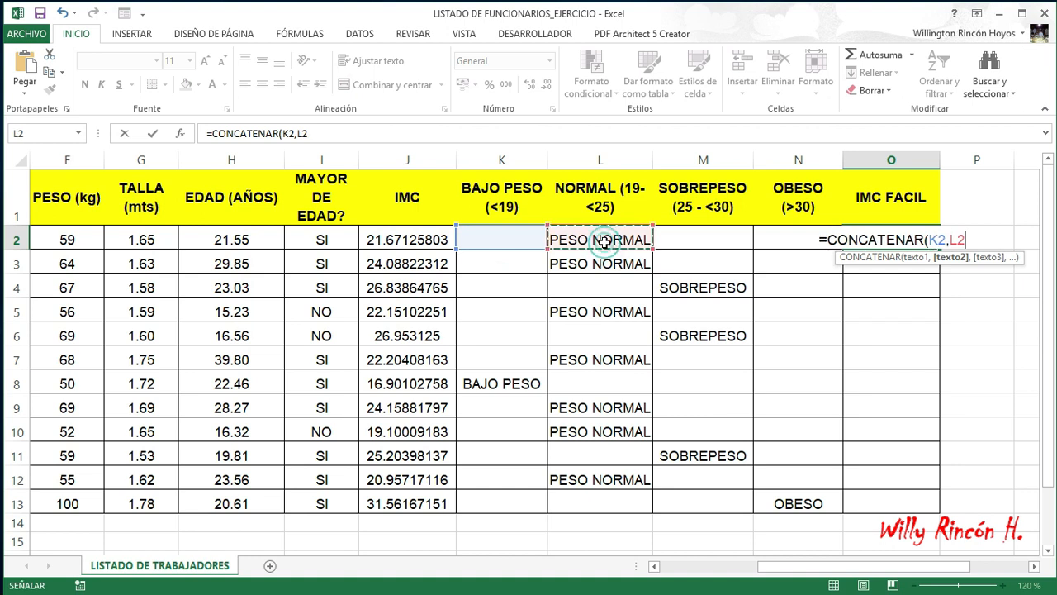
{"action": "type", "text": ","}
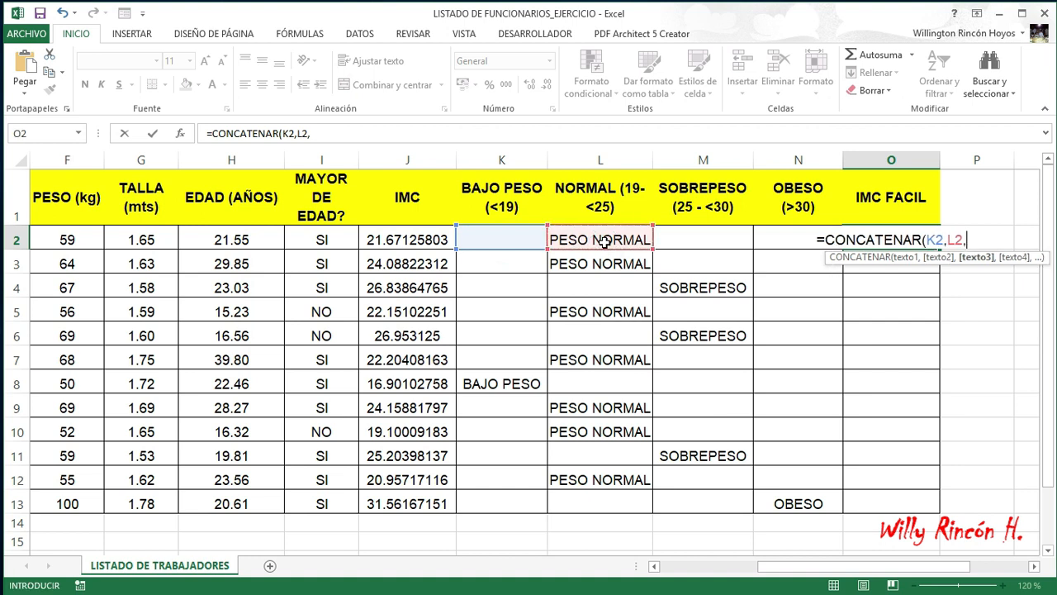
{"action": "left_click", "coordinate": [740, 240]}
{"action": "type", "text": ","}
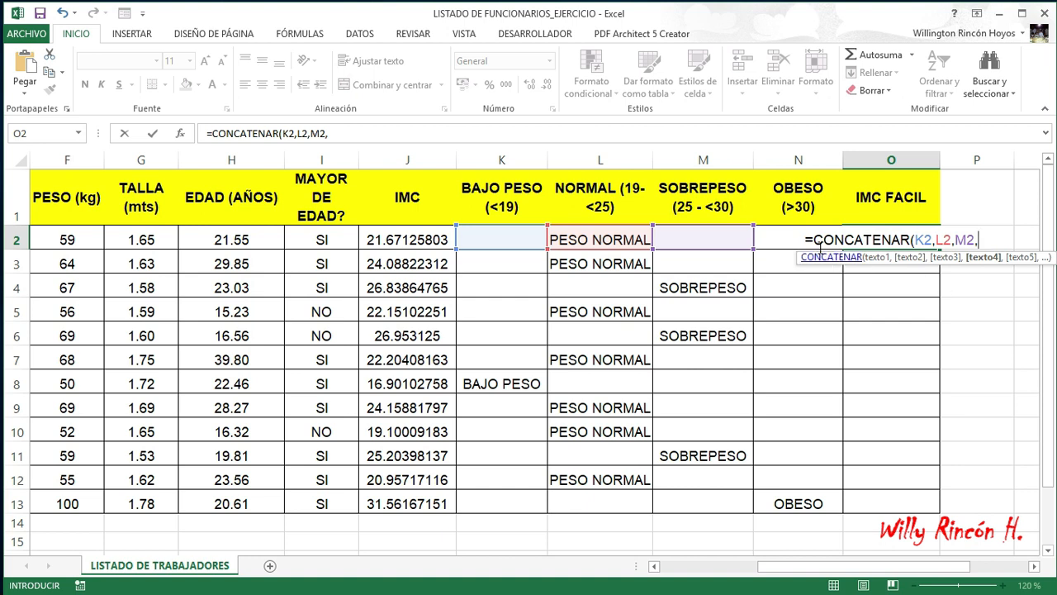
{"action": "left_click", "coordinate": [773, 237]}
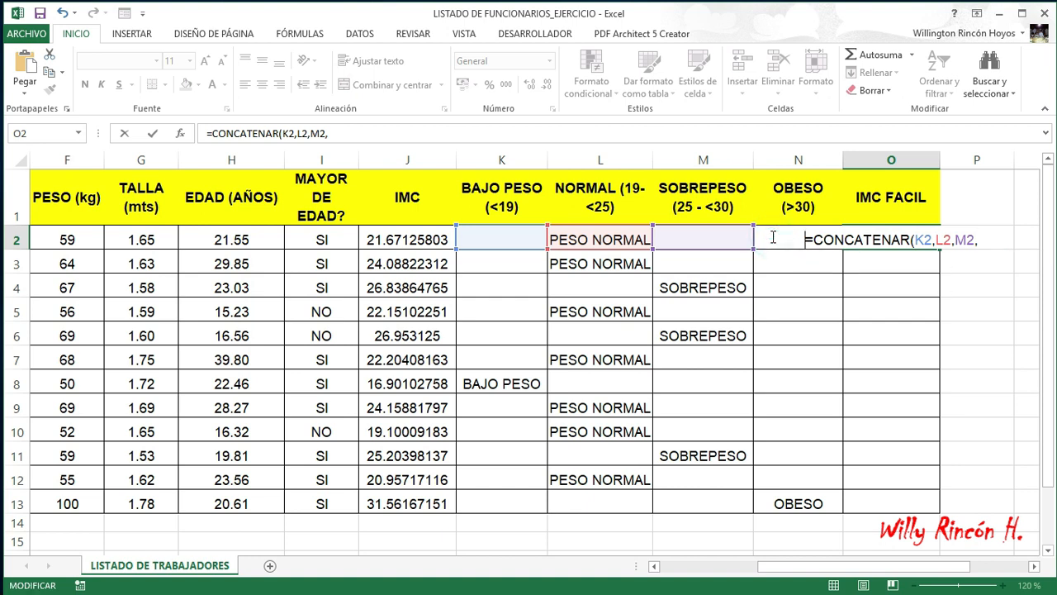
{"action": "left_click", "coordinate": [986, 240]}
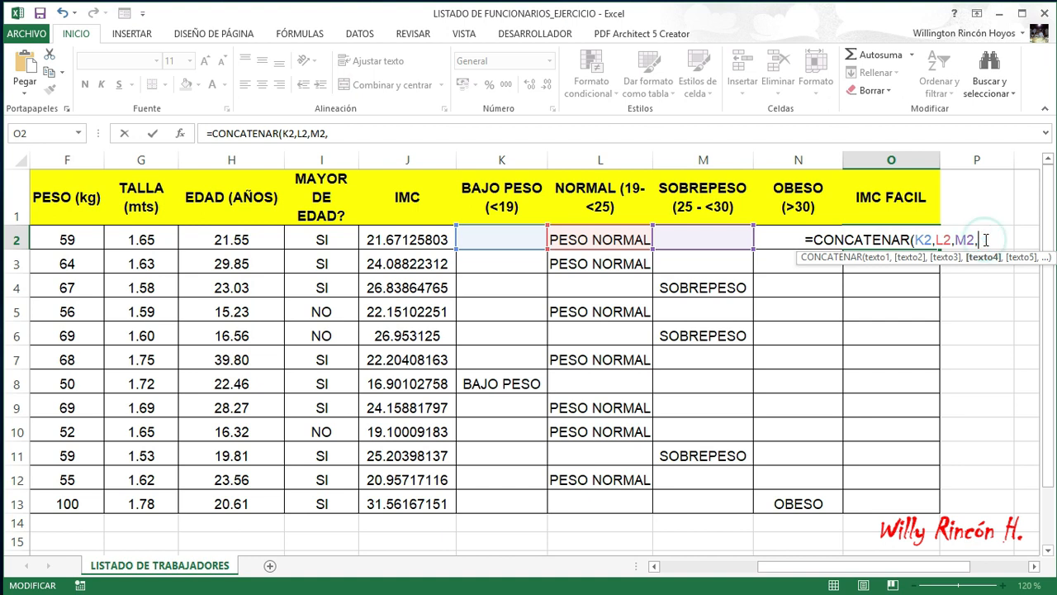
{"action": "type", "text": "N2"}
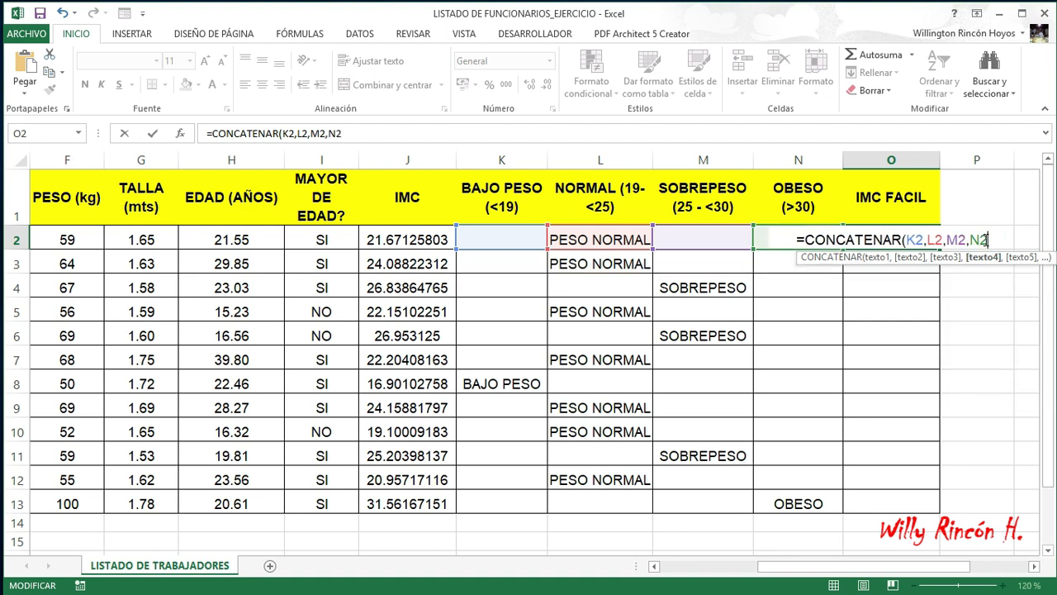
{"action": "type", "text": ")"}
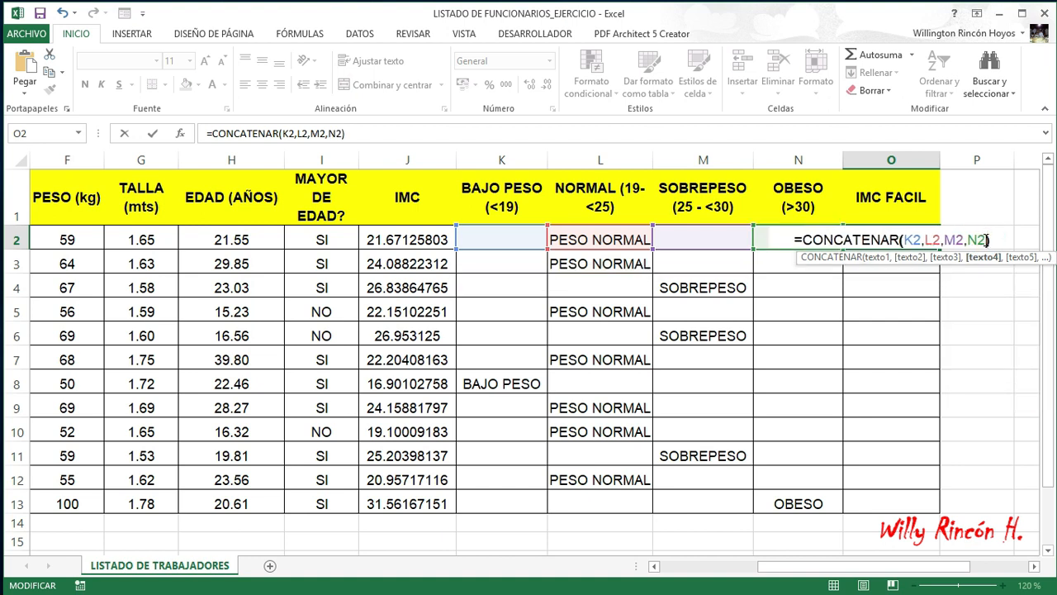
{"action": "key", "text": "Return"}
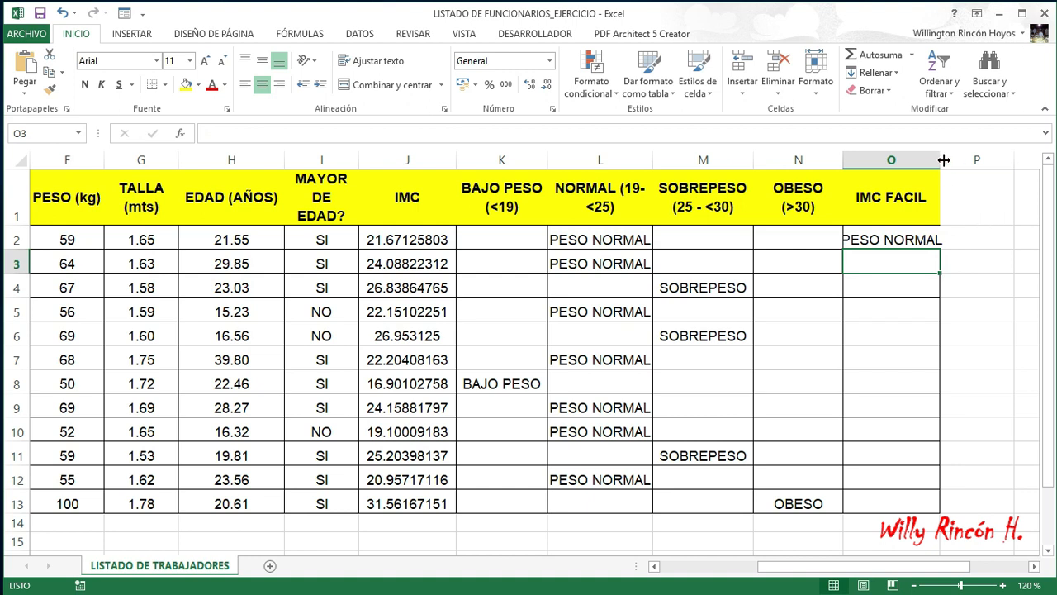
Fit column O's width to its contents and fill the CONCATENAR formula from O2 down to O13.
{"action": "double_click", "coordinate": [944, 160]}
{"action": "left_click", "coordinate": [949, 241]}
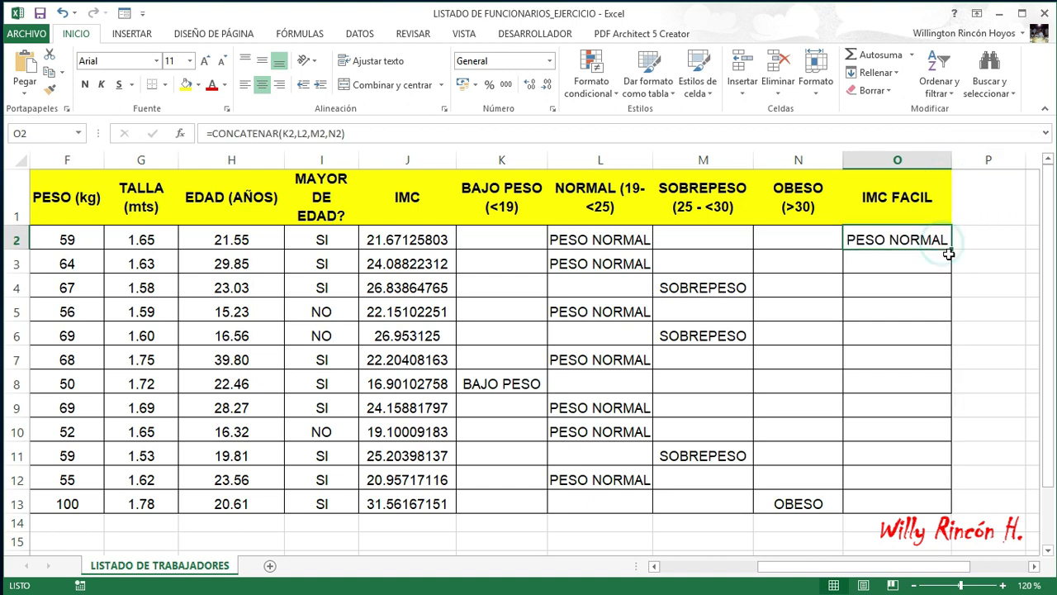
{"action": "double_click", "coordinate": [952, 251]}
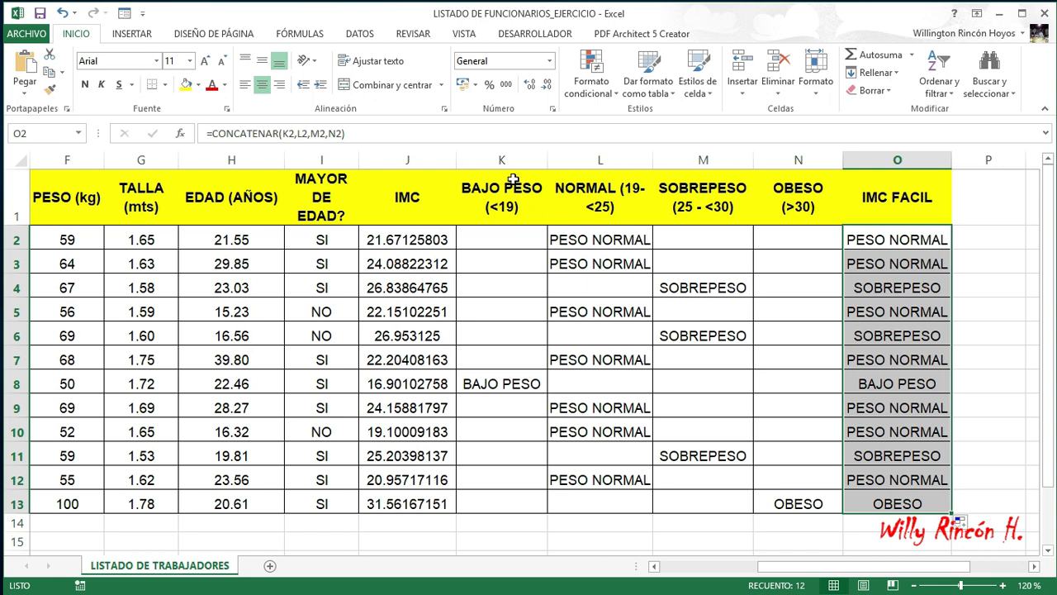
Hide the four weight category columns K through N, from BAJO PESO to OBESO.
{"action": "left_click_drag", "start_coordinate": [501, 156], "coordinate": [765, 158]}
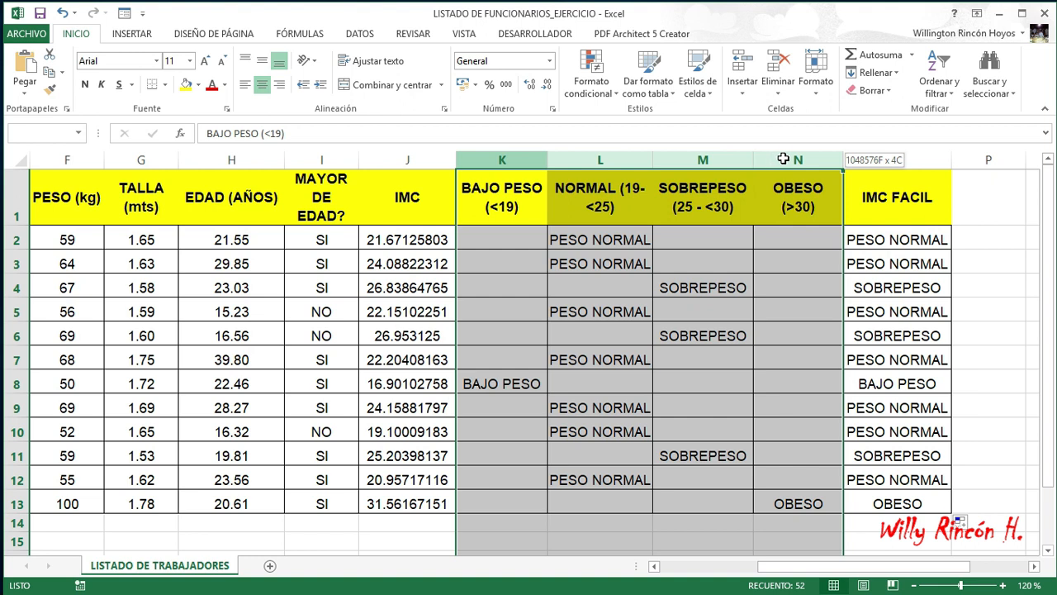
{"action": "left_click_drag", "start_coordinate": [783, 159], "coordinate": [783, 159]}
{"action": "right_click", "coordinate": [774, 165]}
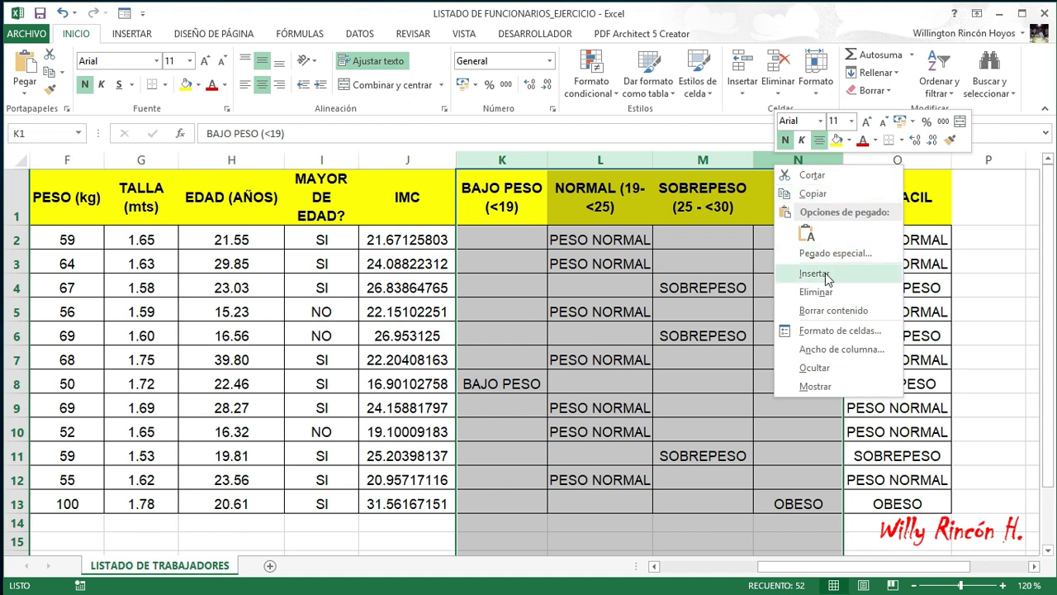
{"action": "left_click", "coordinate": [808, 371]}
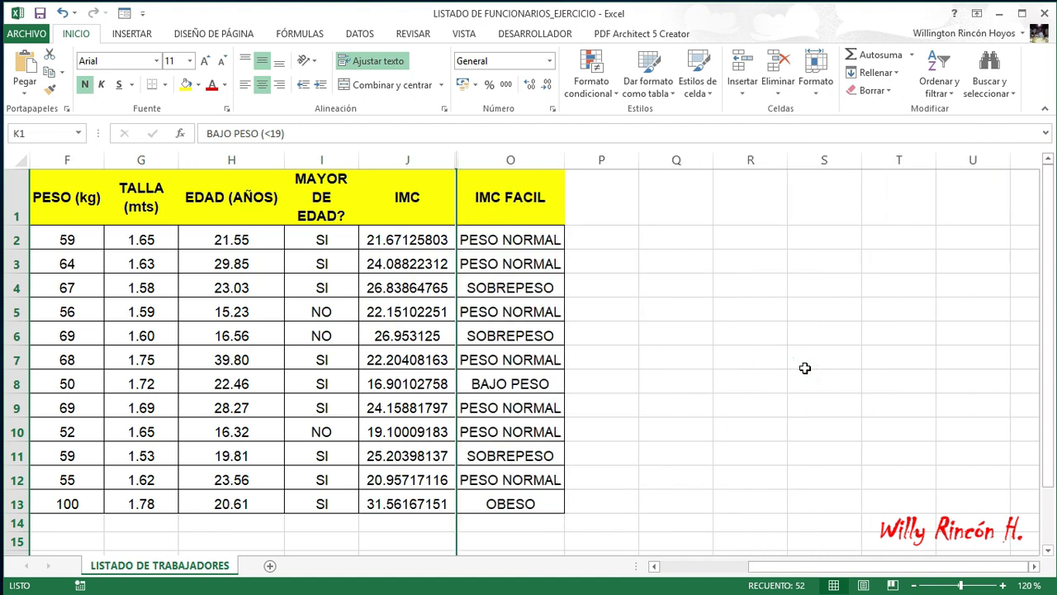
{"action": "key", "text": "Left"}
{"action": "key", "text": "Left"}
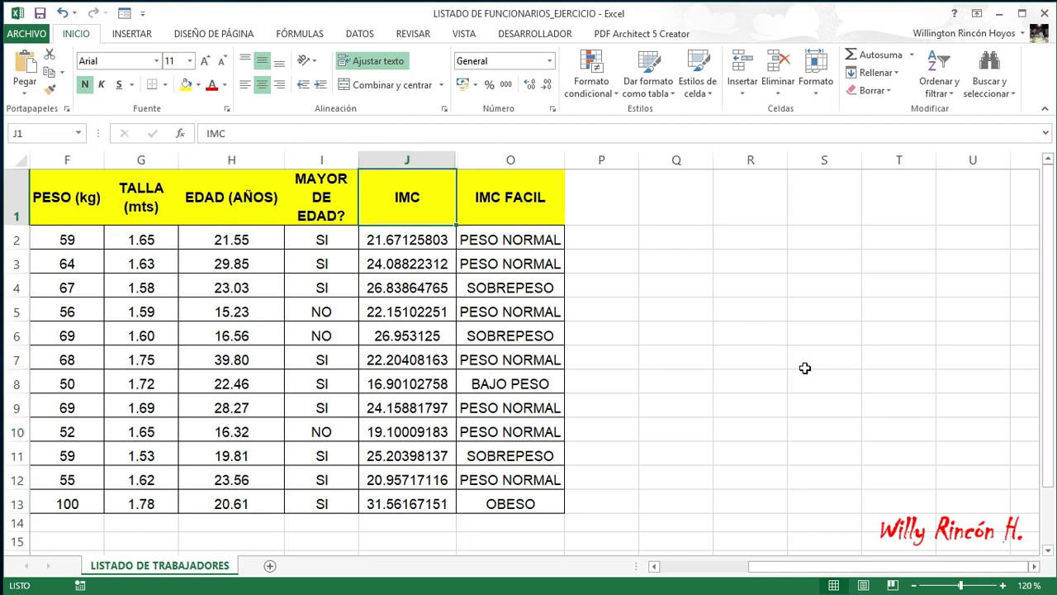